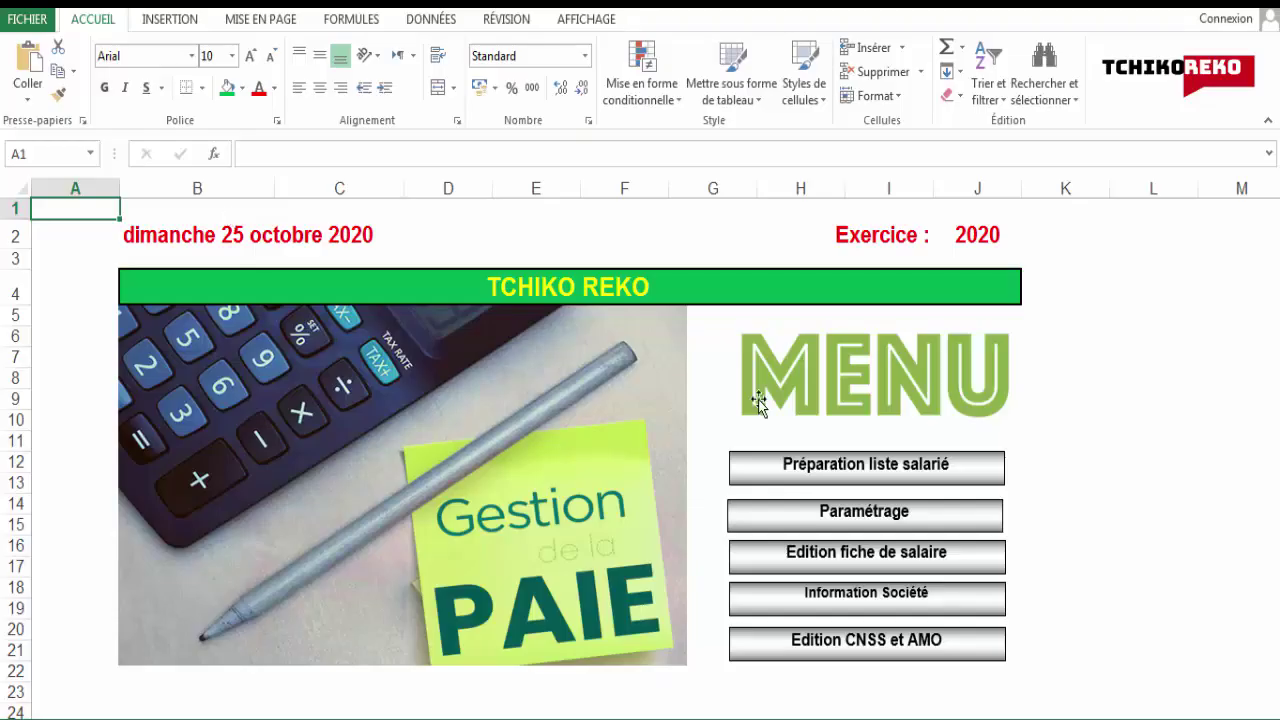
Open the BULLETIN DE PAIE payslip sheet from the MENU's 'Edition fiche de salaire' button
click(870, 565)
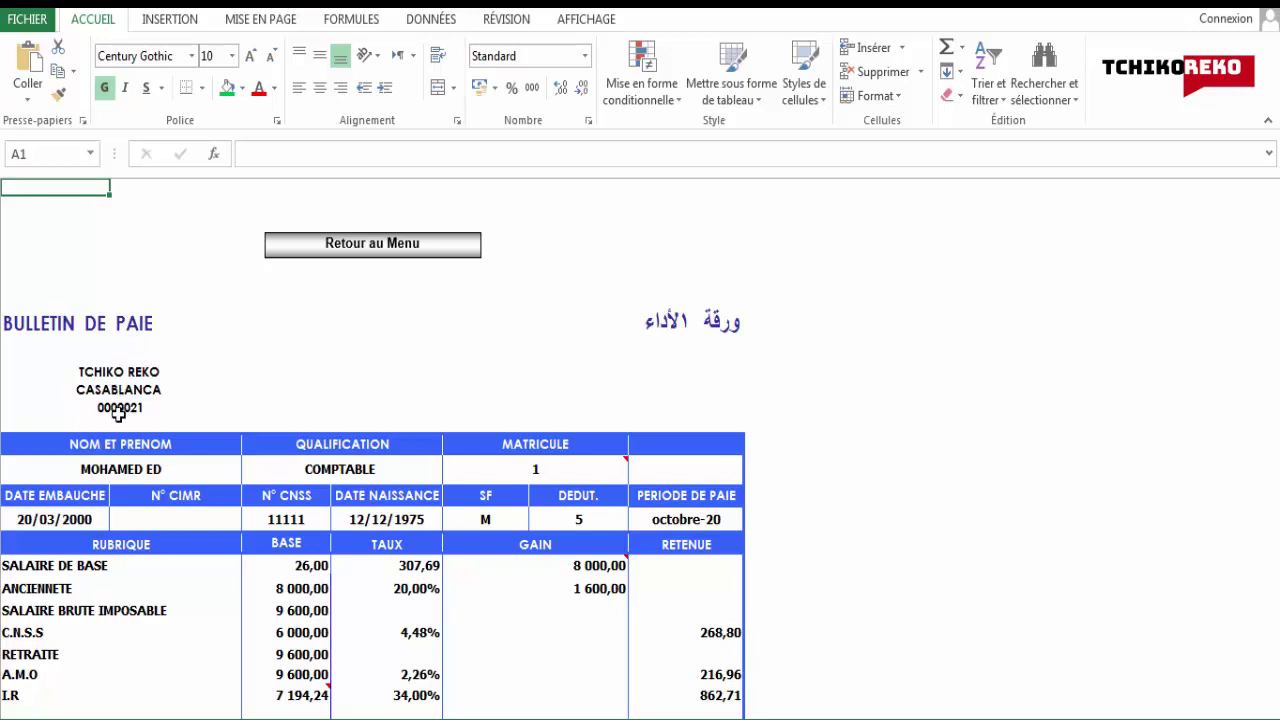
click(139, 476)
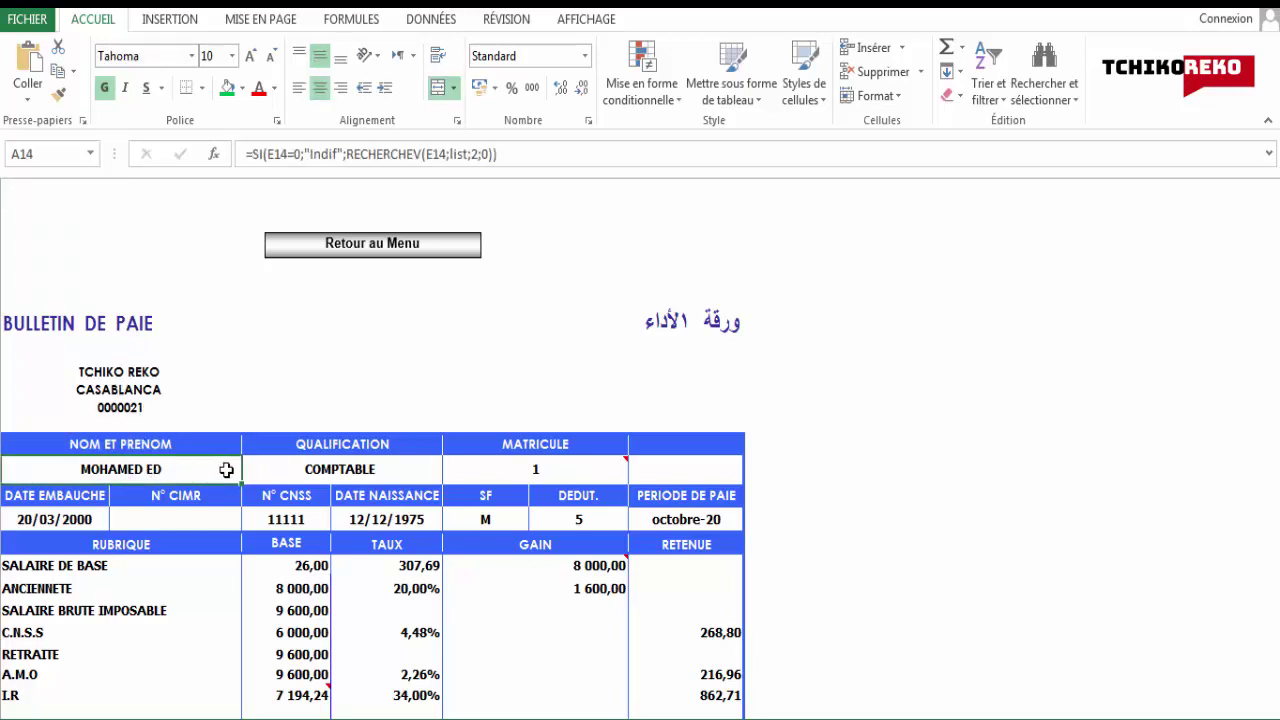
scroll(226, 469, down, 2)
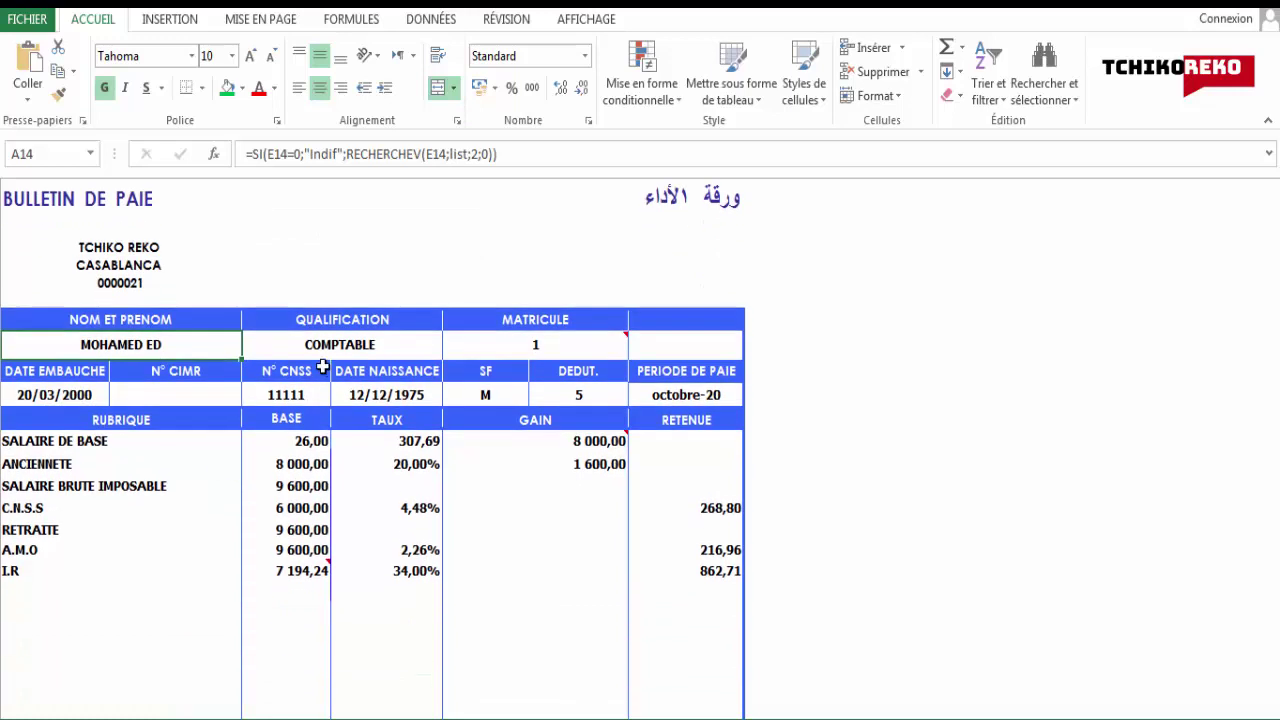
click(340, 343)
click(543, 346)
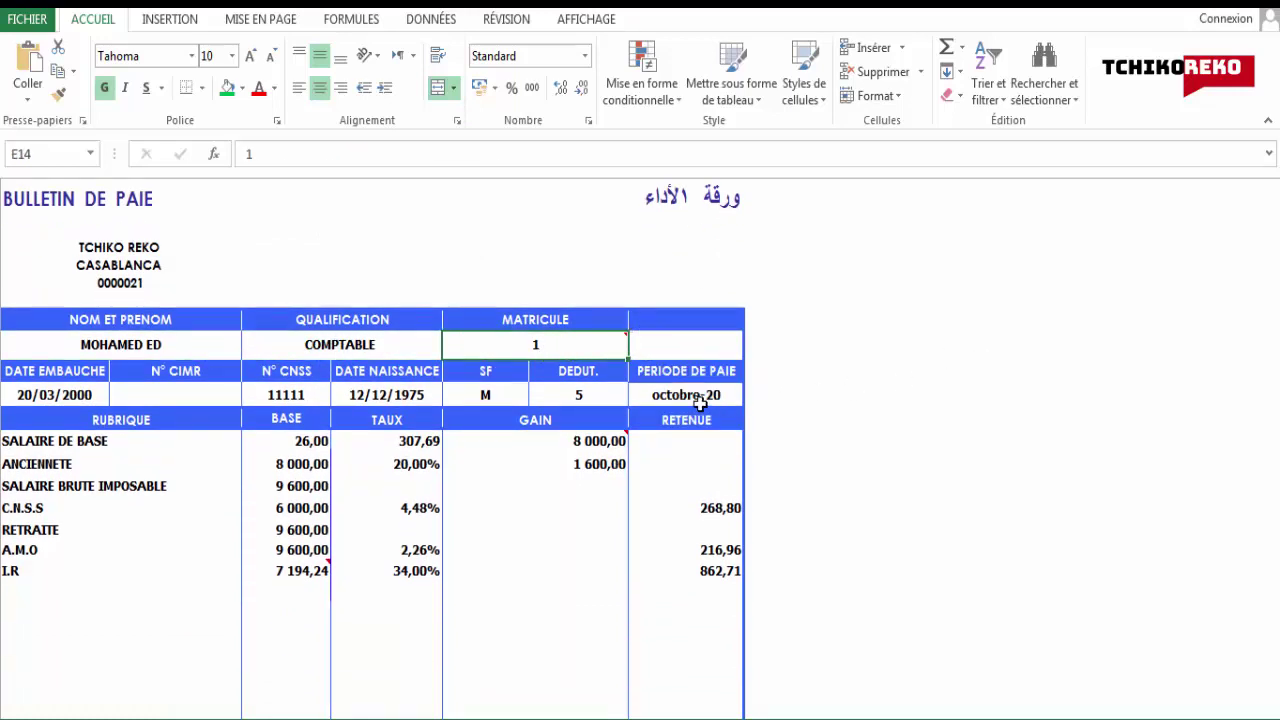
click(700, 400)
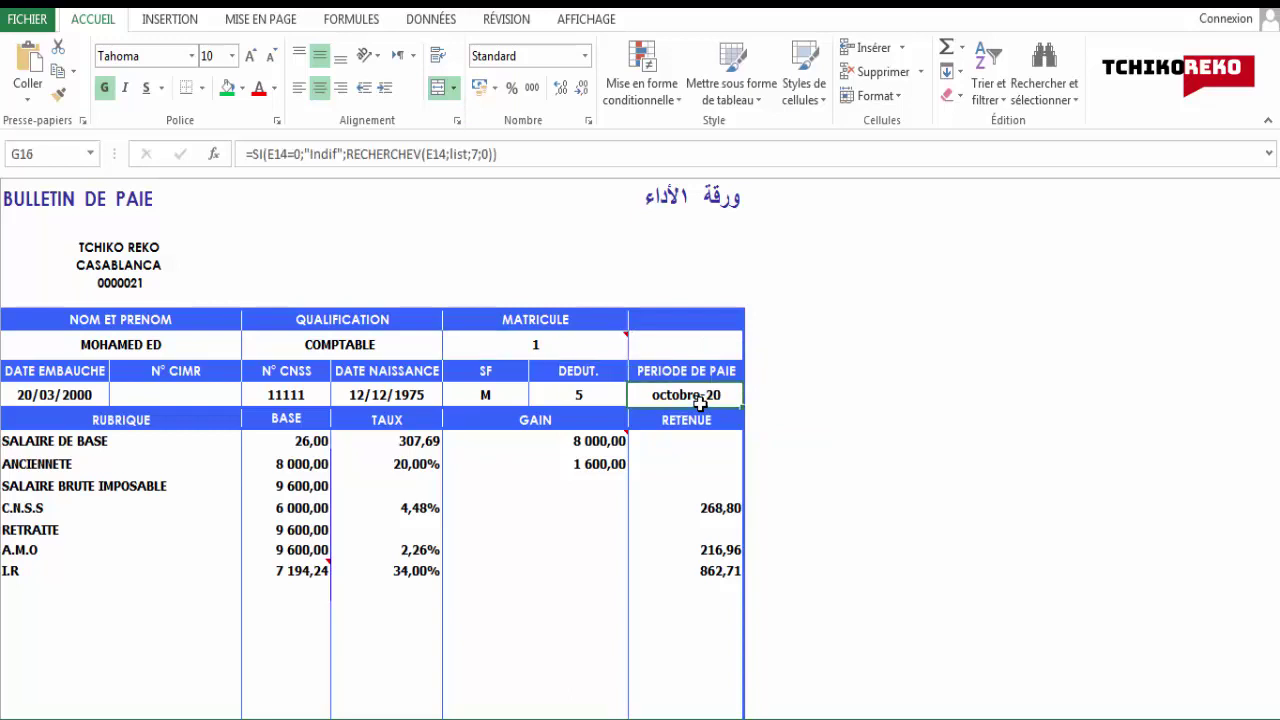
click(580, 398)
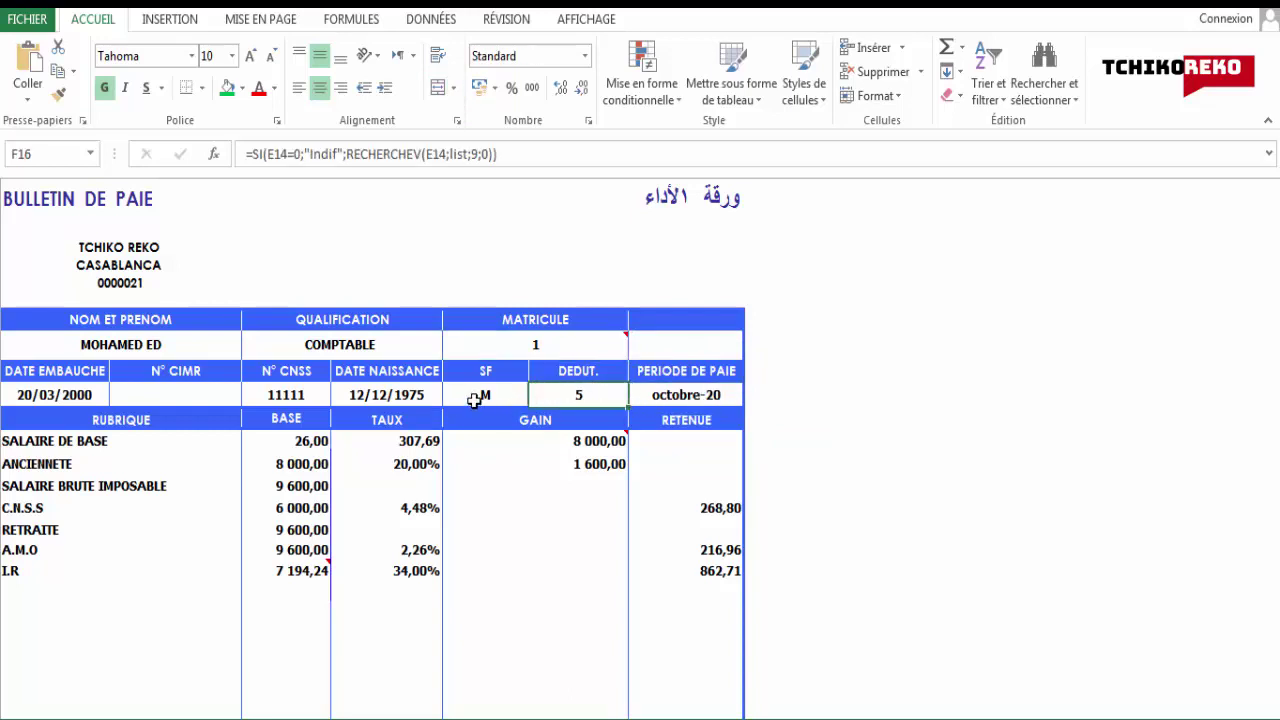
click(474, 400)
click(374, 398)
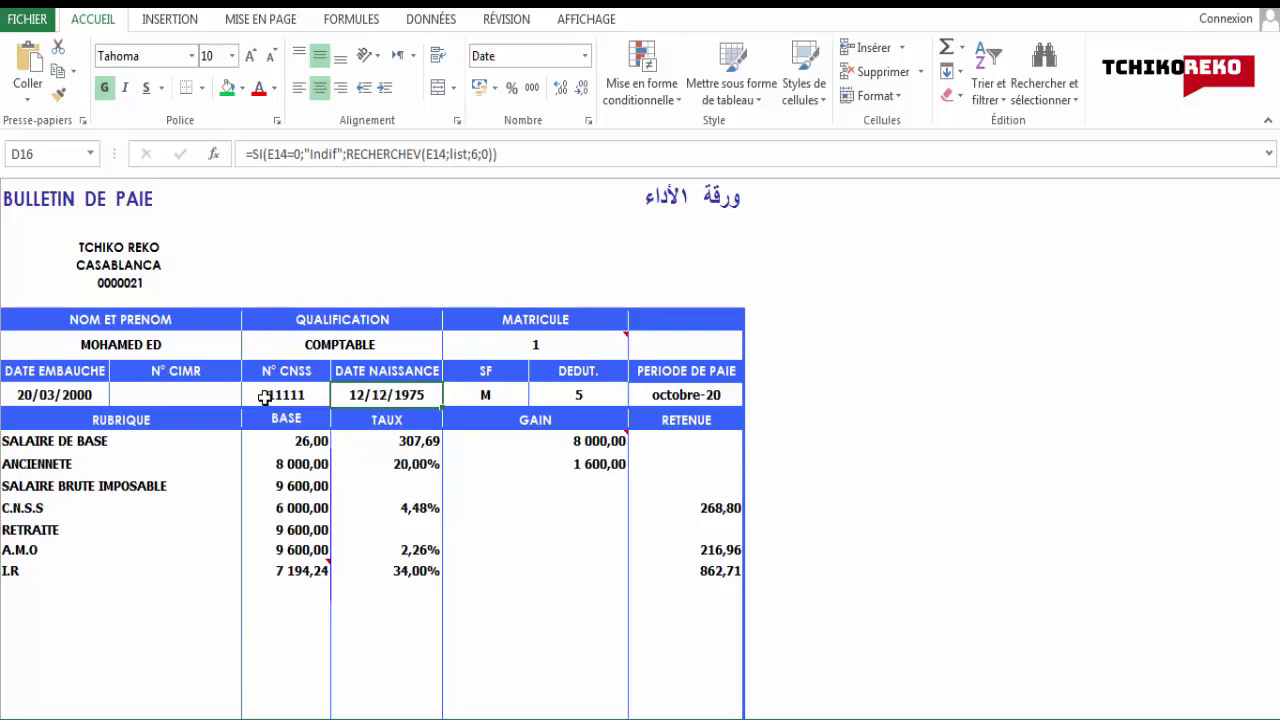
click(262, 397)
click(170, 397)
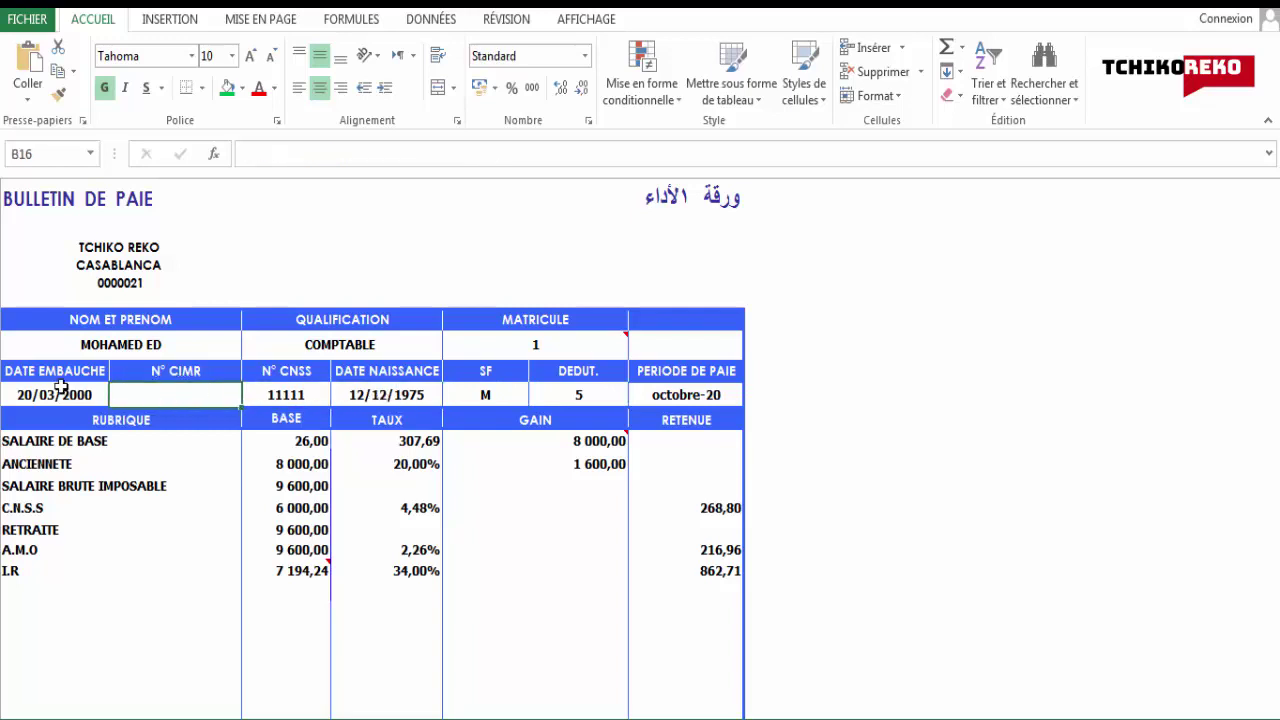
click(66, 394)
scroll(197, 480, down, 1)
scroll(197, 480, down, 1)
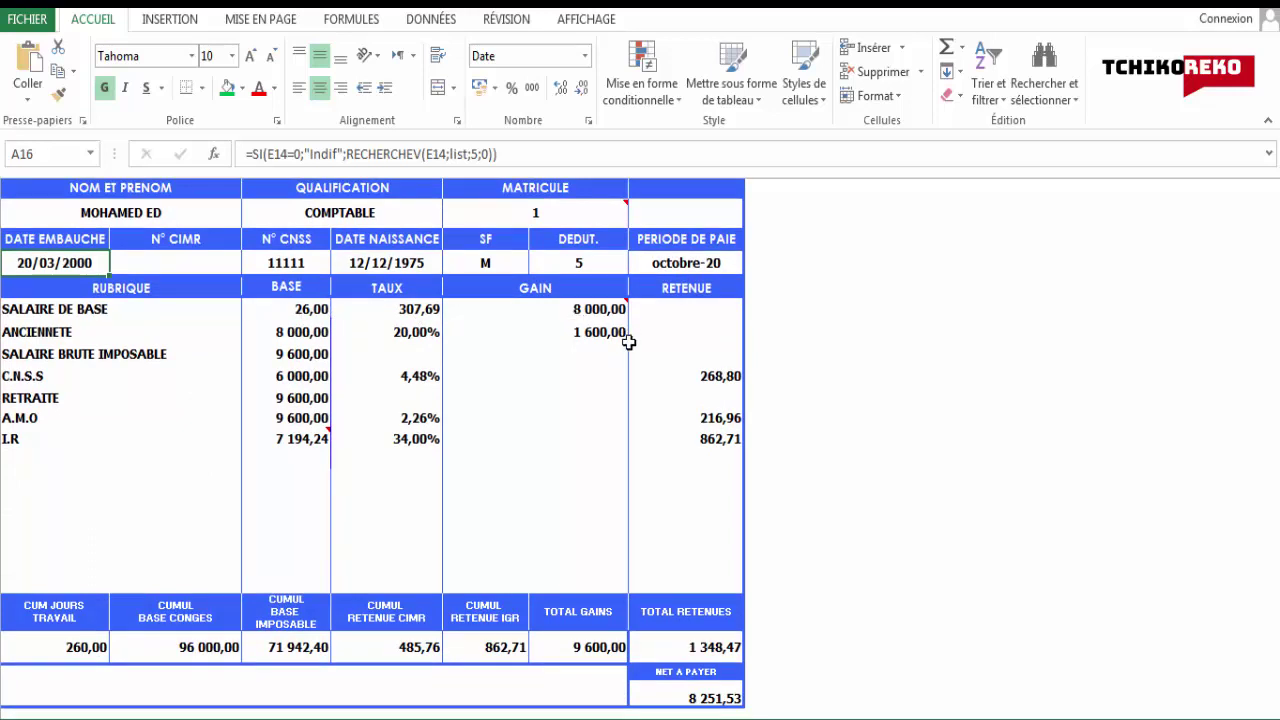
scroll(870, 451, down, 2)
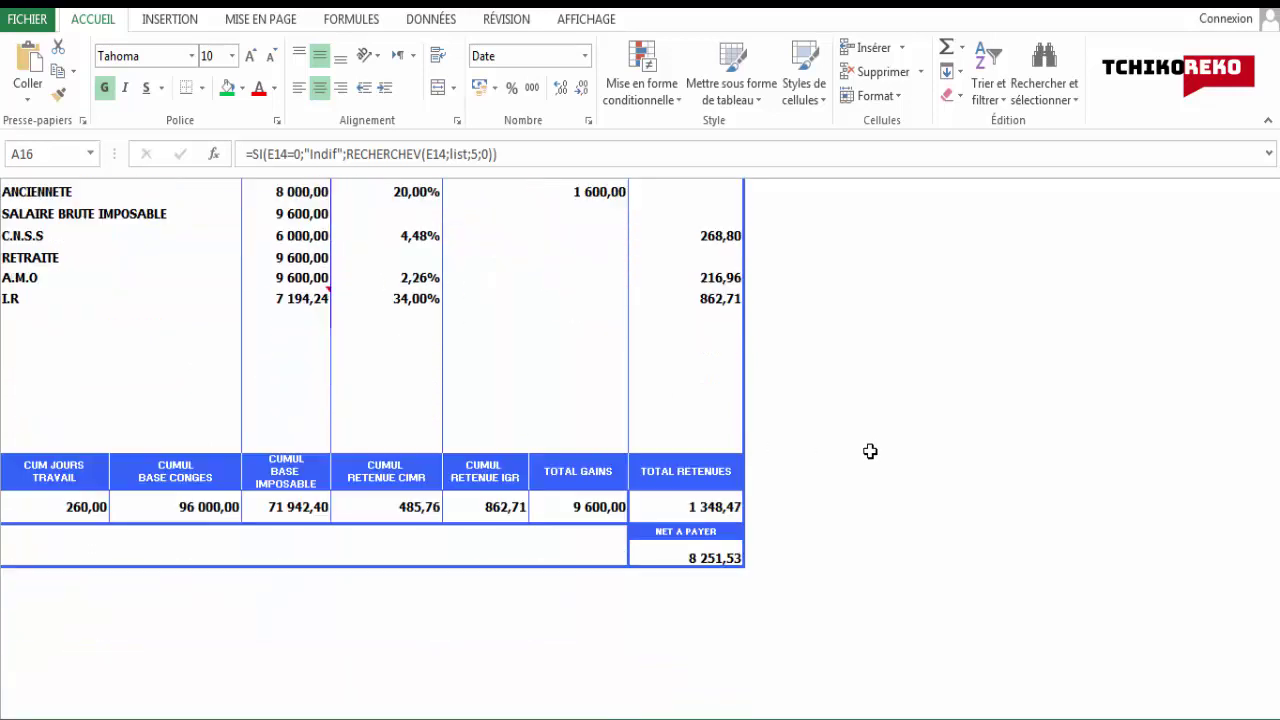
scroll(757, 529, down, 1)
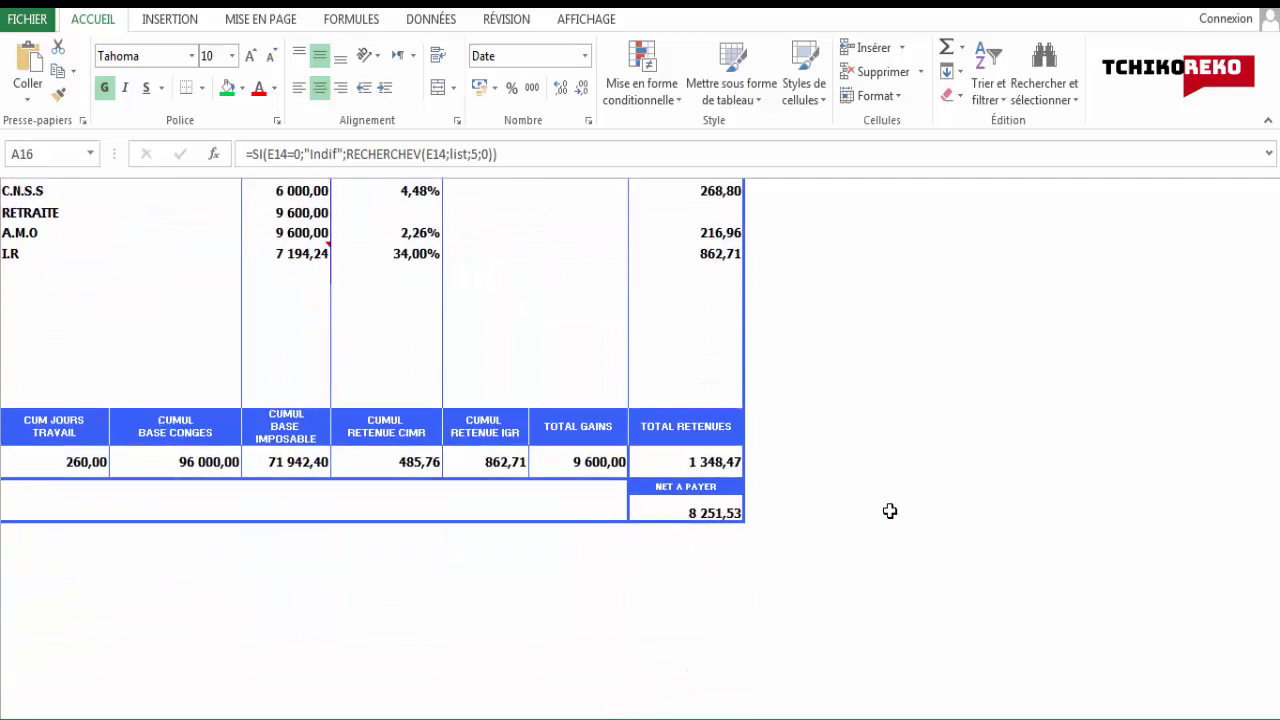
scroll(889, 511, up, 2)
scroll(889, 511, up, 3)
click(170, 467)
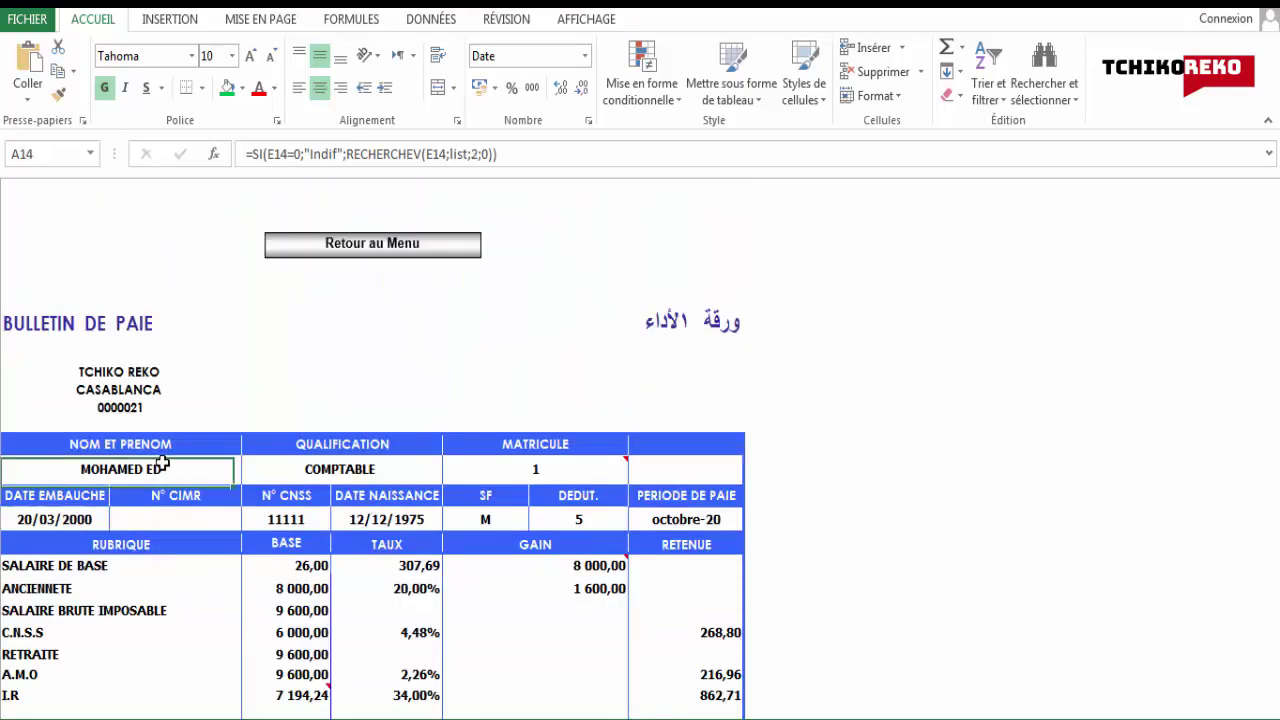
click(496, 465)
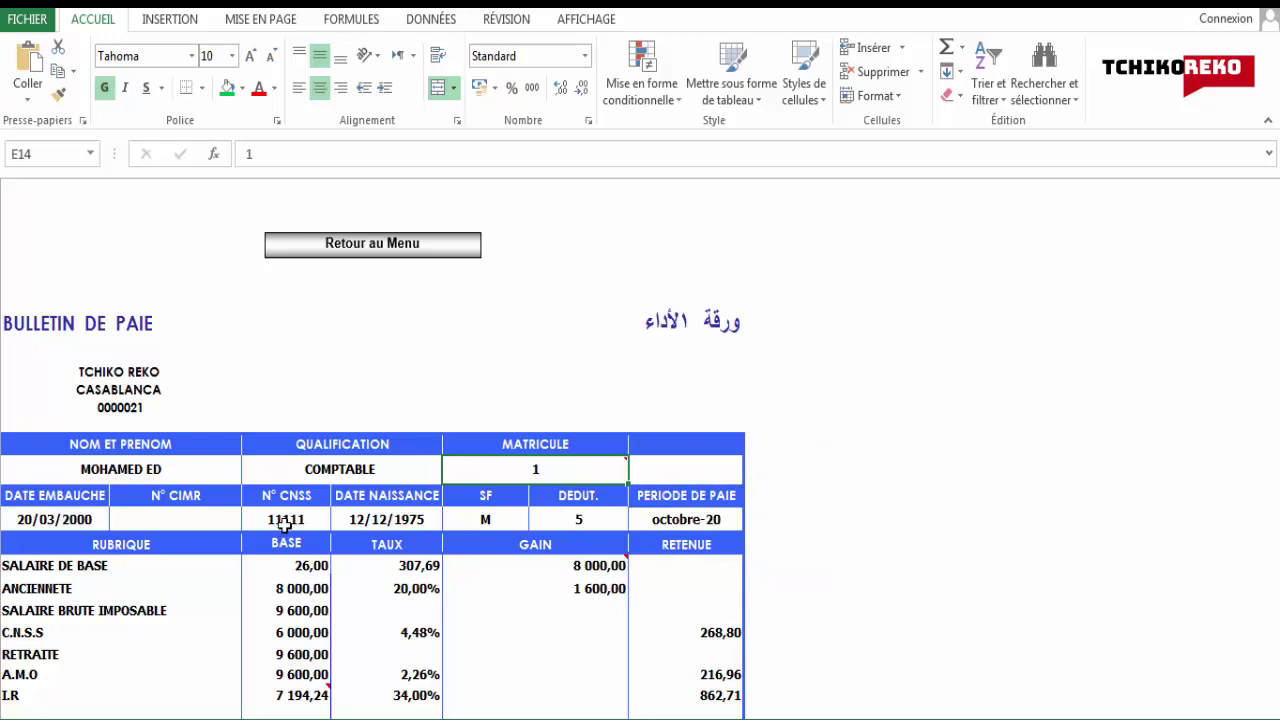
mouse_move(535, 469)
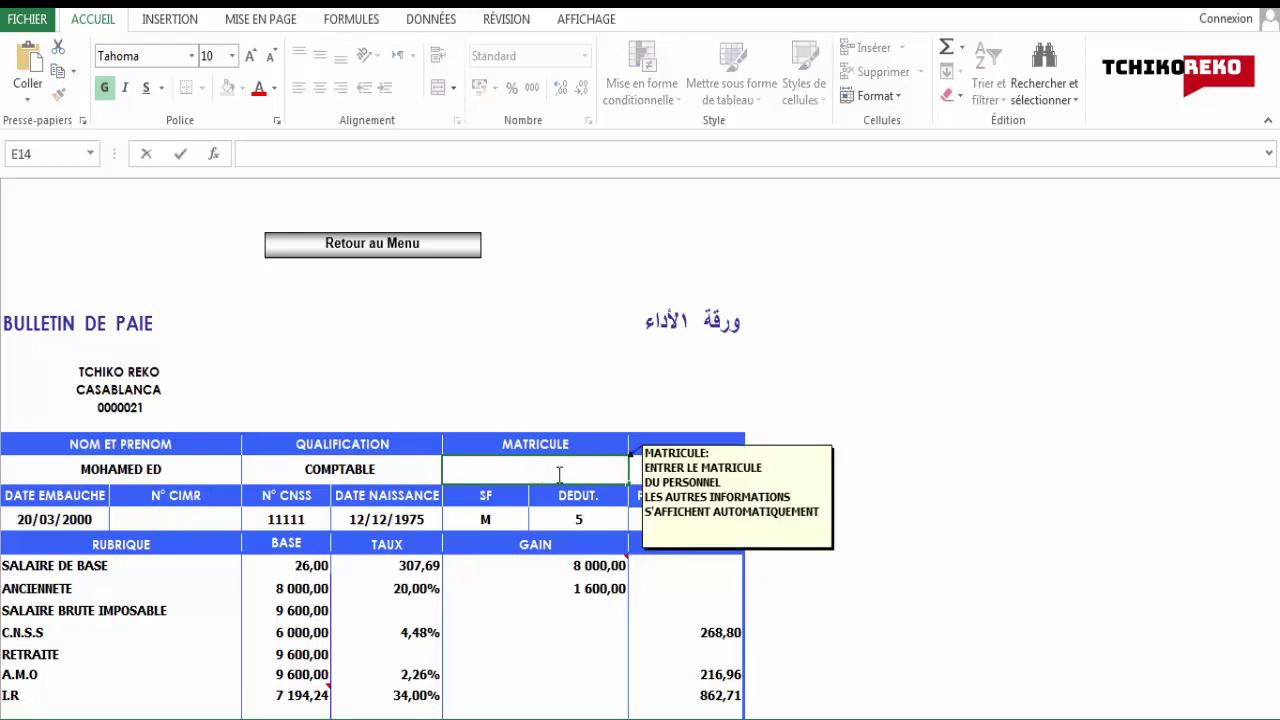
text(2)
Load matricule 2, the GESTIONNAIRE, and check the 8 500,00 base salary and 1 458,68 deductions
key(Return)
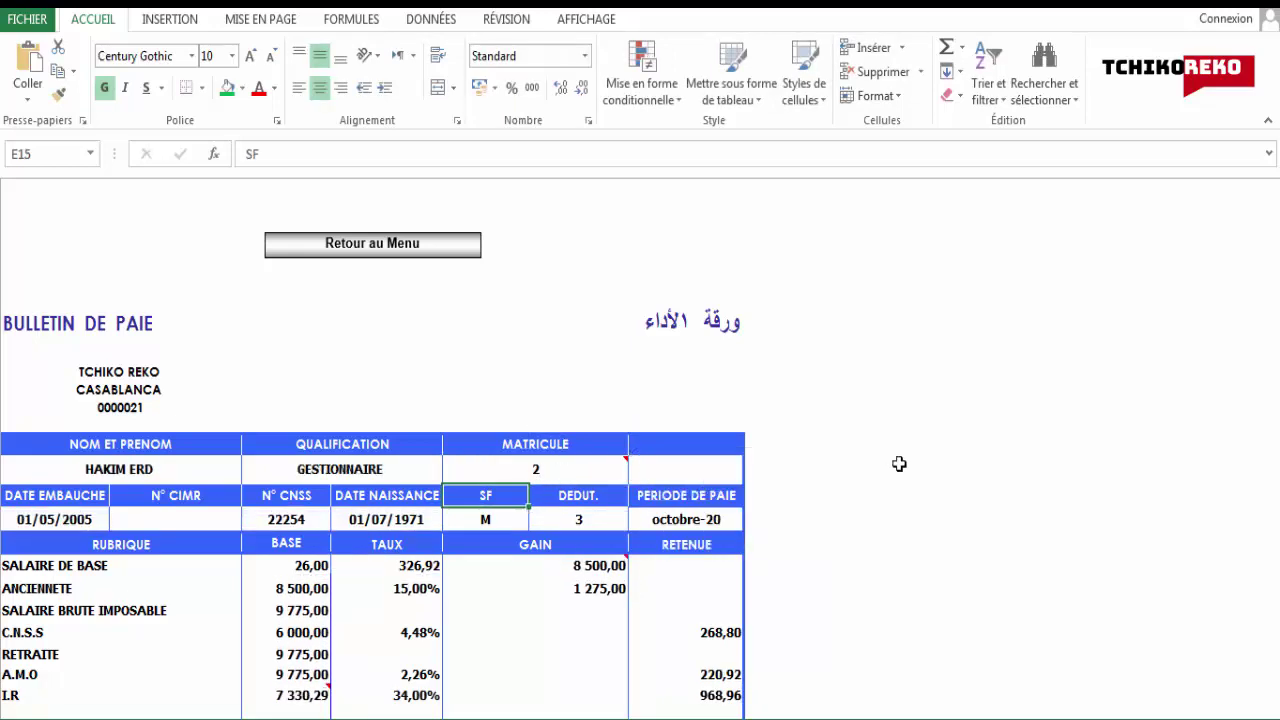
click(924, 464)
scroll(837, 457, down, 2)
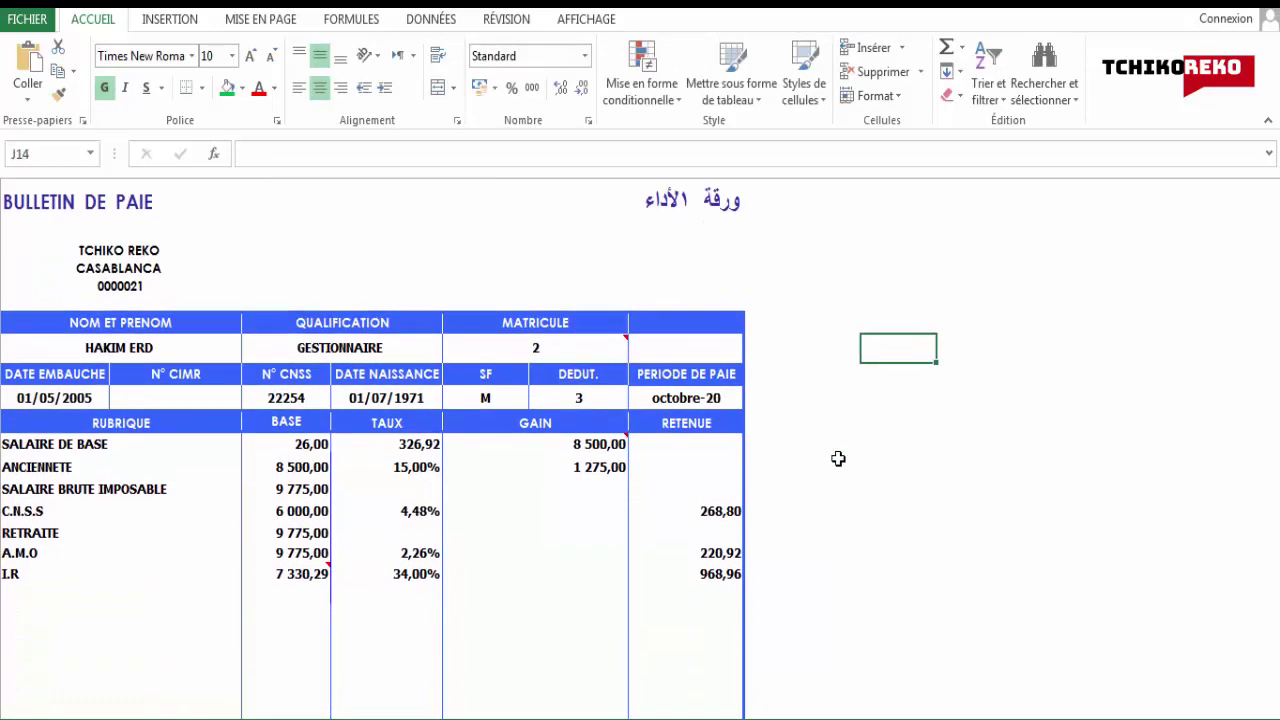
scroll(861, 454, down, 3)
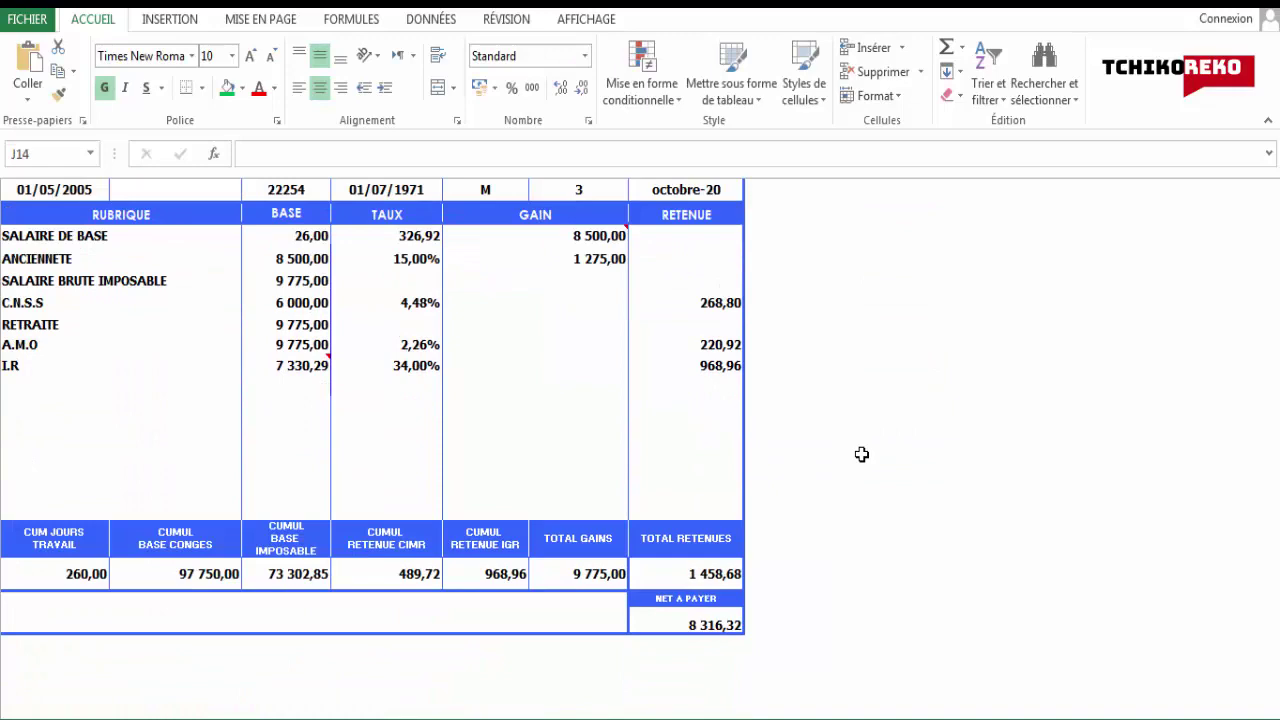
scroll(861, 454, up, 3)
scroll(860, 451, down, 2)
scroll(860, 451, up, 1)
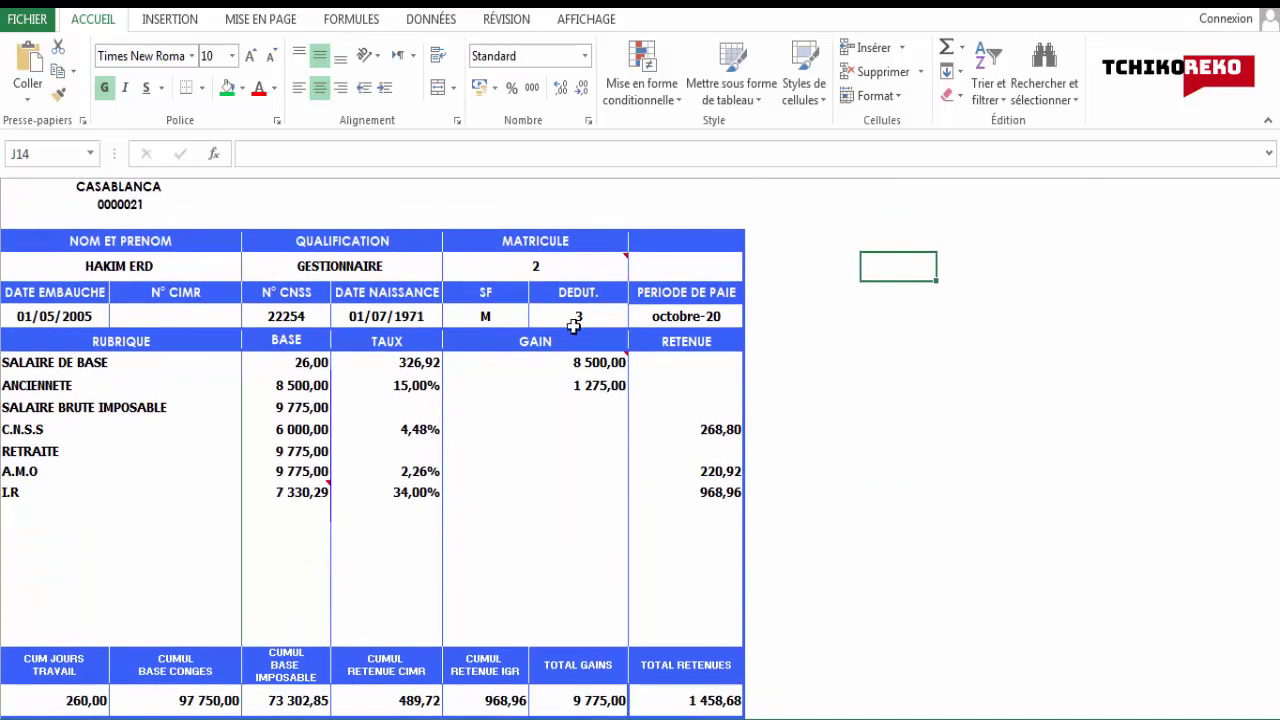
Load employee number 3 into the payslip and review its totals
double_click(584, 268)
text(3)
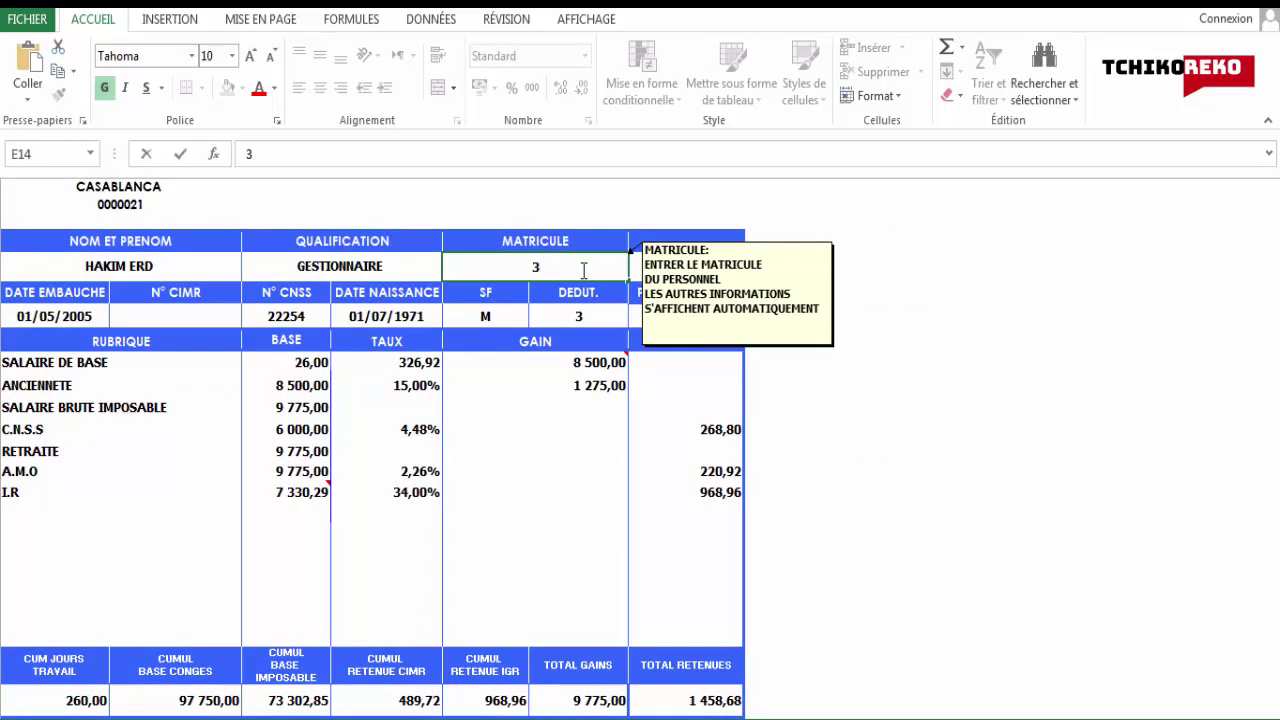
key(Return)
scroll(976, 318, down, 1)
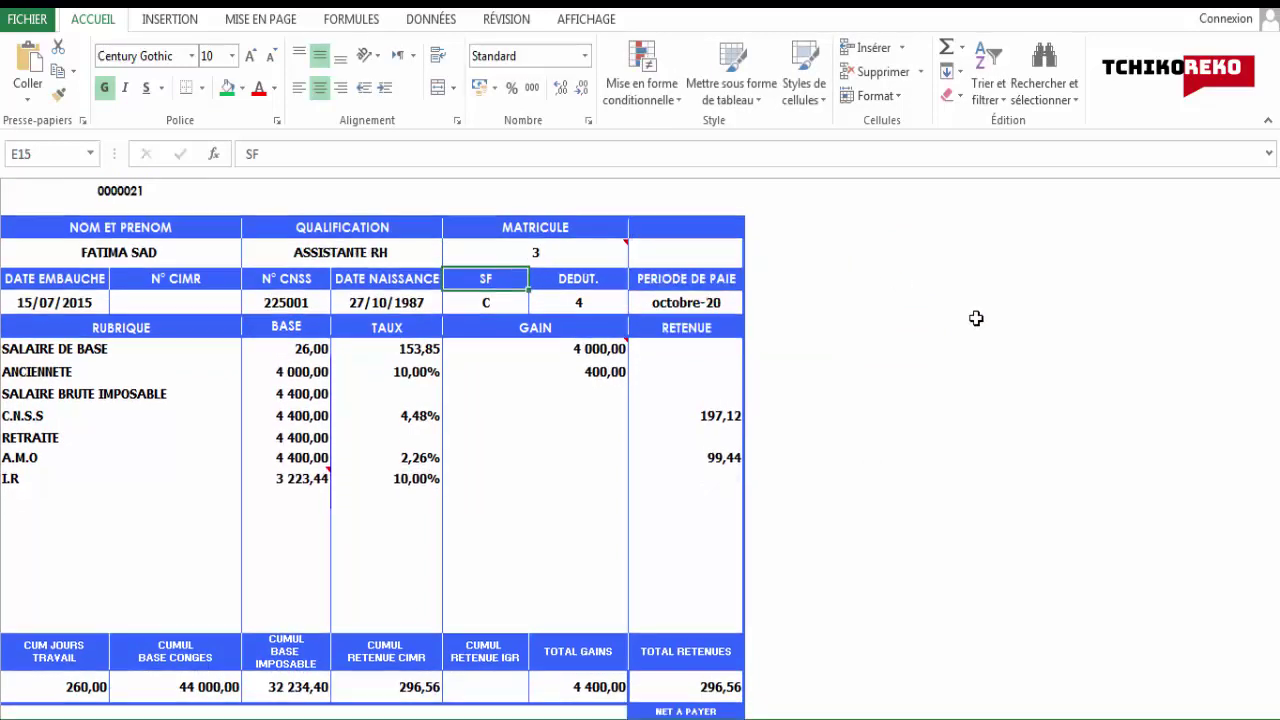
scroll(975, 318, down, 3)
scroll(780, 531, up, 1)
scroll(930, 472, up, 2)
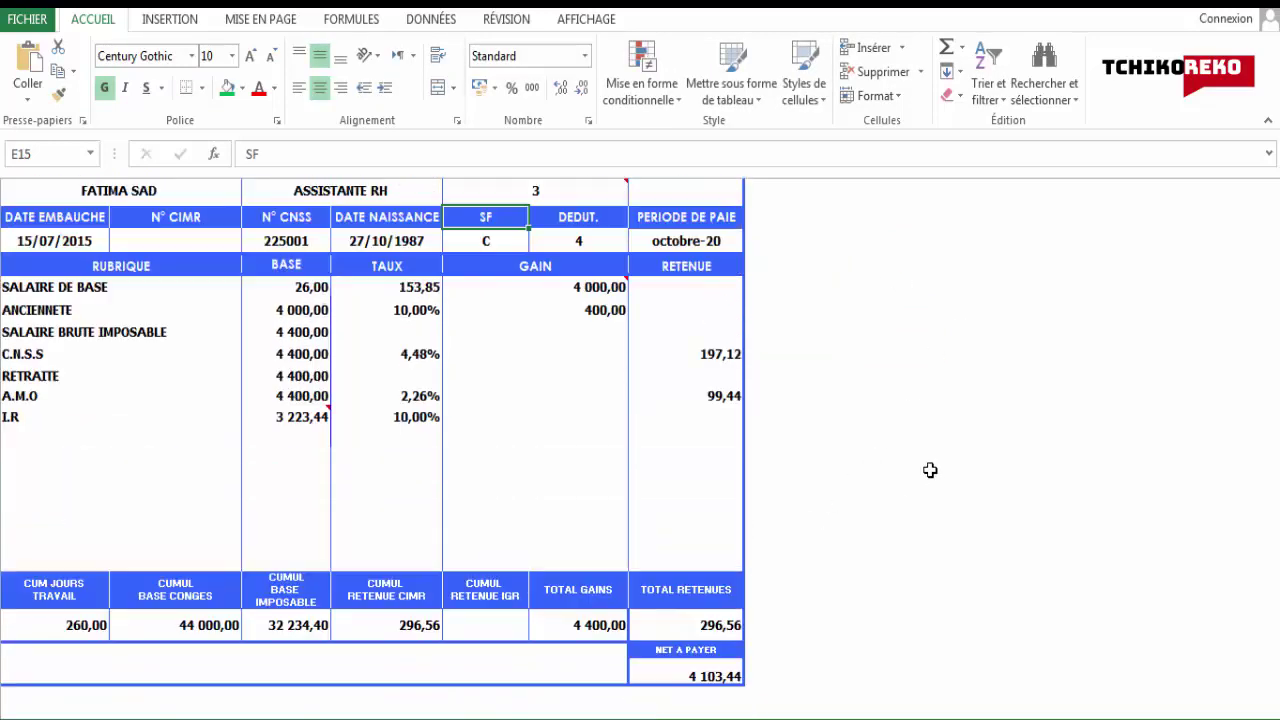
scroll(928, 461, up, 3)
Switch to employee 4, the ASSISTANTE ADMINISTRATIVE, with 4 400,00 gains and 296,56 deductions
double_click(592, 473)
text(4)
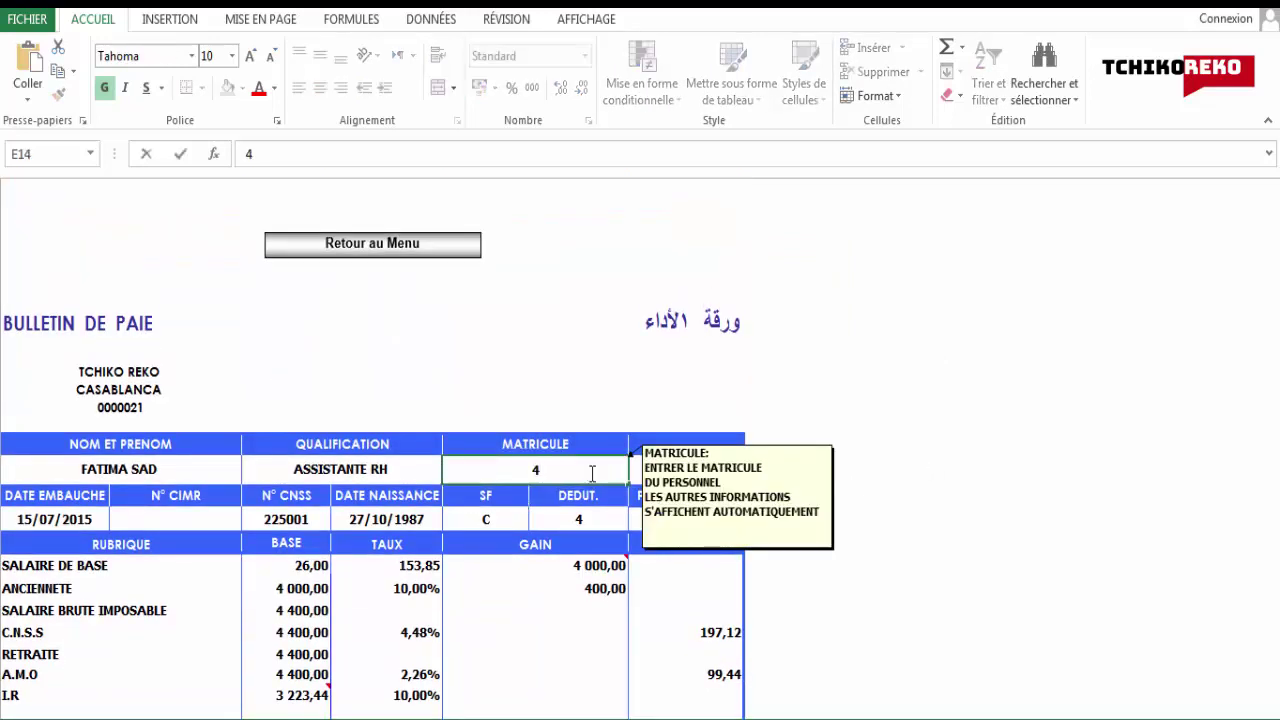
key(Return)
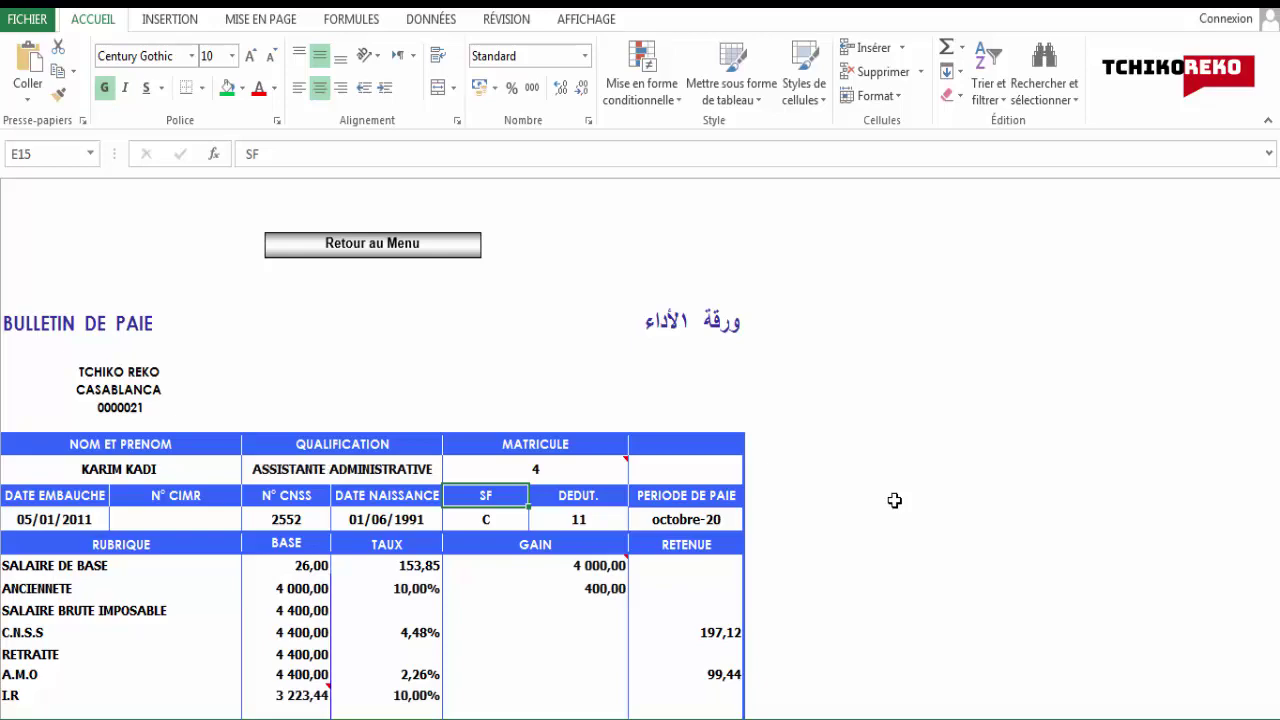
scroll(894, 500, down, 2)
scroll(894, 500, down, 2)
scroll(894, 500, down, 2)
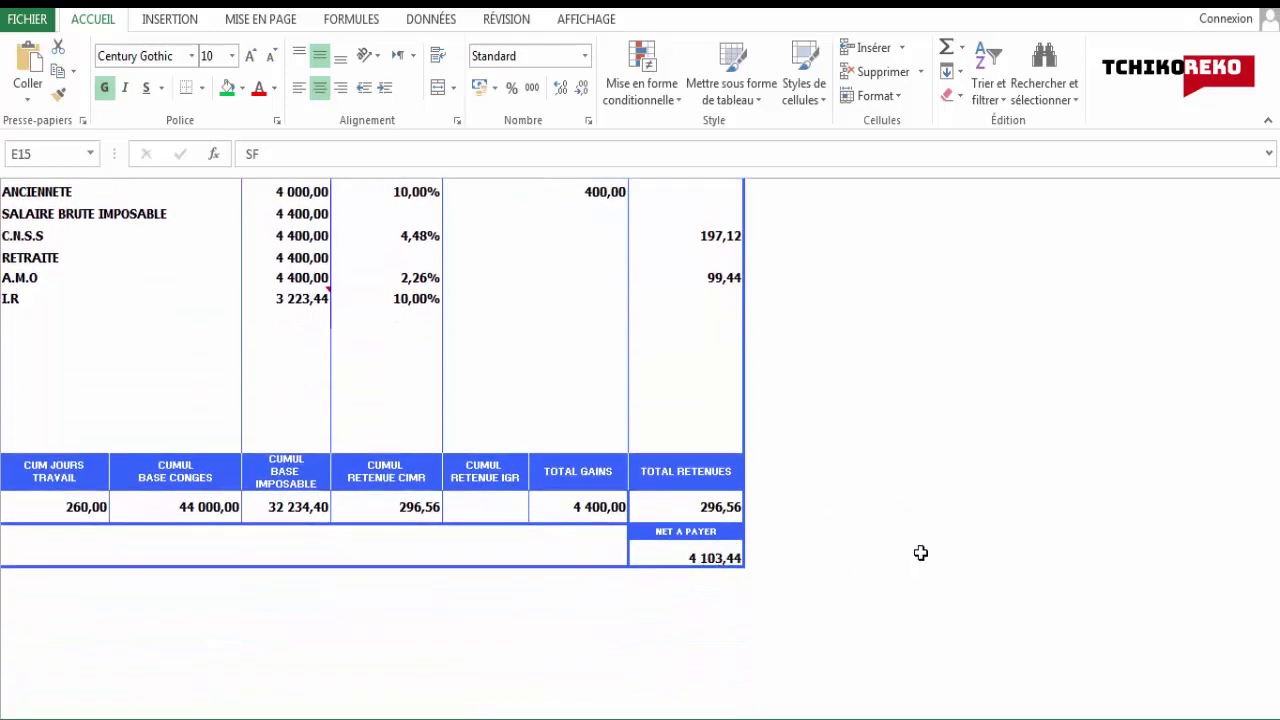
scroll(921, 553, up, 1)
scroll(921, 553, up, 2)
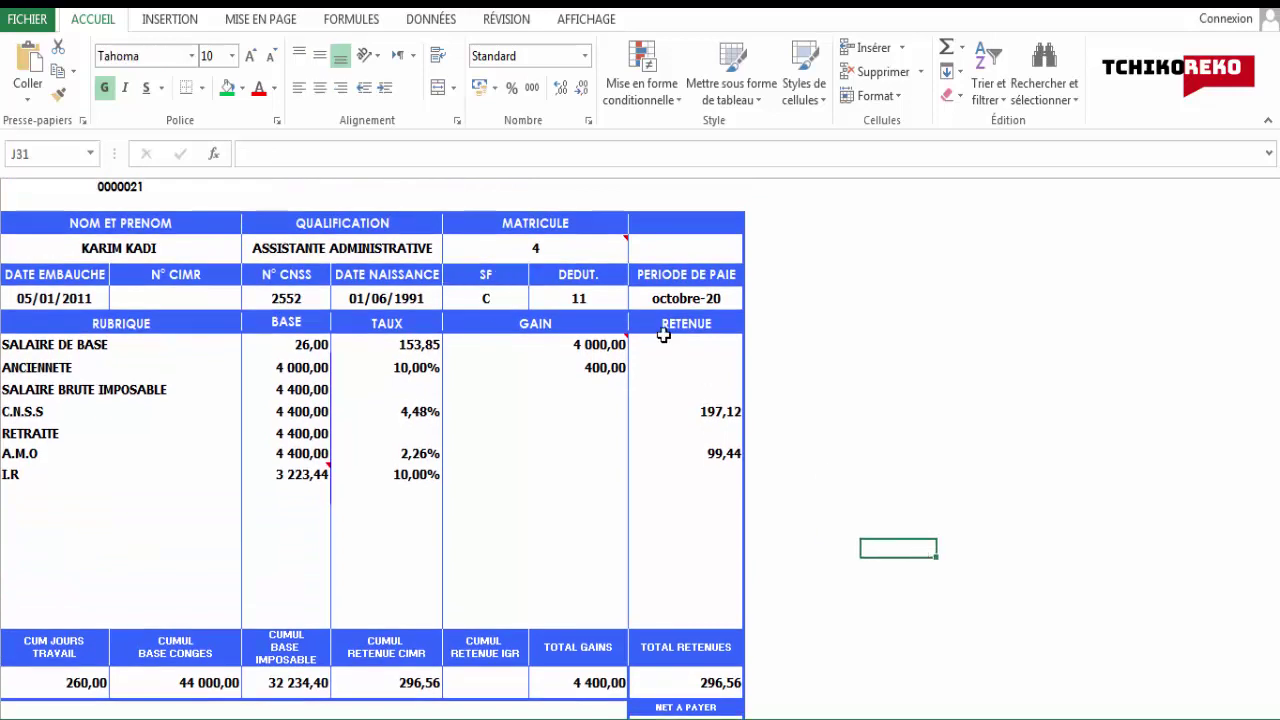
Load matricule 5, the SECURITE worker, and check the 3 357,36 NET A PAYER
double_click(565, 252)
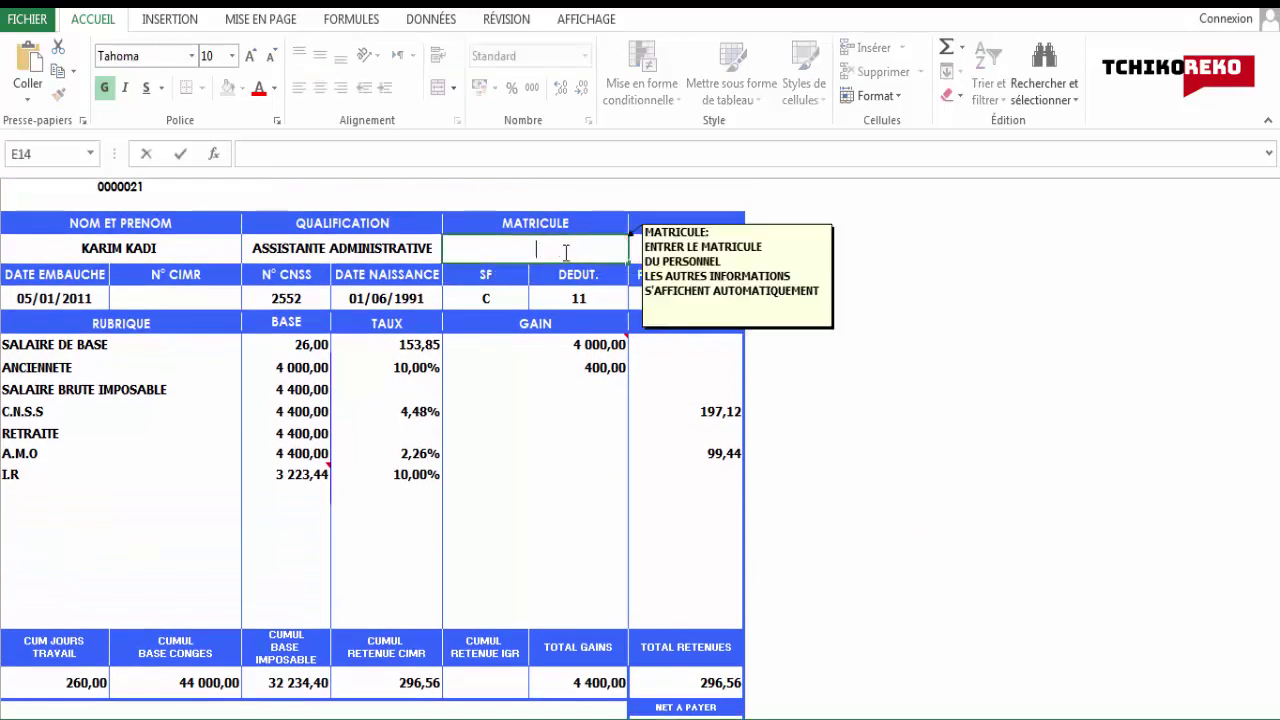
text(5)
key(Return)
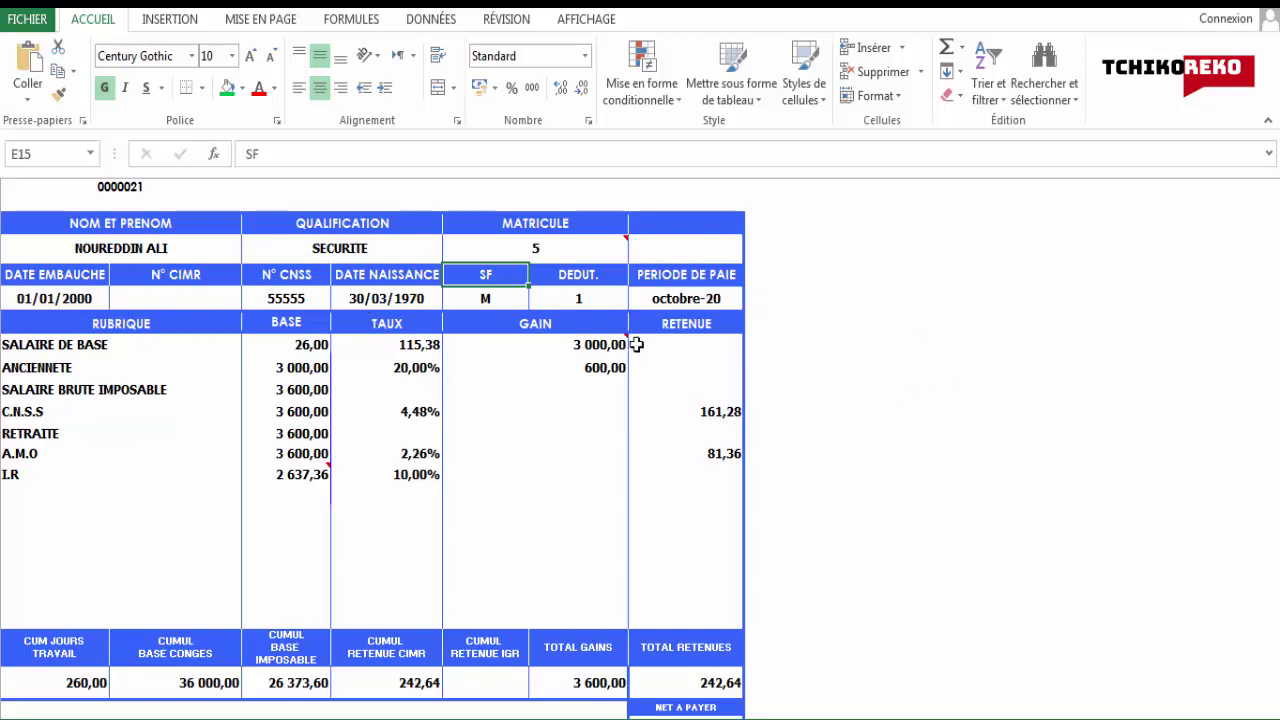
scroll(789, 402, down, 3)
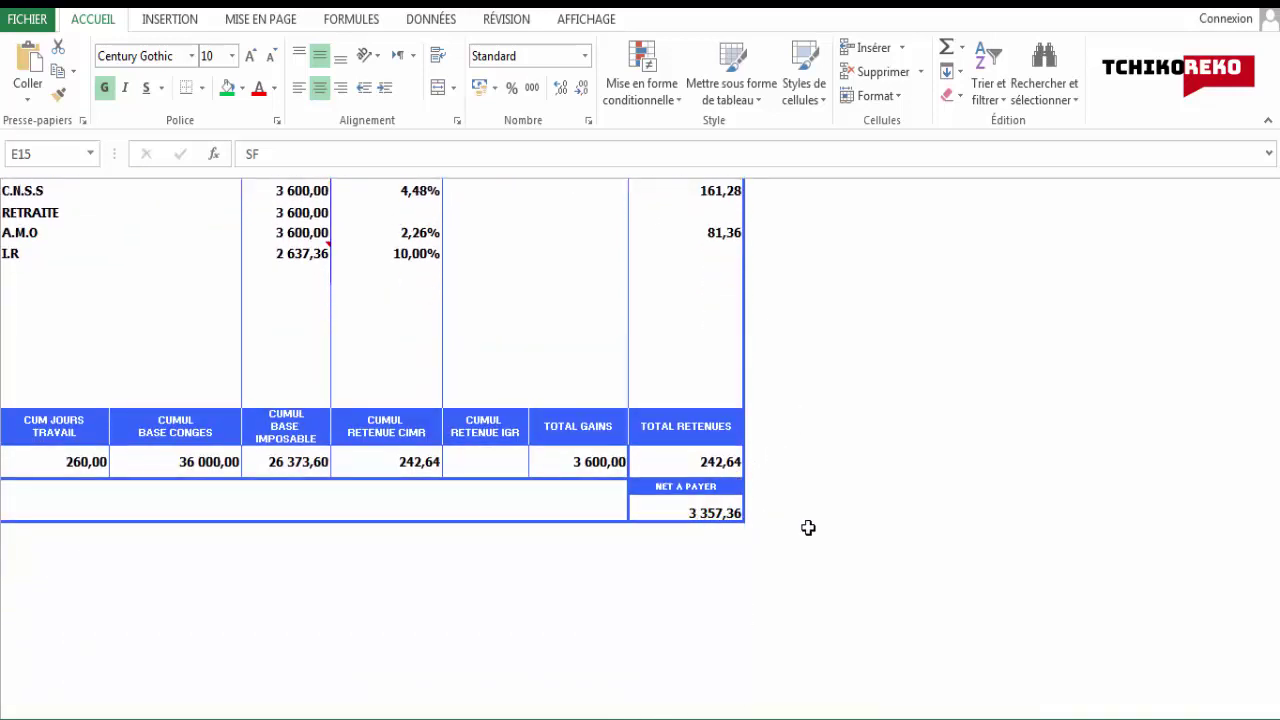
scroll(808, 527, up, 5)
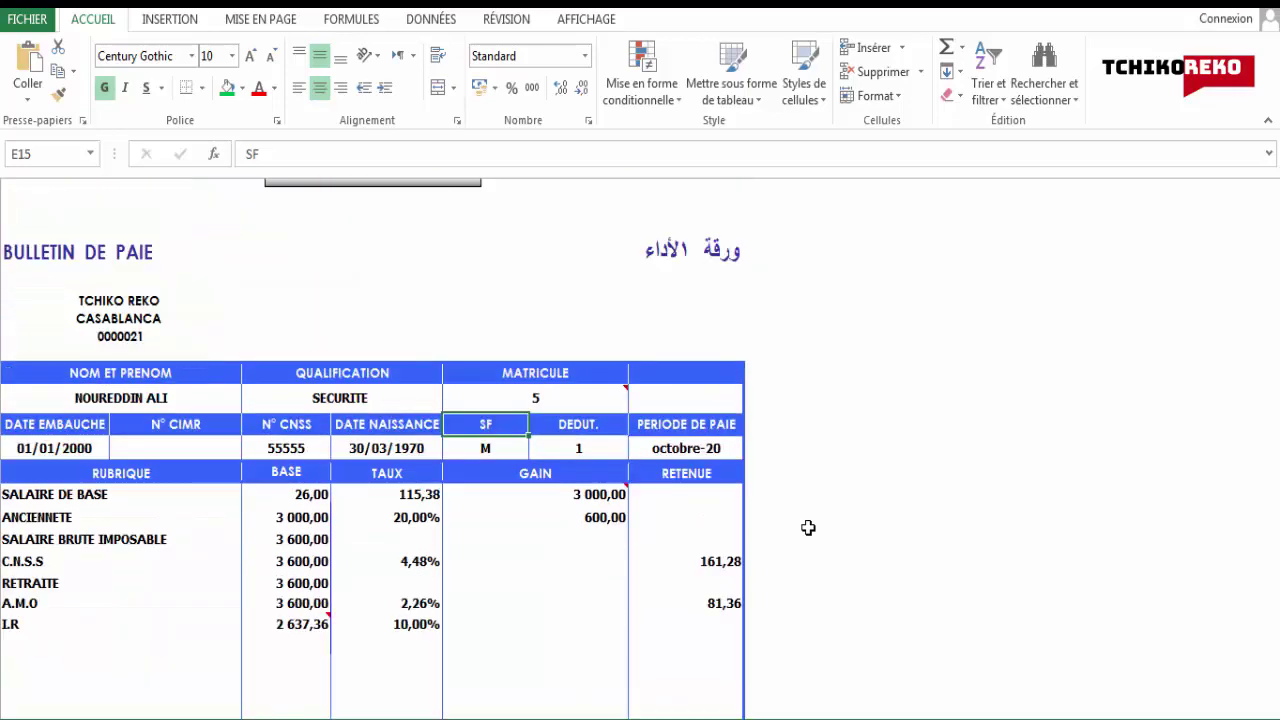
scroll(808, 527, up, 1)
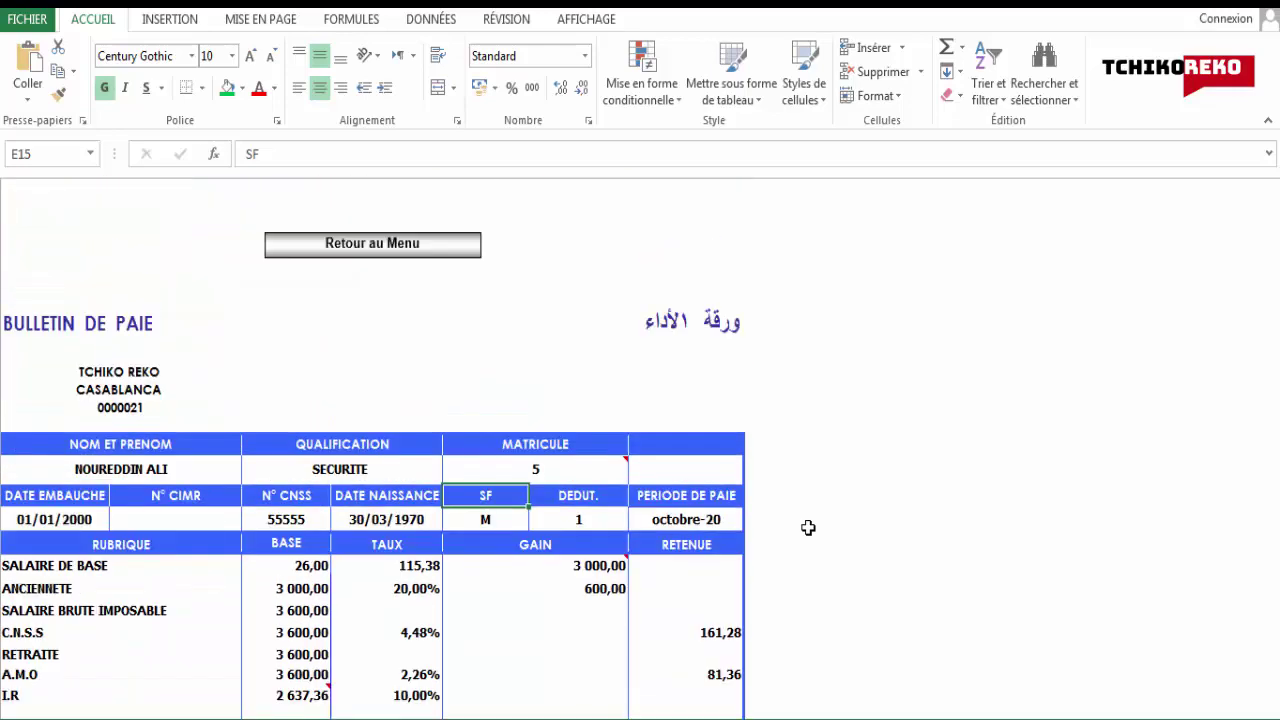
Return to the MENU sheet and open the INFORMATION SOCIETE sheet
click(361, 253)
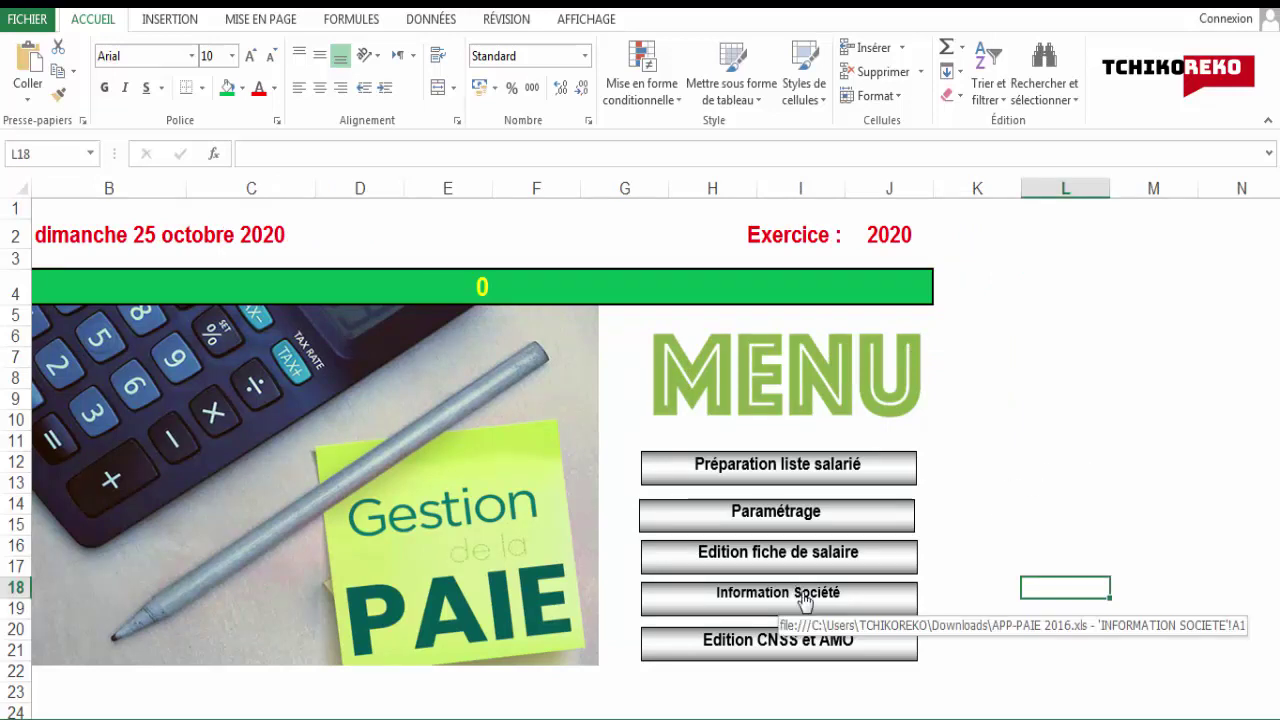
click(805, 600)
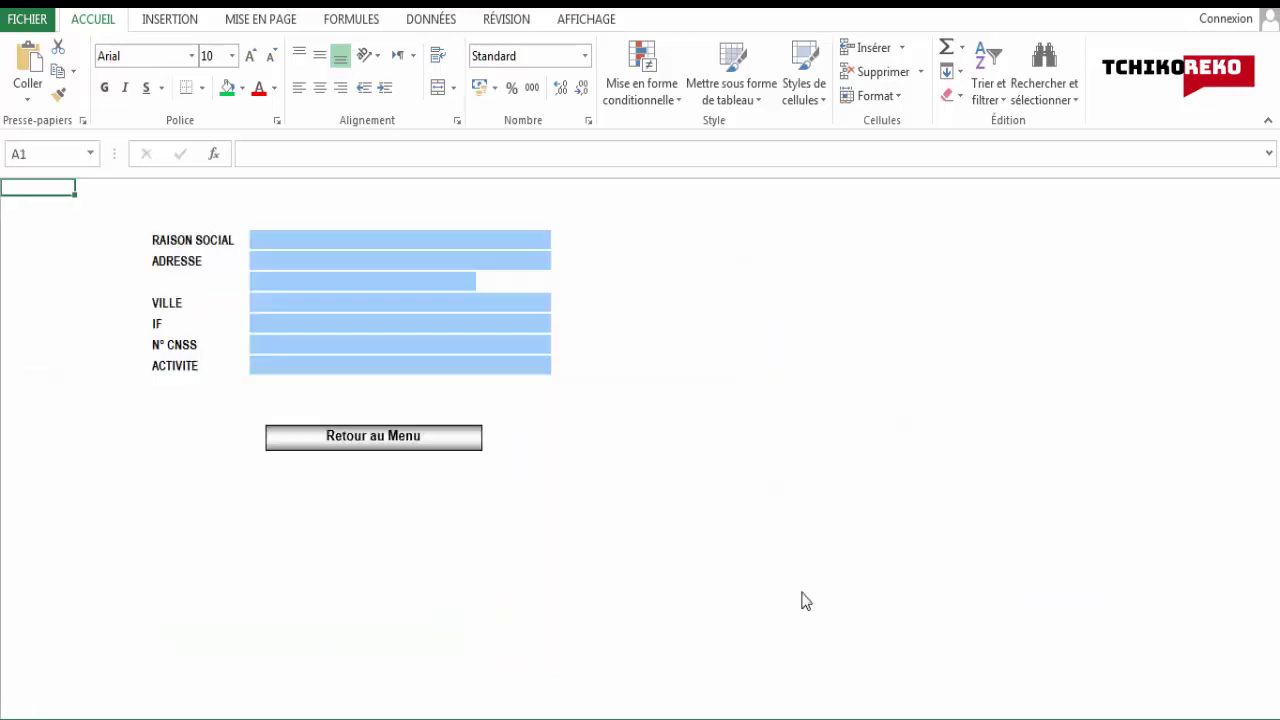
Enter the company name, with CASABLANCA as both ADRESSE and VILLE
click(320, 240)
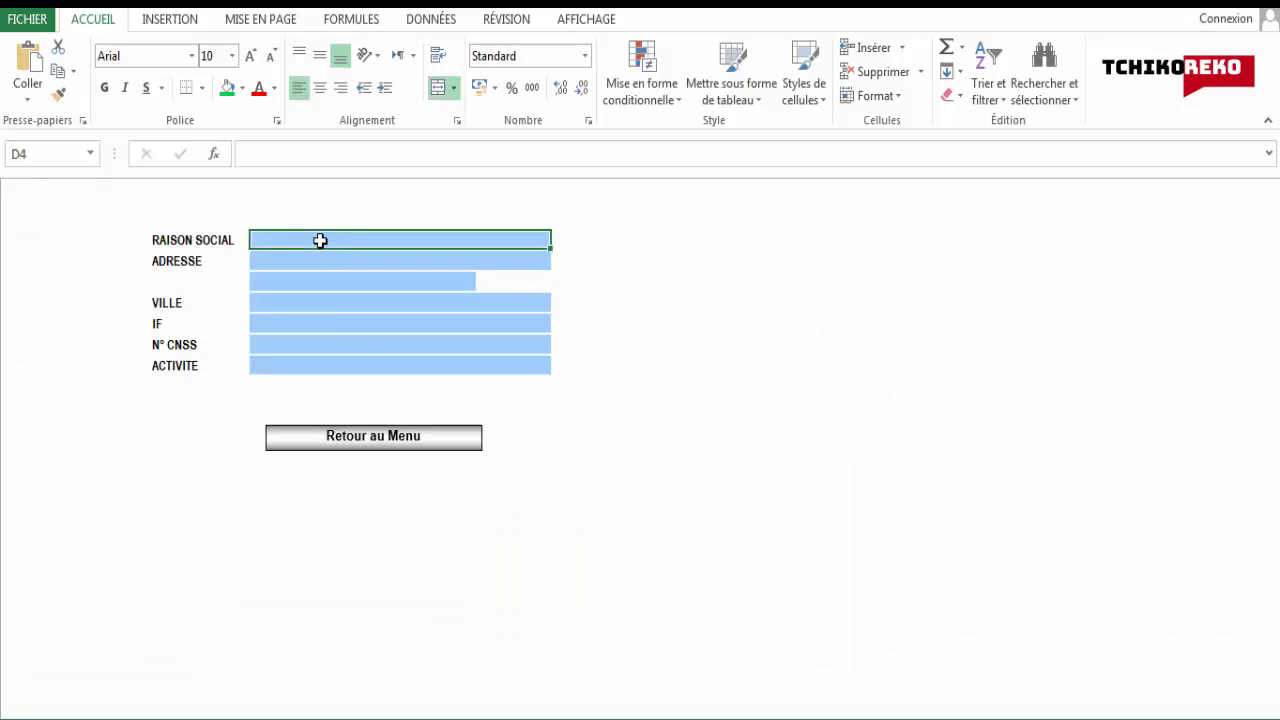
text(TCHIKO)
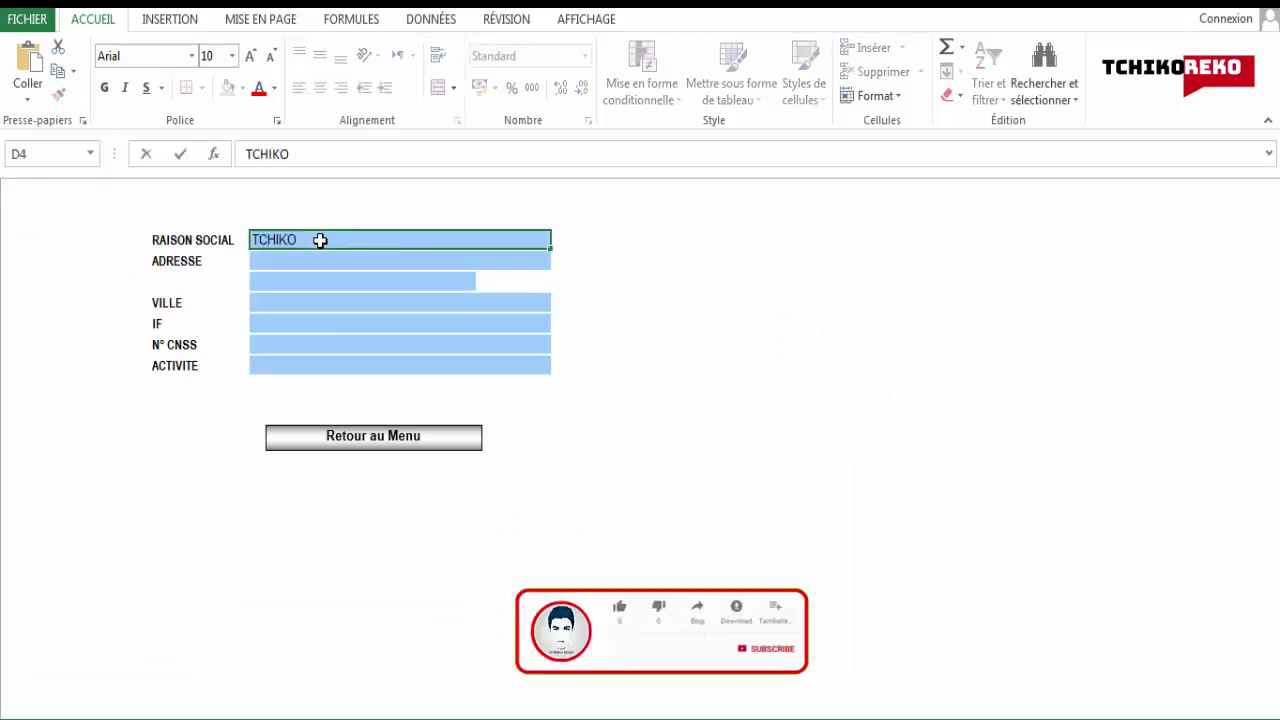
text( REKO)
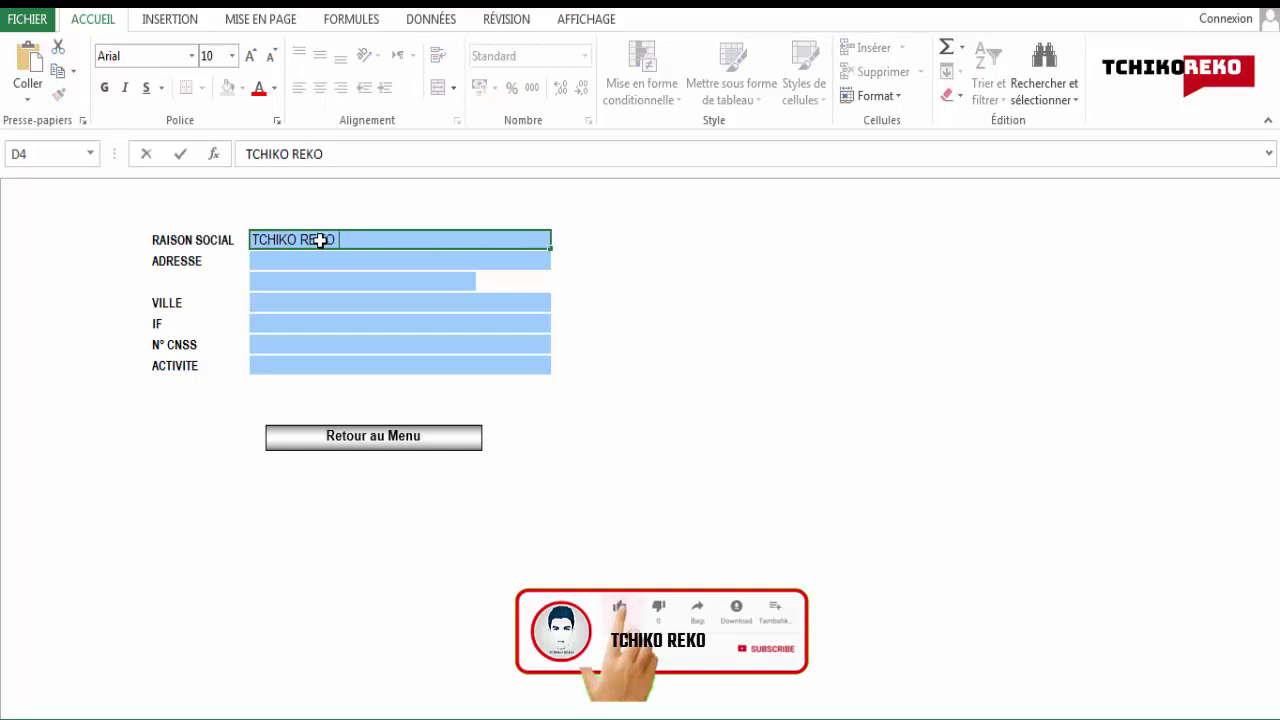
key(Return)
key(Return)
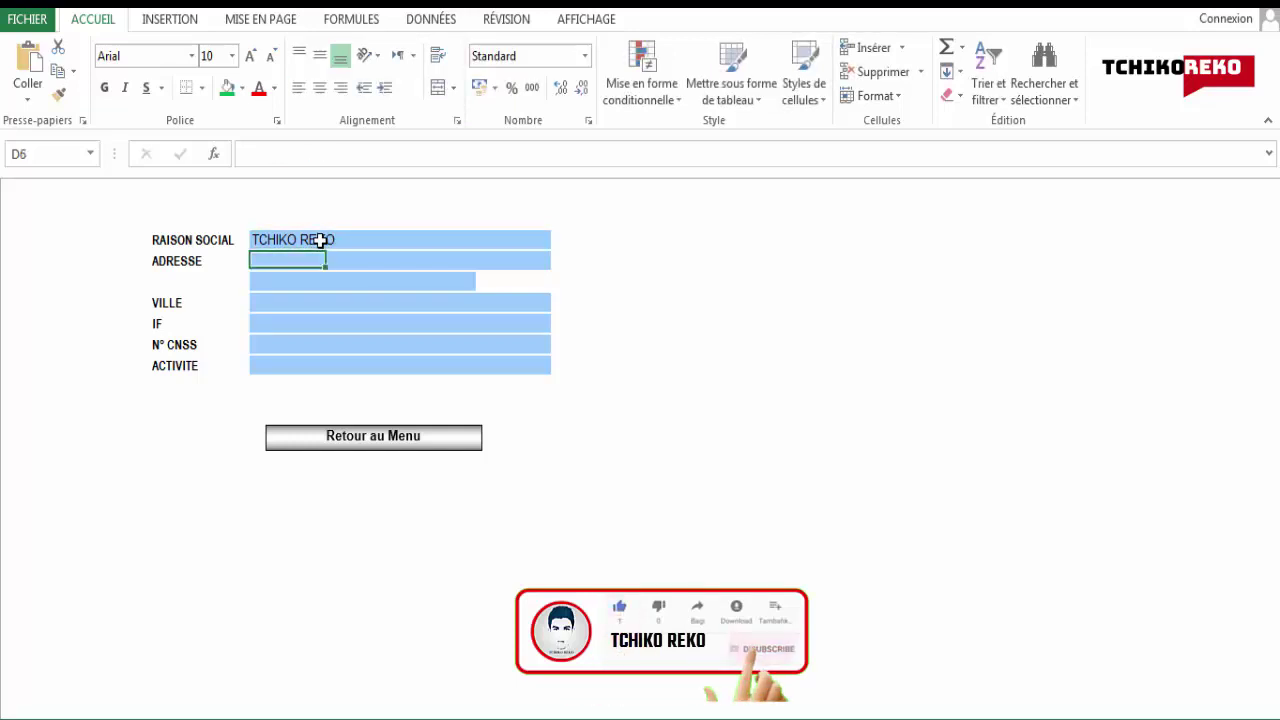
text(S)
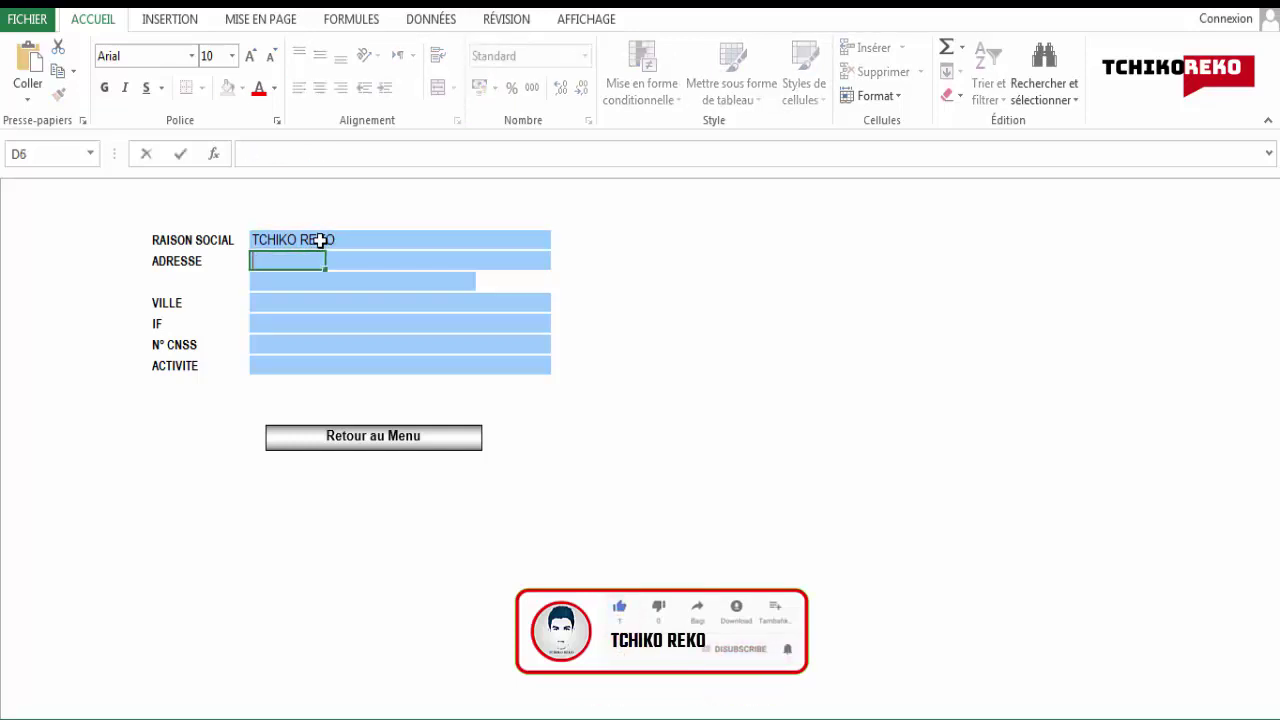
text(CASABL)
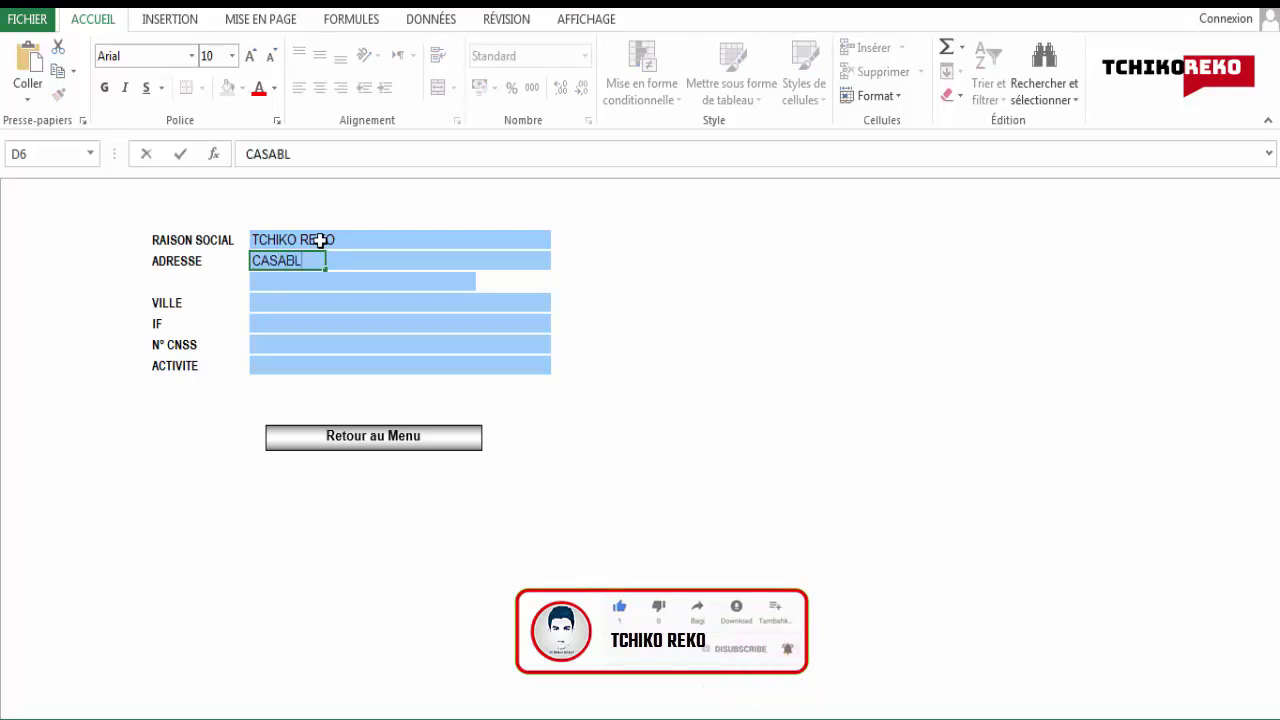
text(CA)
key(Return)
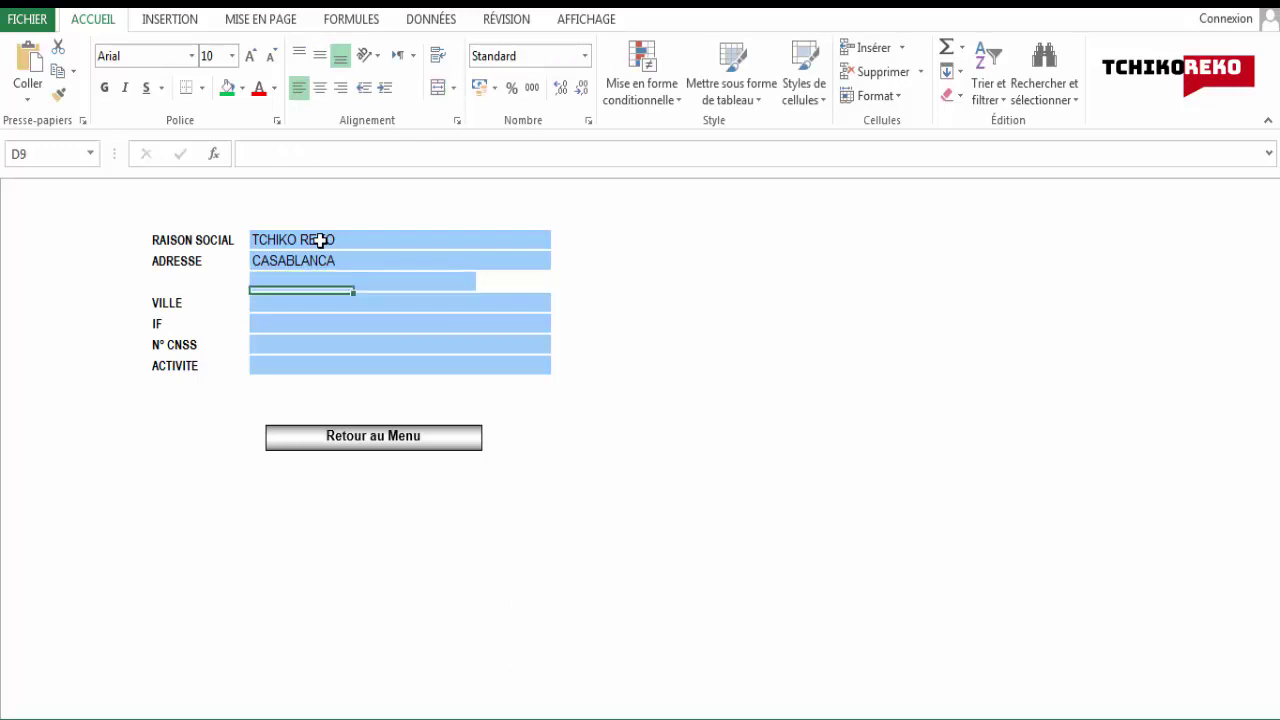
key(Return)
text(CA)
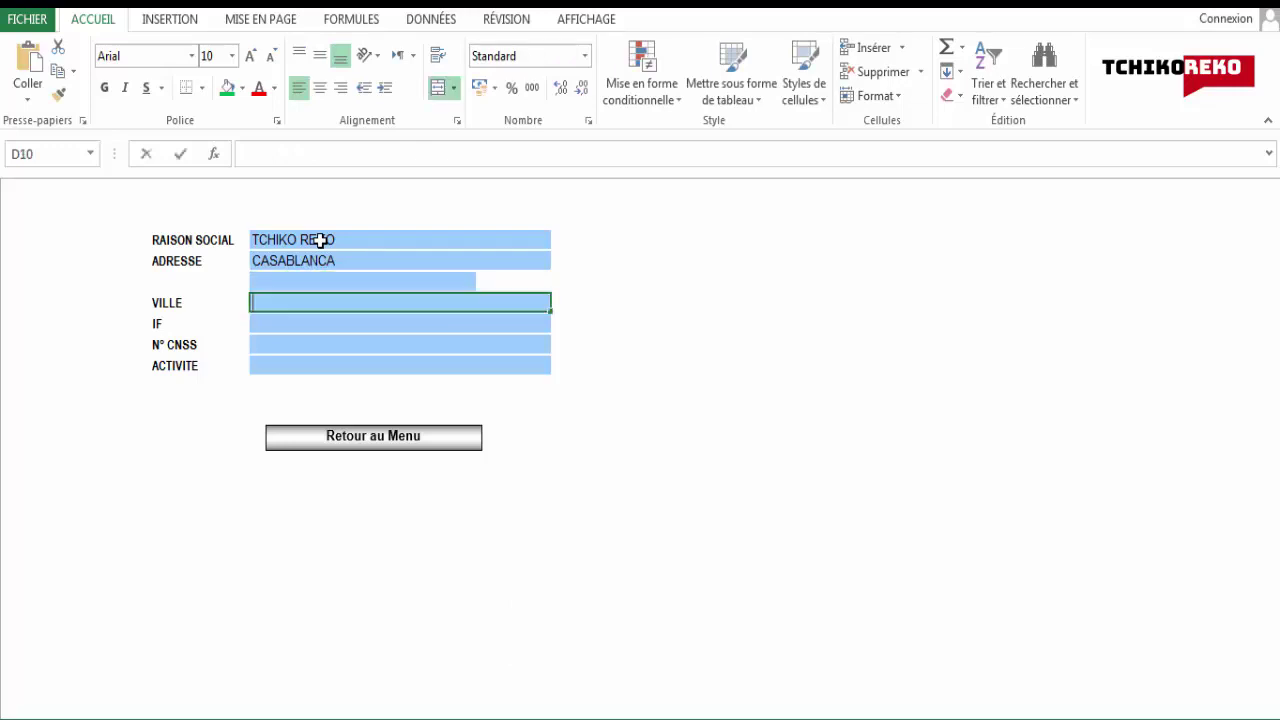
text(SABLANCA)
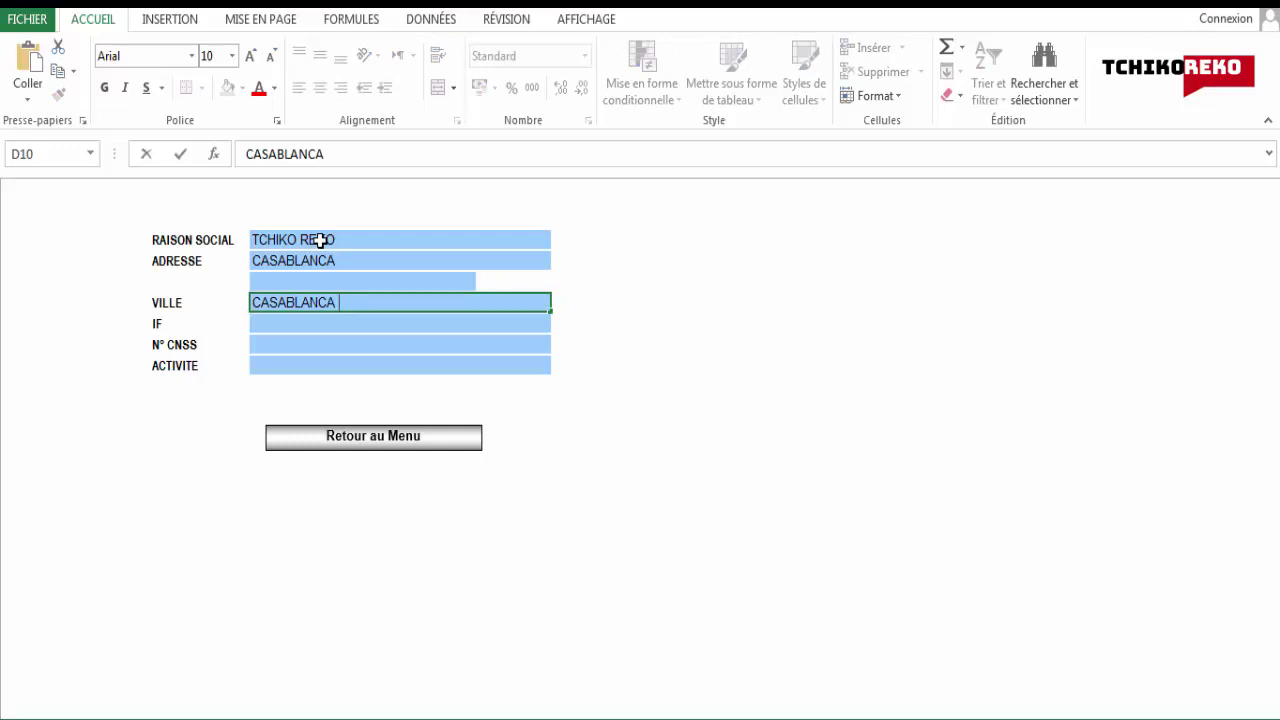
key(Return)
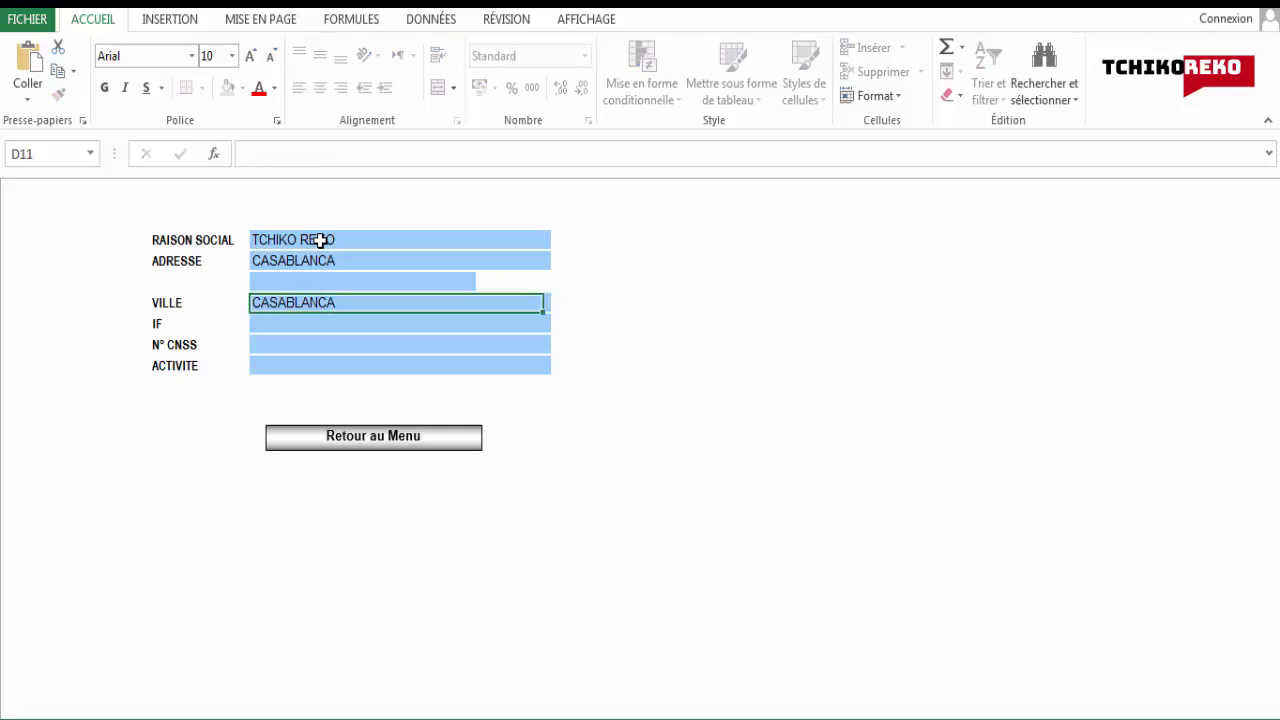
Enter 0001 in the IF field, which Excel reduces to 1
key(Return)
text(0)
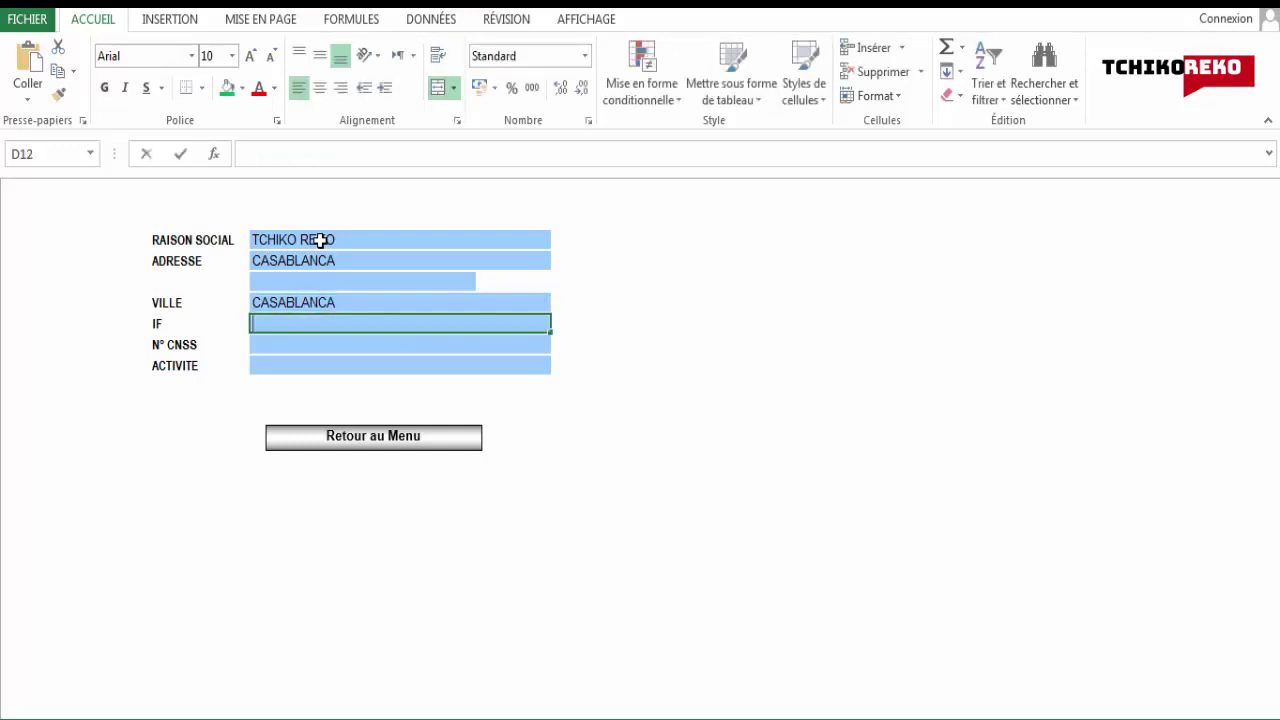
text(00)
key(Return)
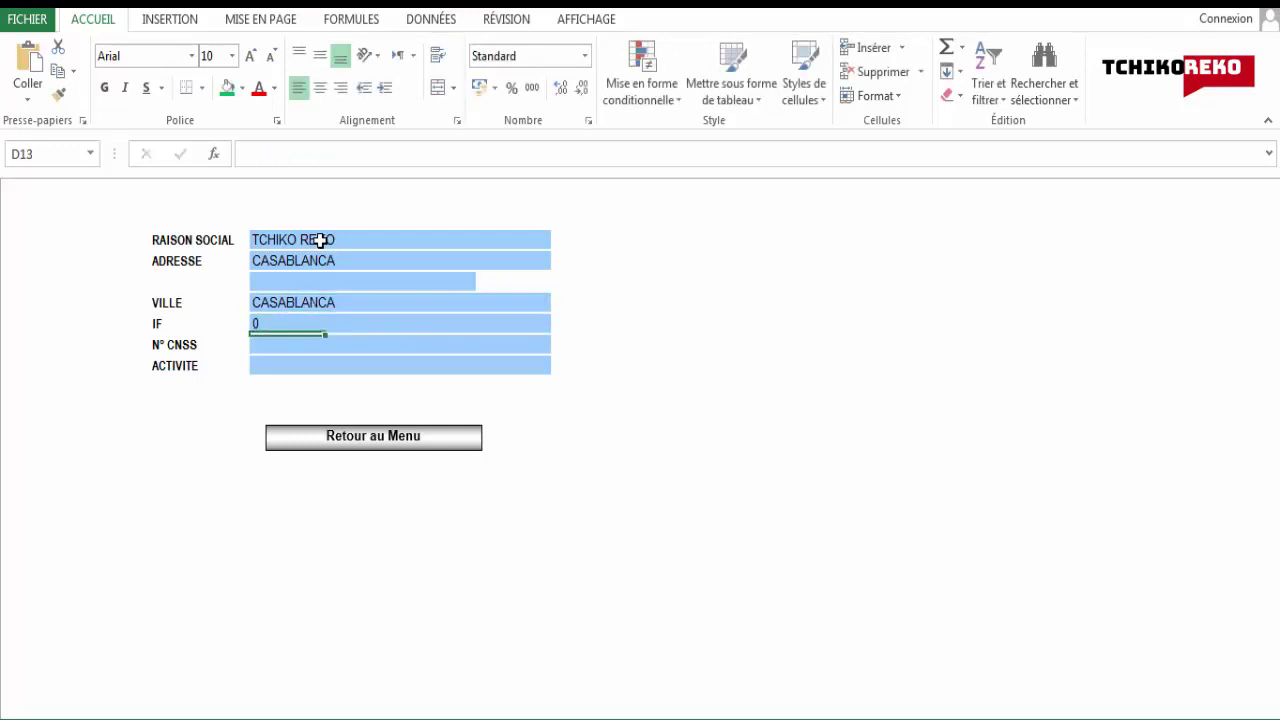
key(Down)
key(Up)
key(Up)
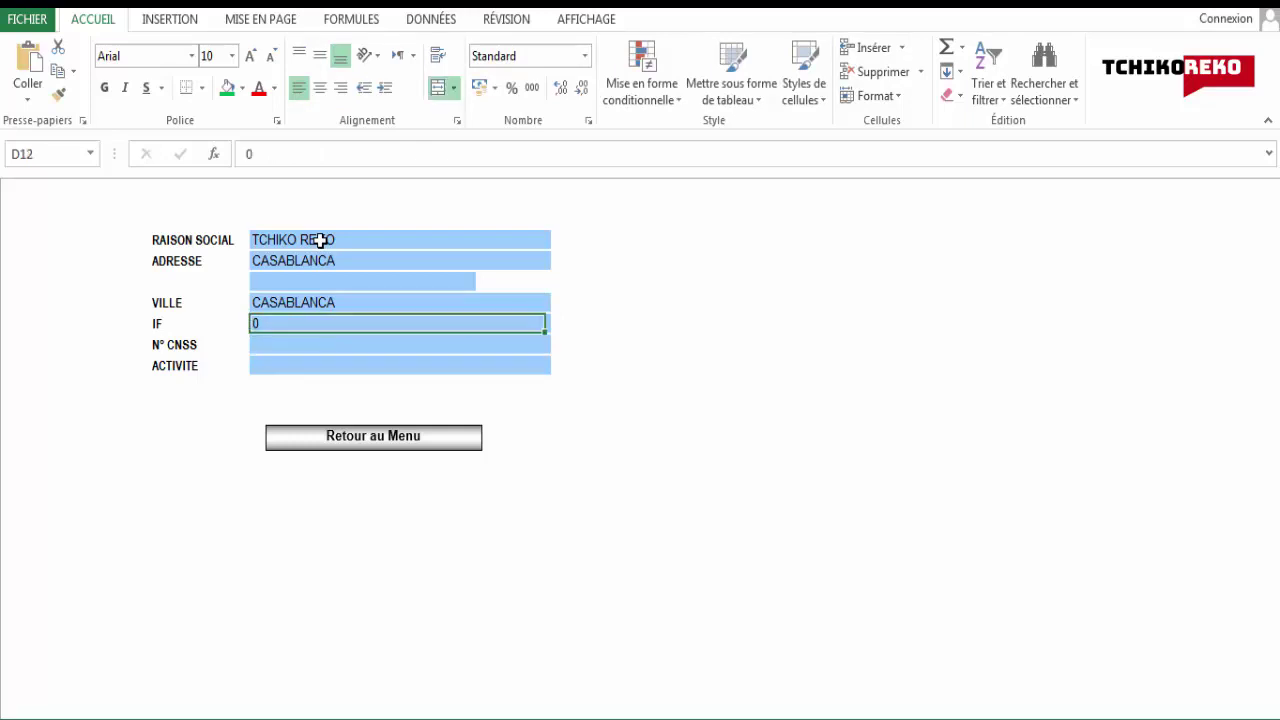
text(0001)
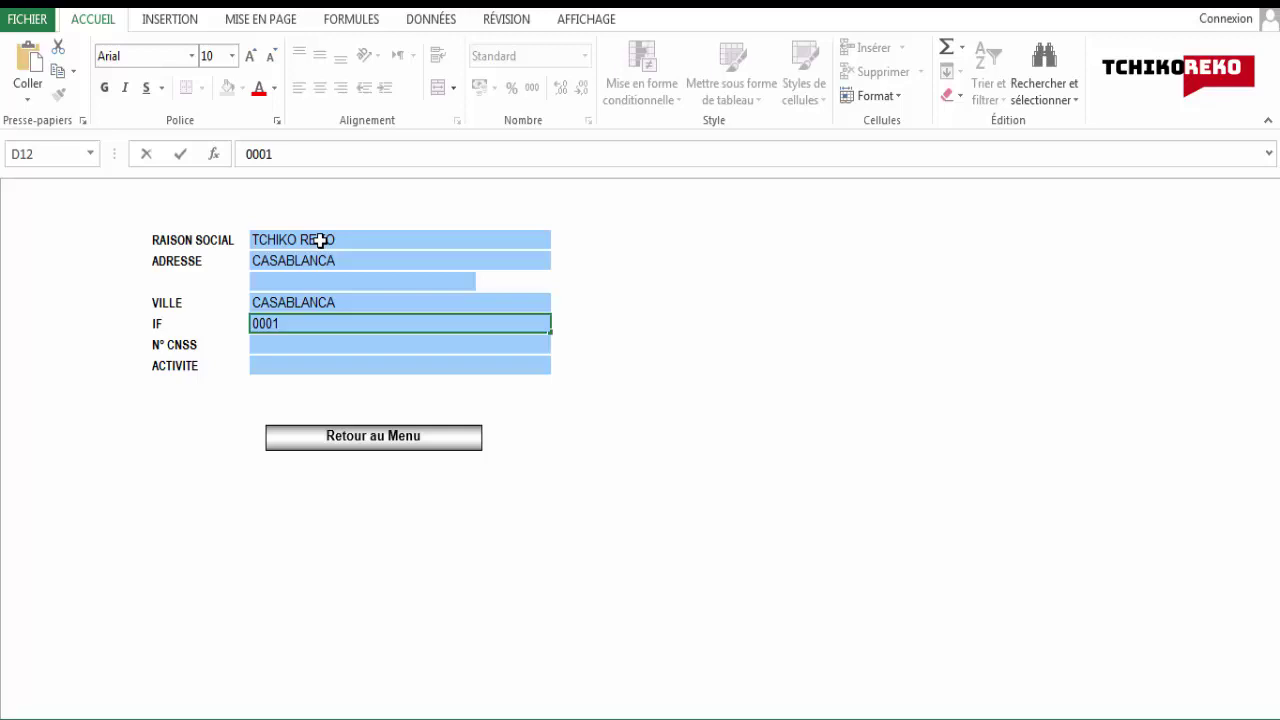
key(Return)
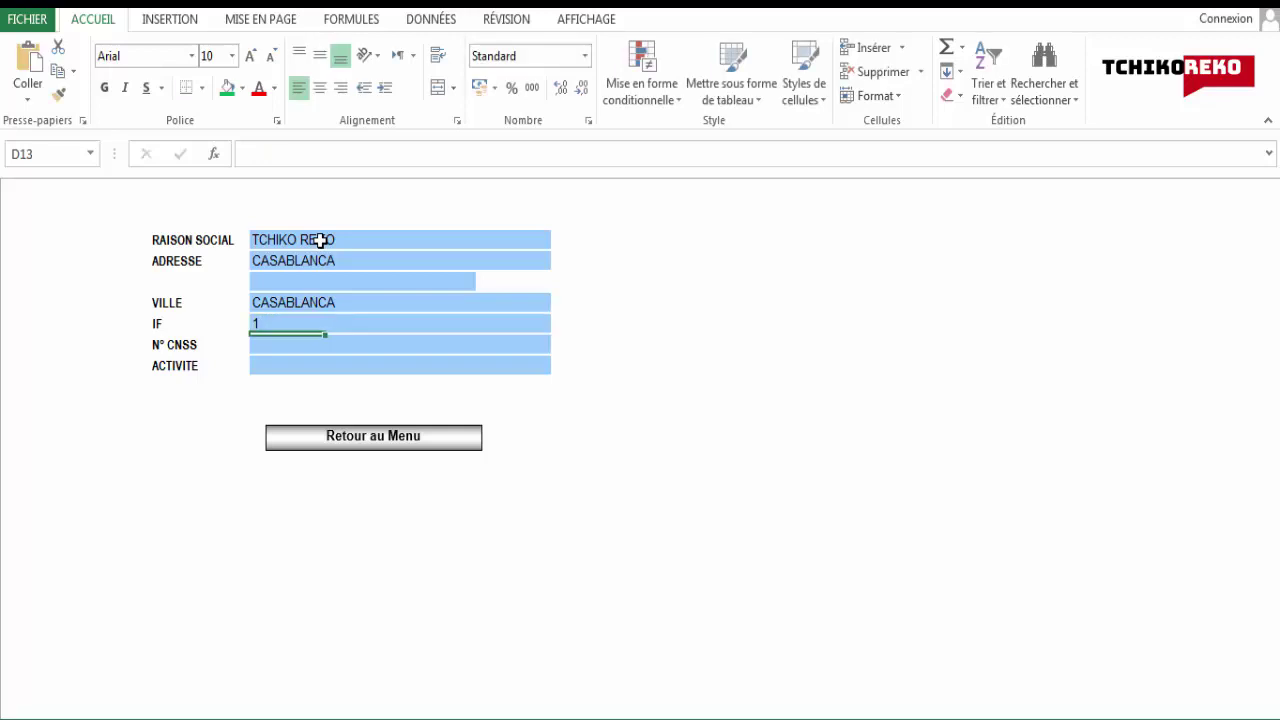
key(Down)
key(Up)
key(Up)
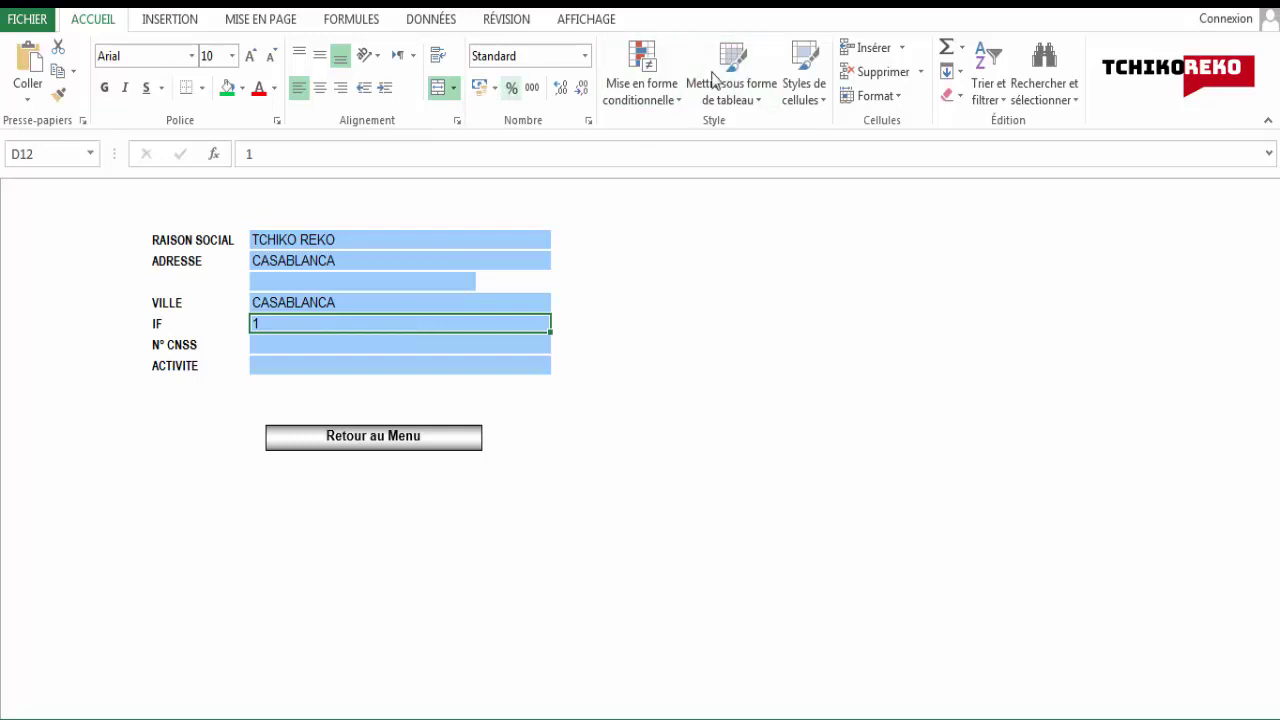
Format the IF cell D12 as Texte and re-enter 00001
click(880, 100)
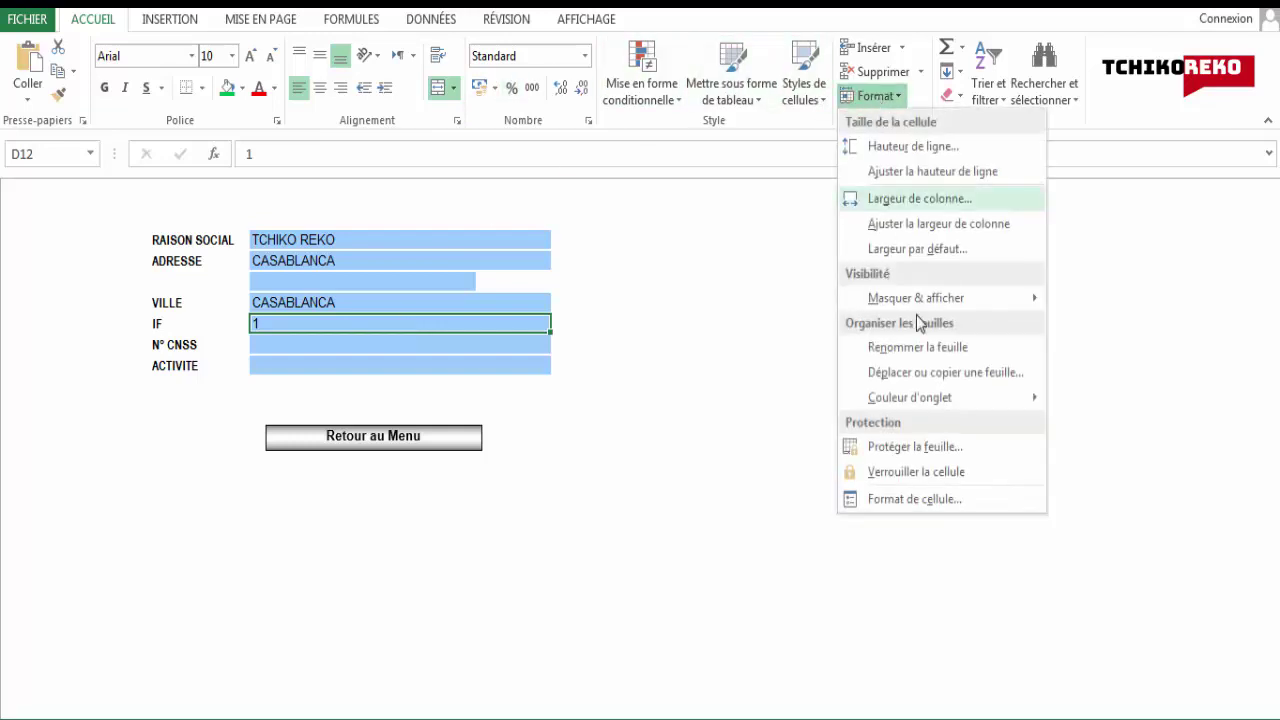
click(899, 499)
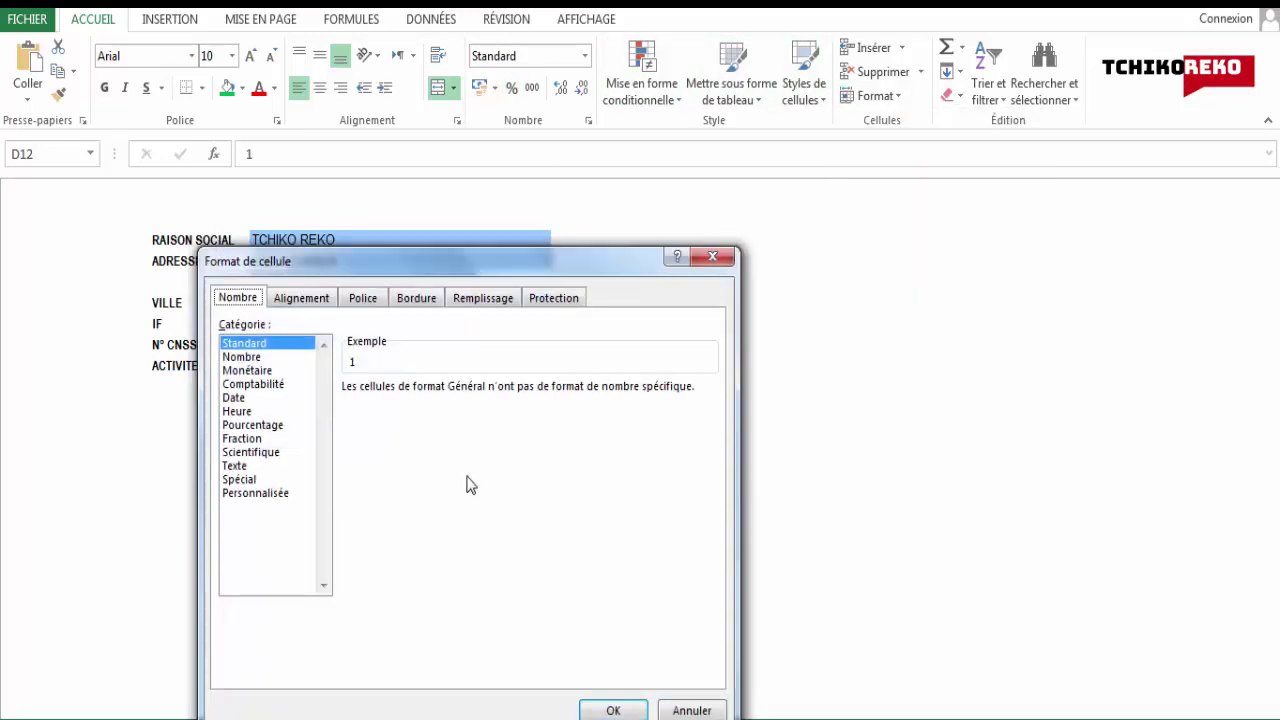
click(244, 467)
click(610, 709)
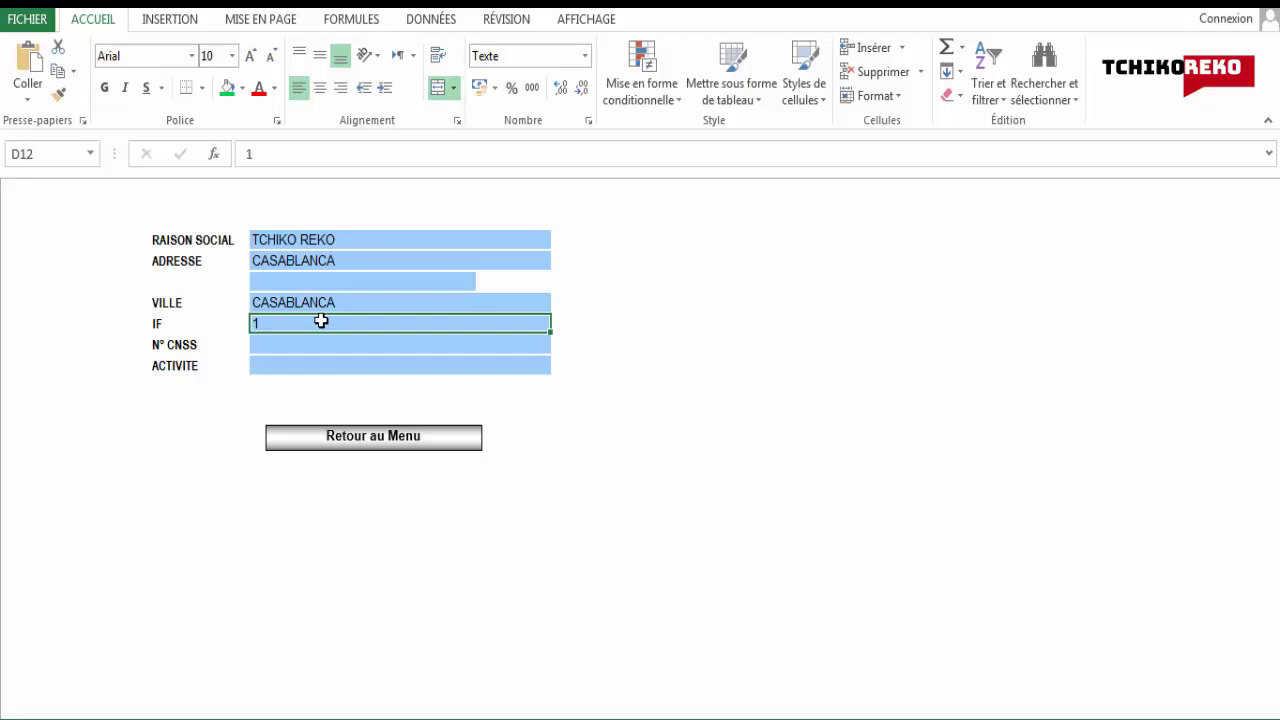
text(0000)
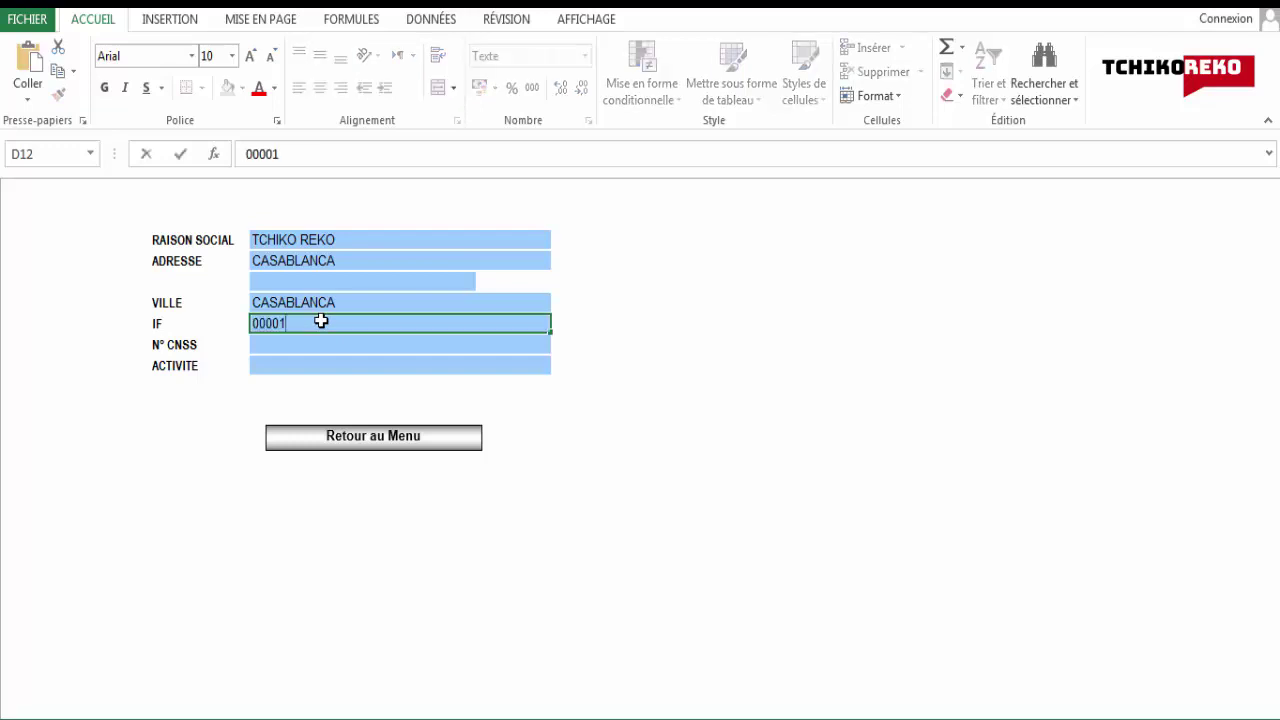
key(Return)
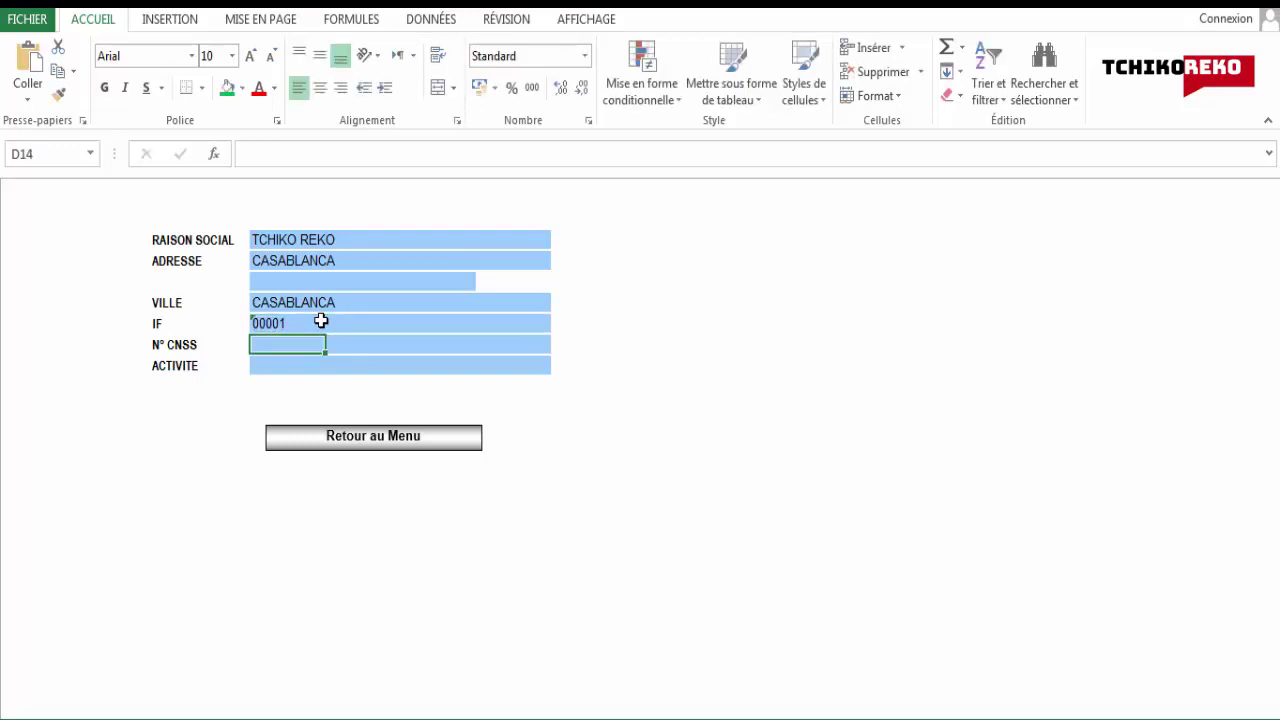
Format the N° CNSS cell D14 as Texte and enter 0000021
click(899, 97)
click(914, 499)
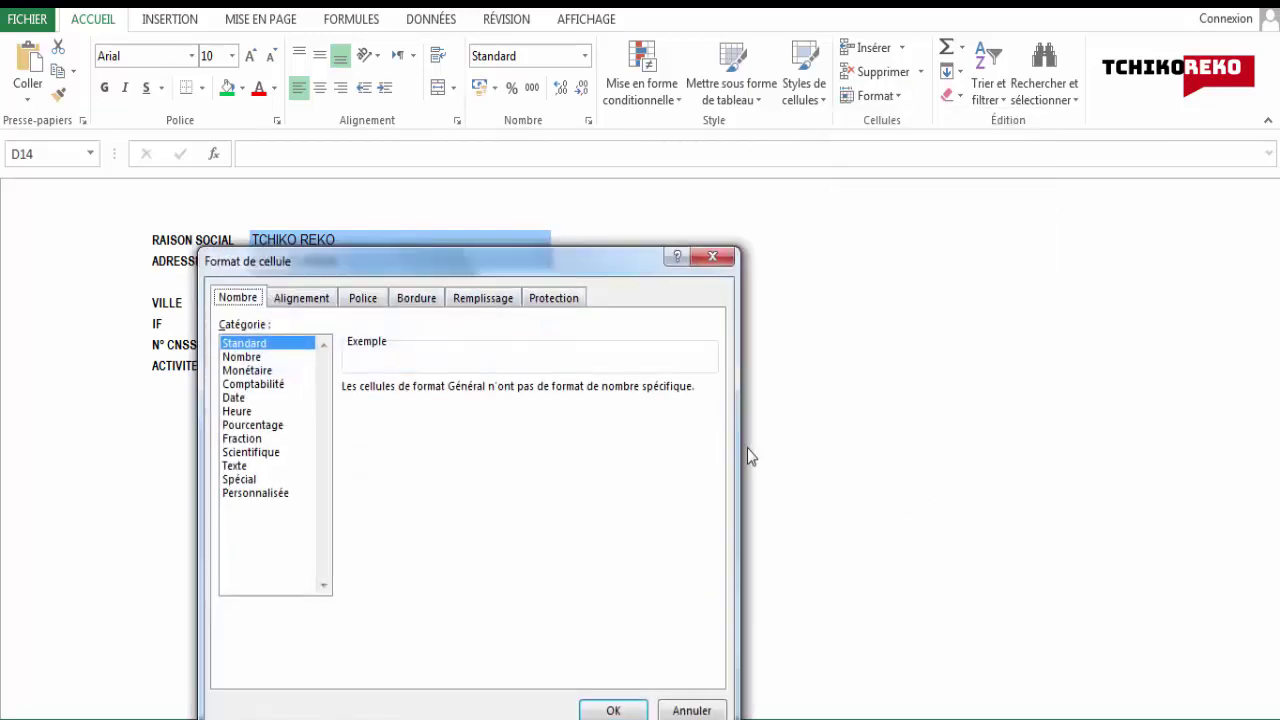
click(245, 466)
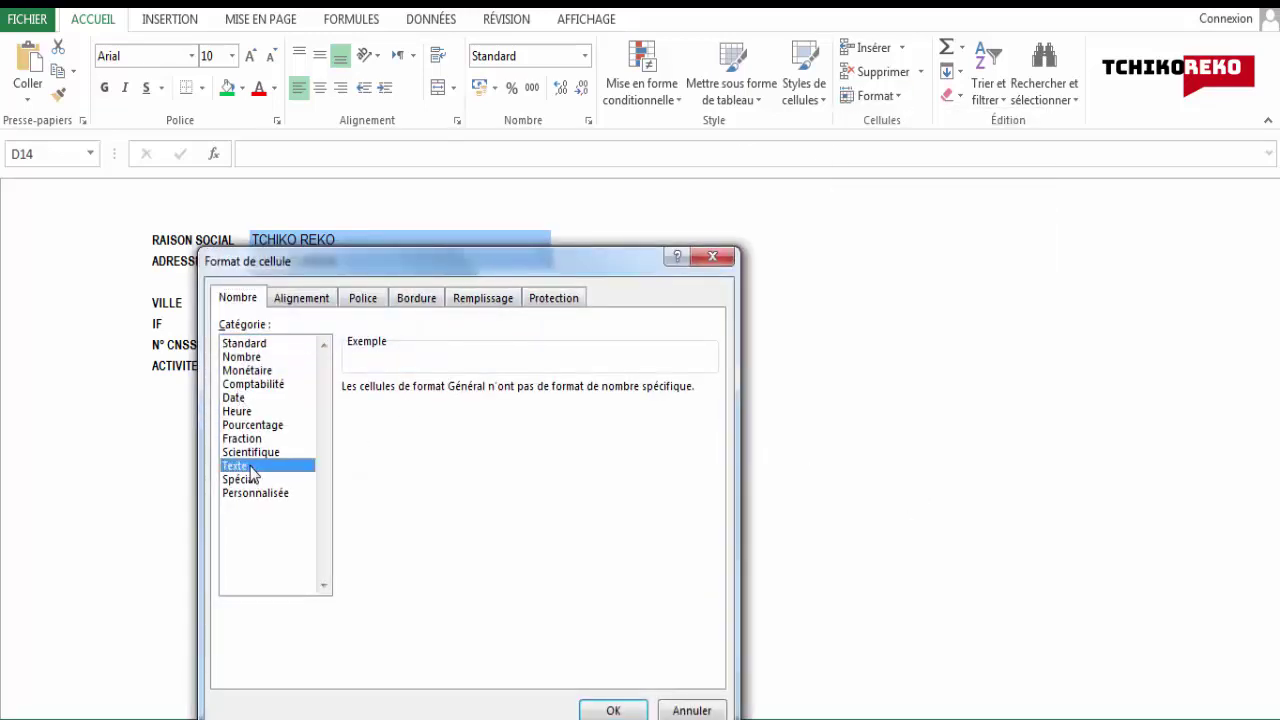
click(614, 710)
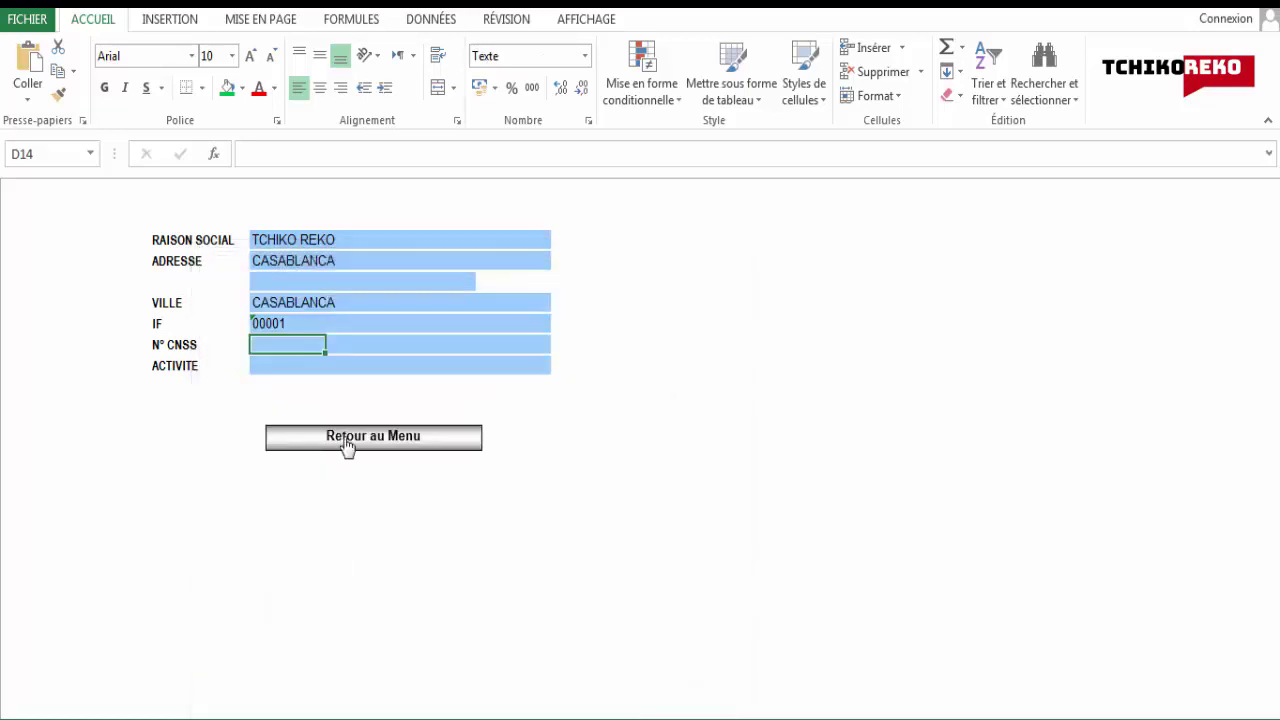
double_click(280, 341)
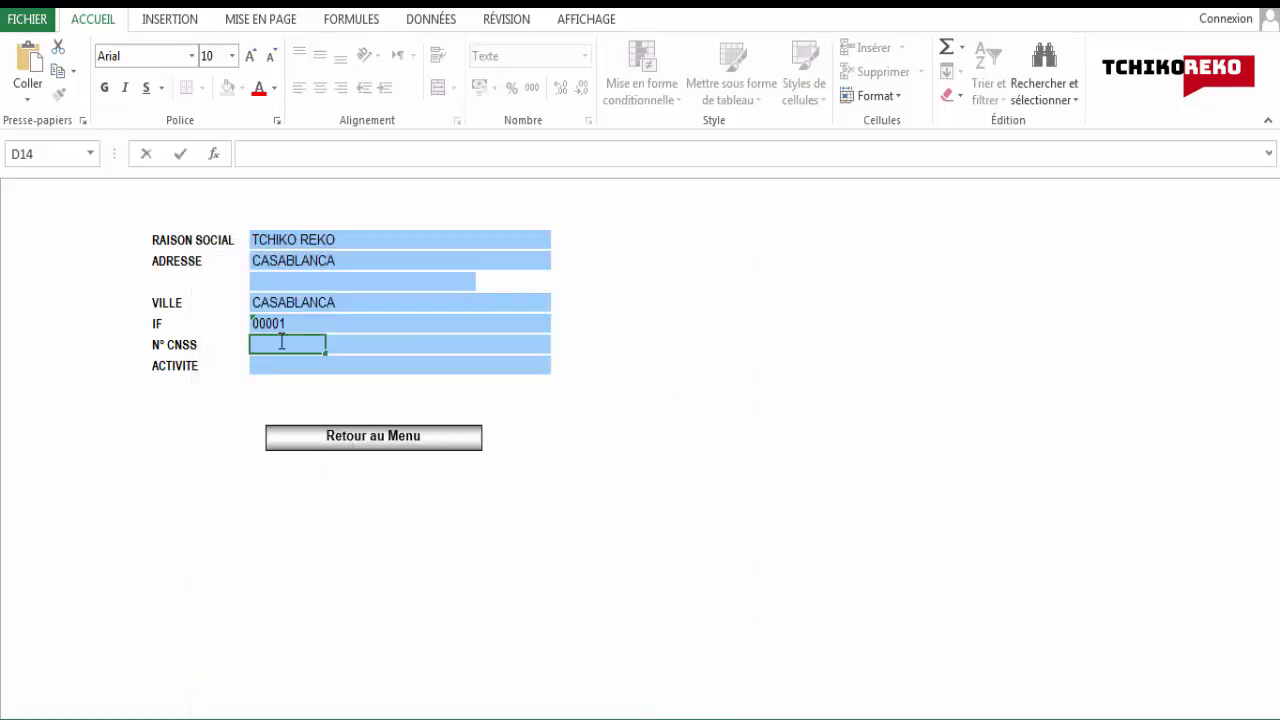
text(0000021)
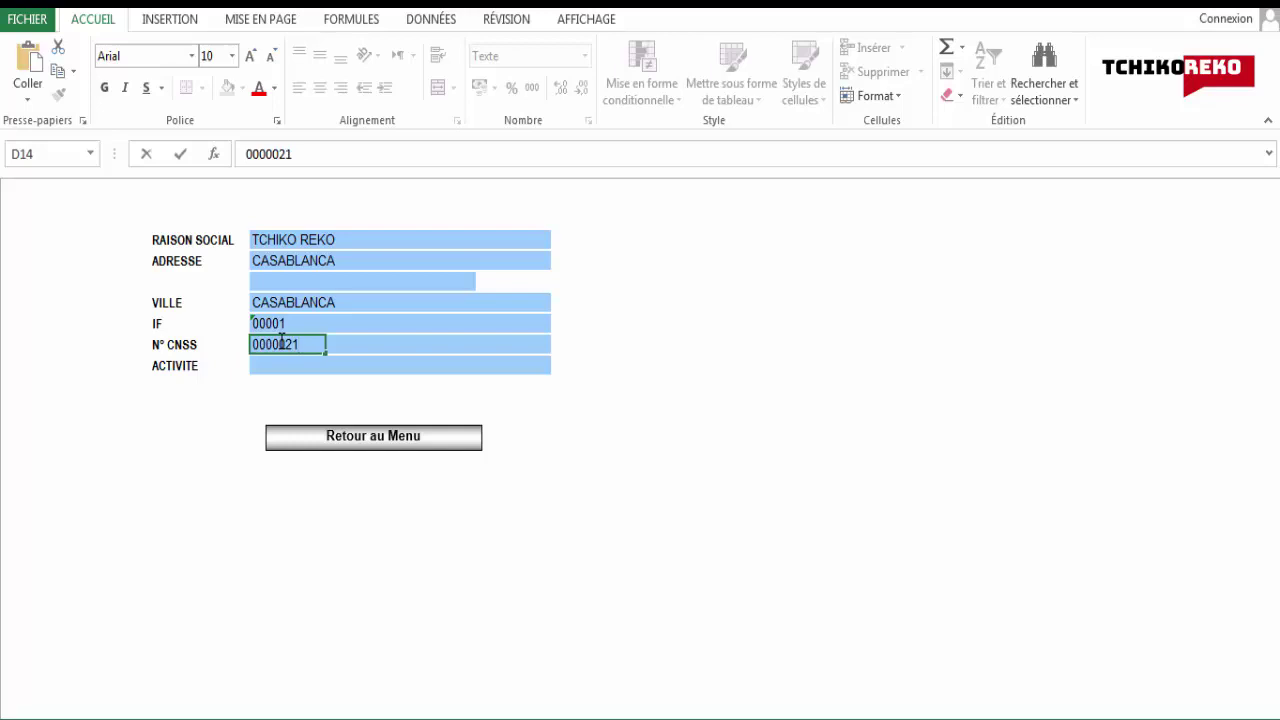
click(283, 361)
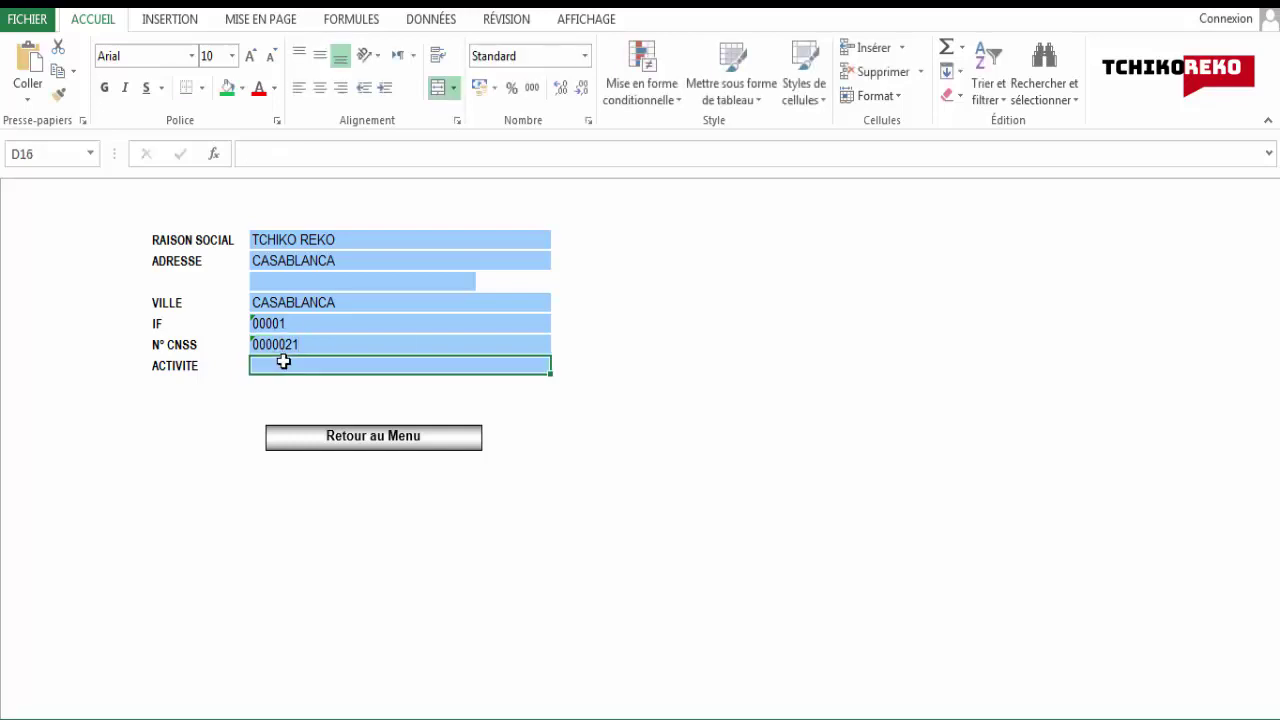
Enter COMMERCIALE as the ACTIVITE and go back to the MENU sheet
text(COMM)
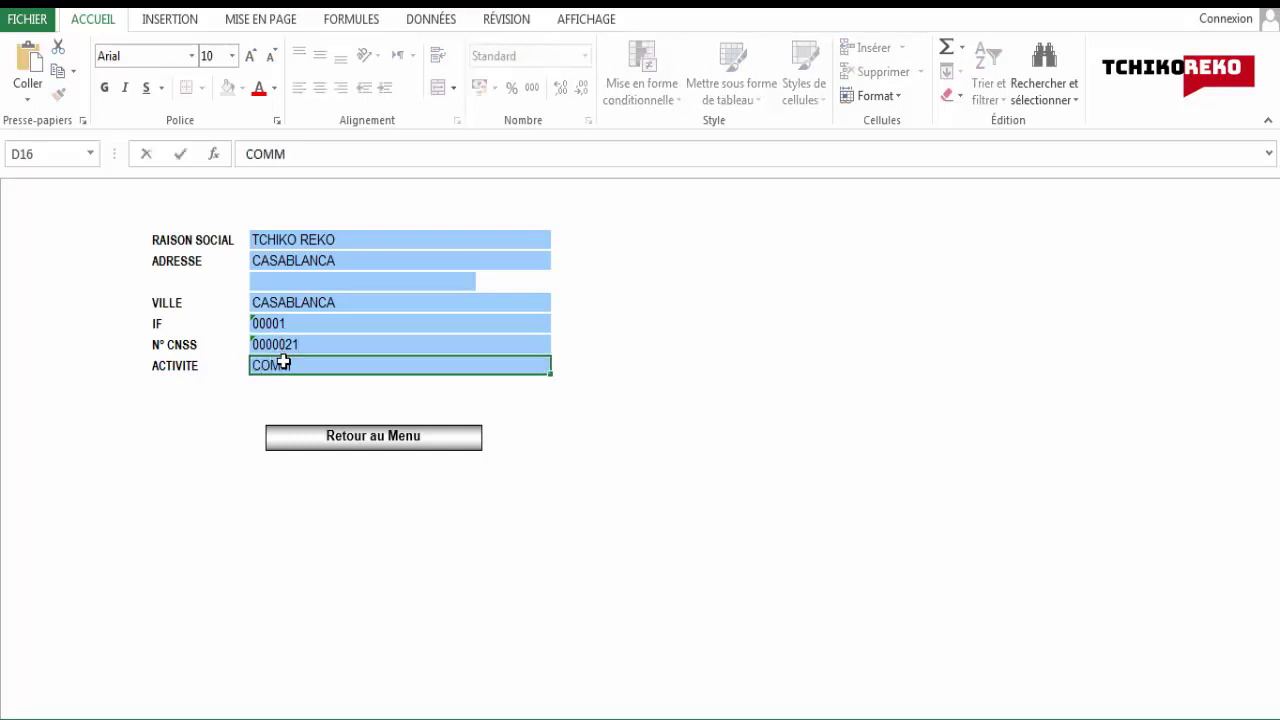
text(ERCIALE)
click(733, 416)
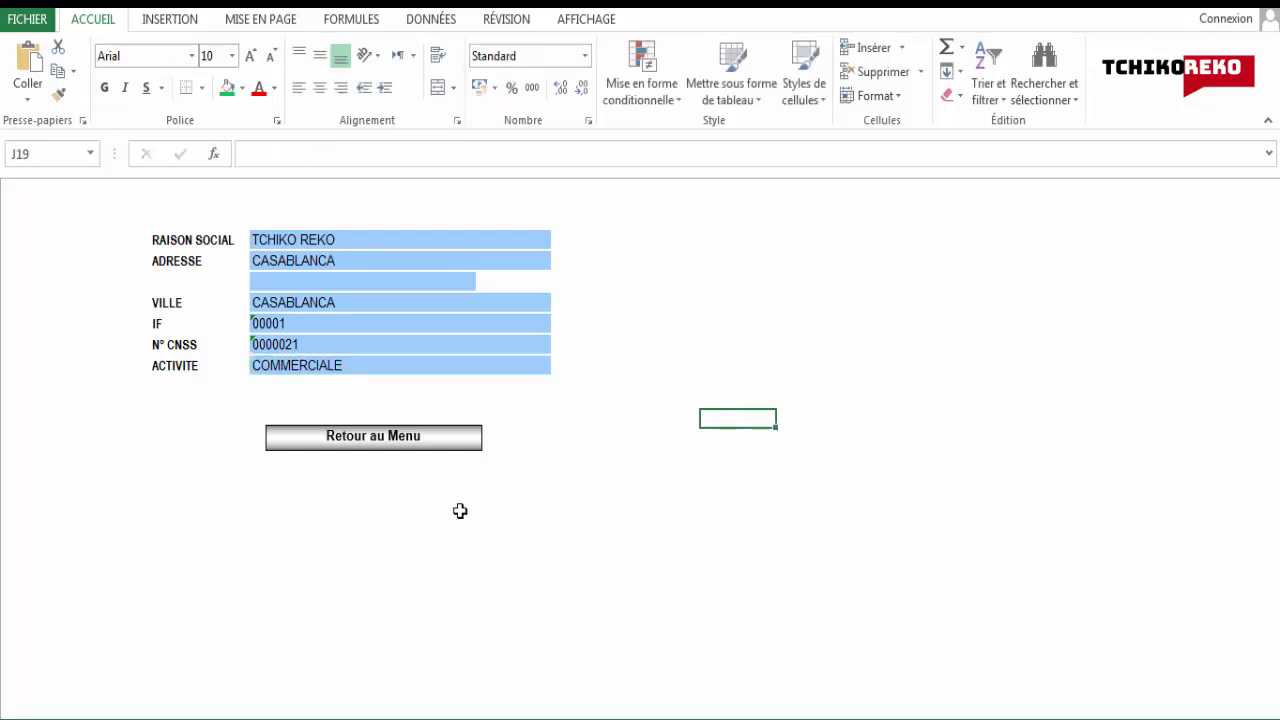
click(393, 440)
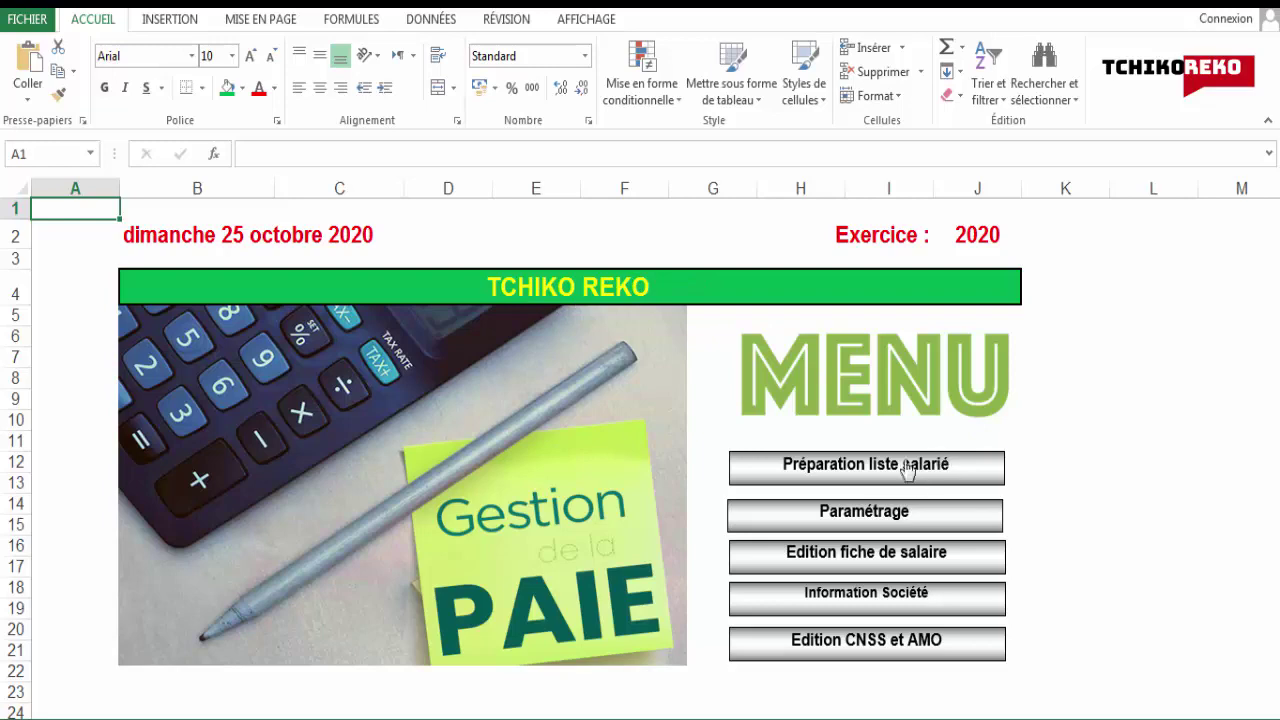
Open the 'Préparation liste salarié' sheet and enter 1 as the first Mle in A9
click(873, 468)
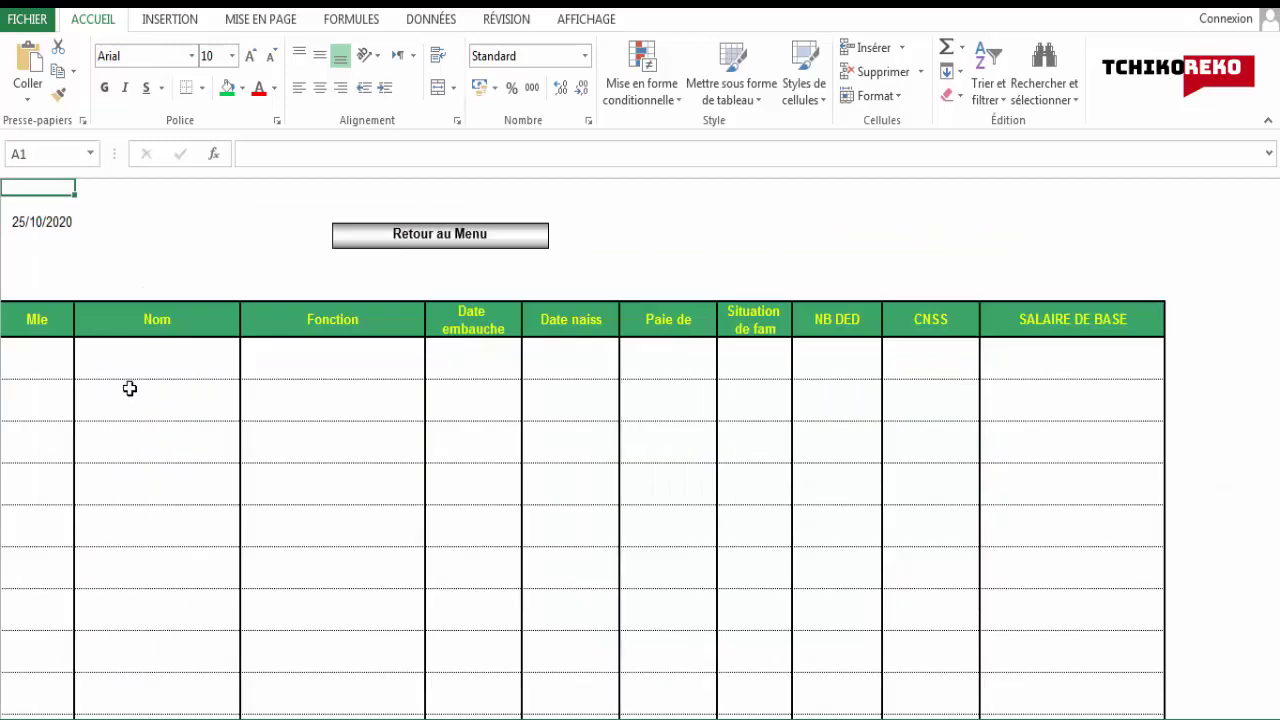
click(46, 373)
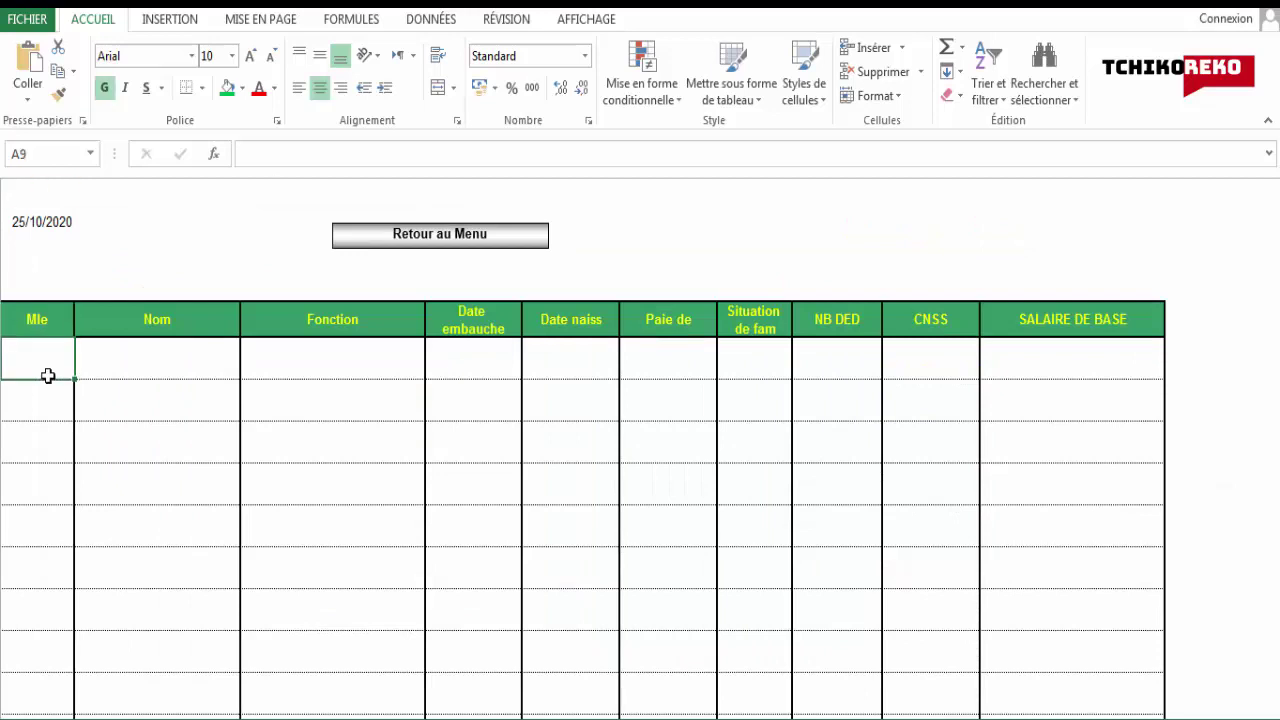
text(1)
key(Return)
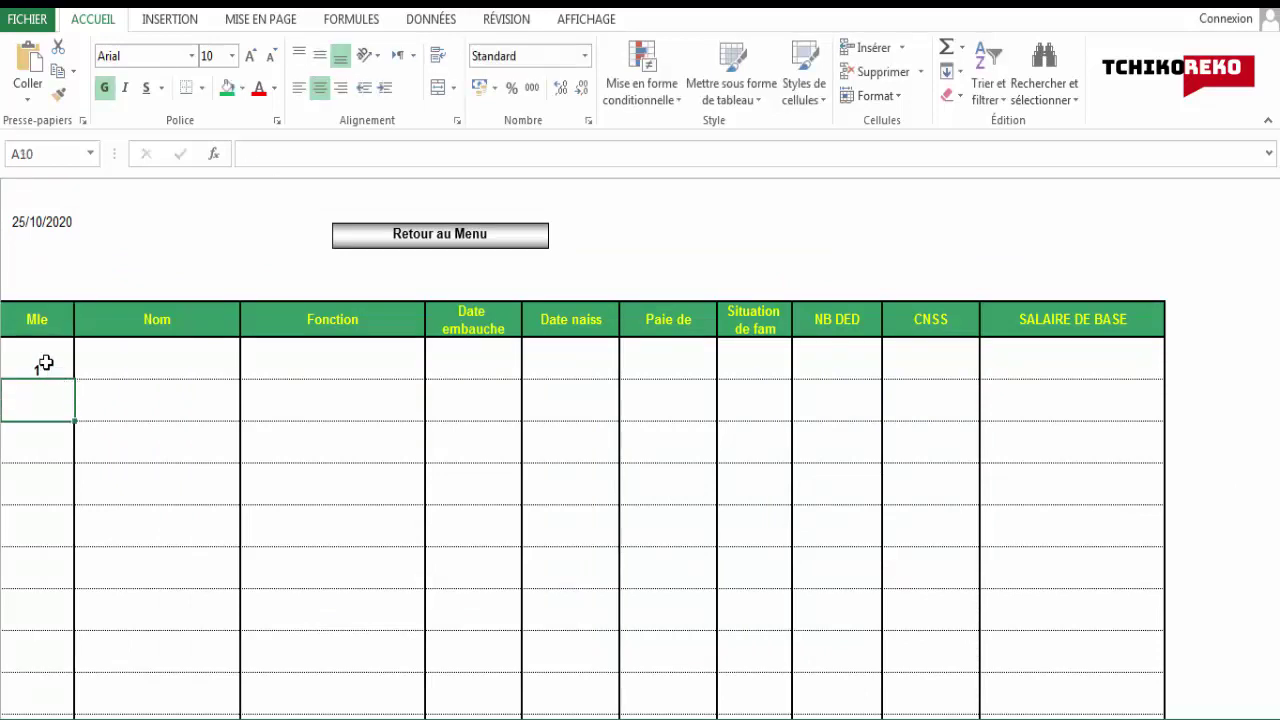
click(49, 366)
mouse_move(74, 379)
mouse_down()
mouse_move(73, 425)
mouse_move(63, 371)
mouse_up()
Put =A9+1 in A10 and fill it down the Mle column
click(50, 402)
text(=)
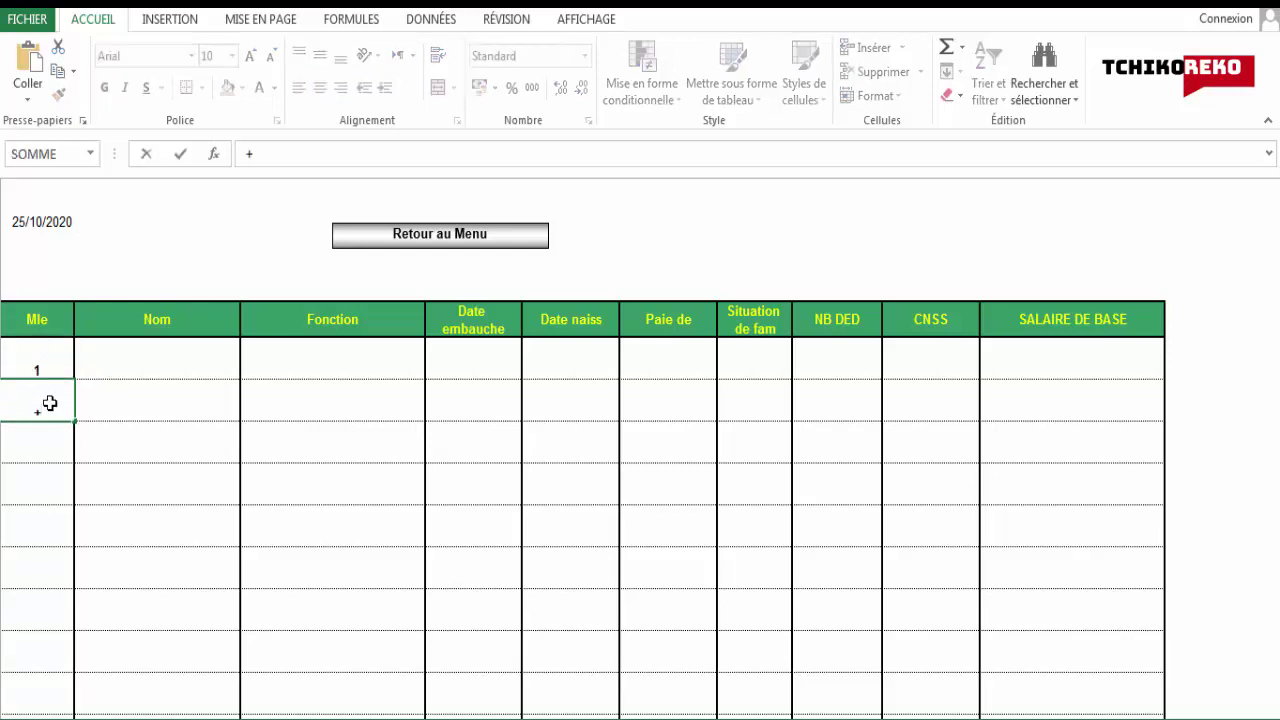
click(42, 369)
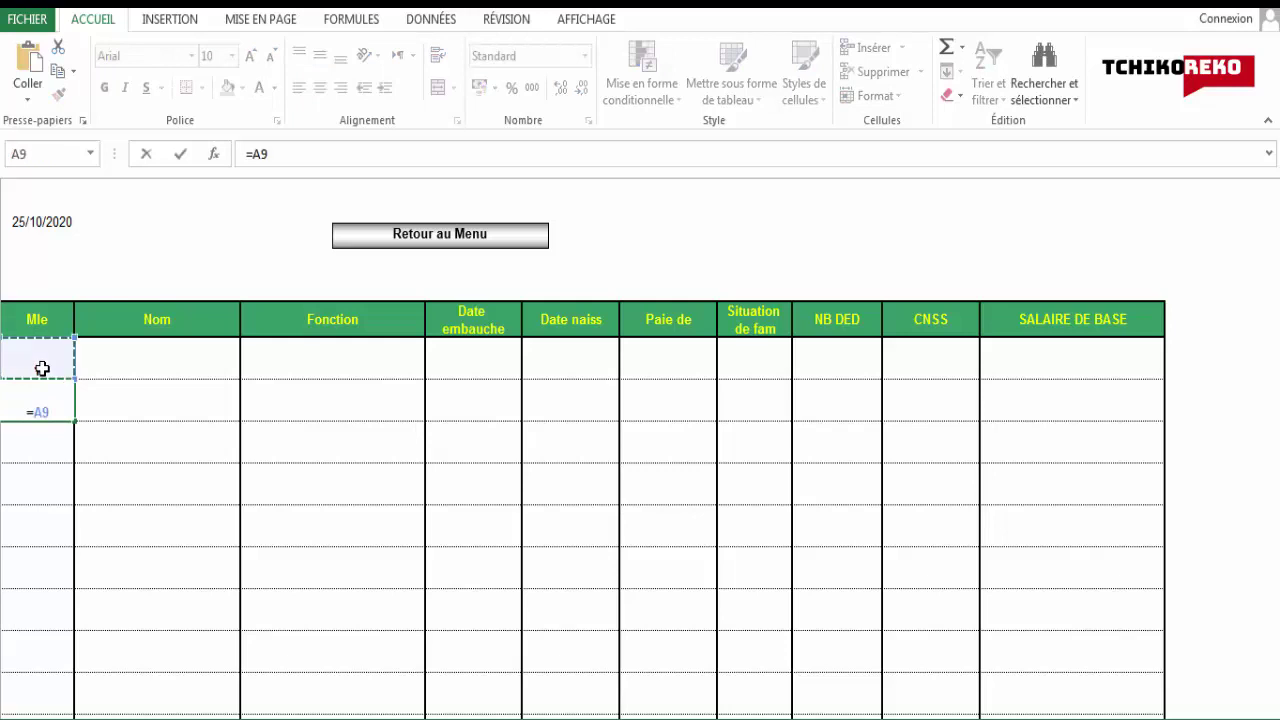
text(+1)
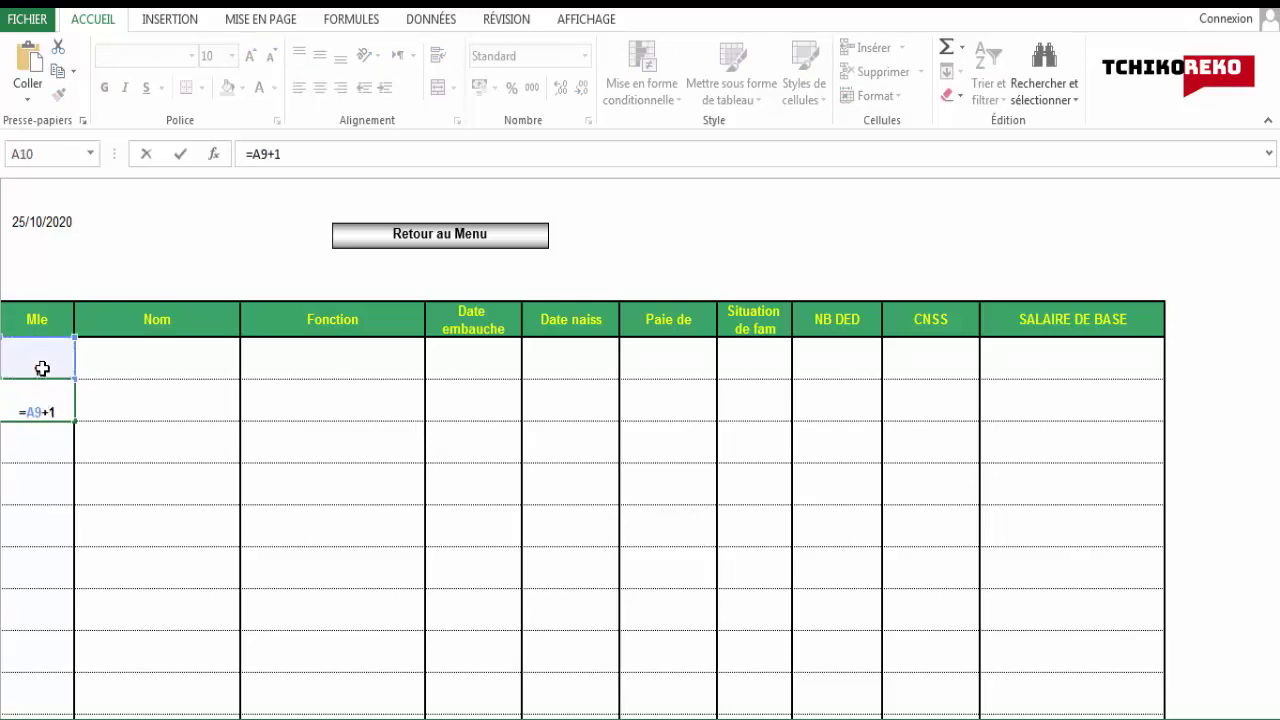
key(Return)
click(53, 406)
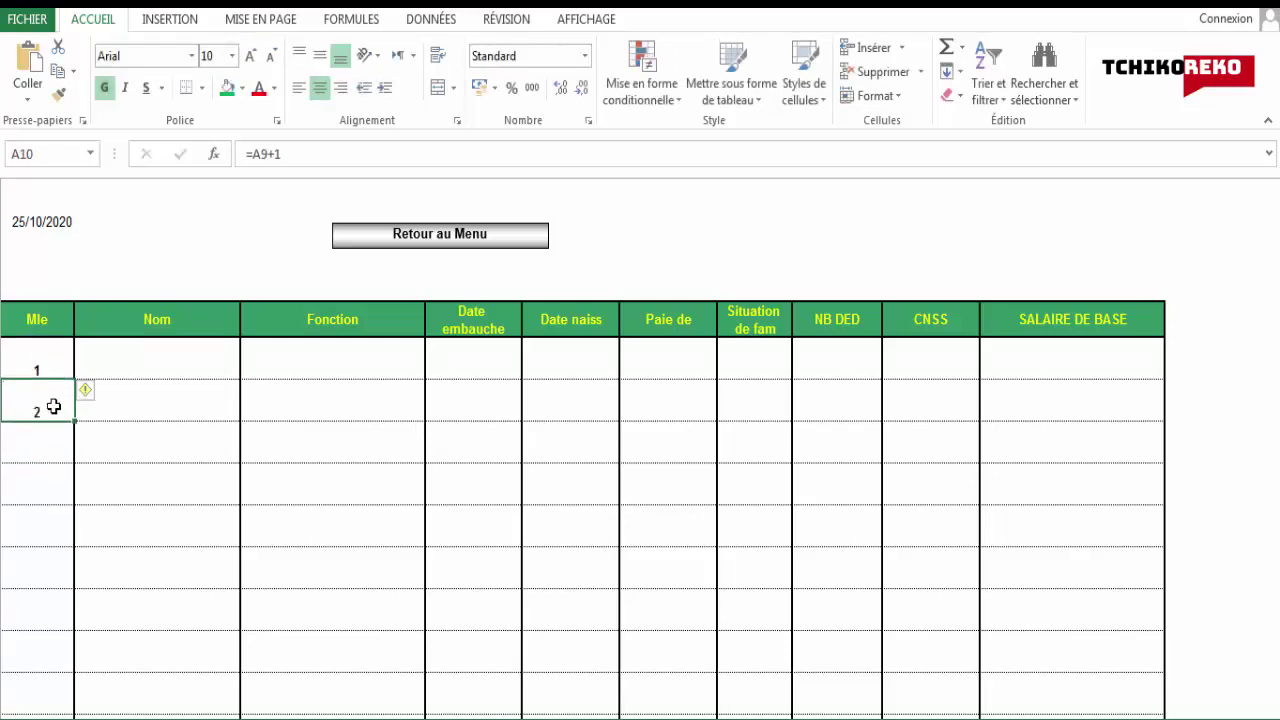
mouse_move(73, 423)
mouse_down()
mouse_move(69, 690)
mouse_move(57, 665)
mouse_up()
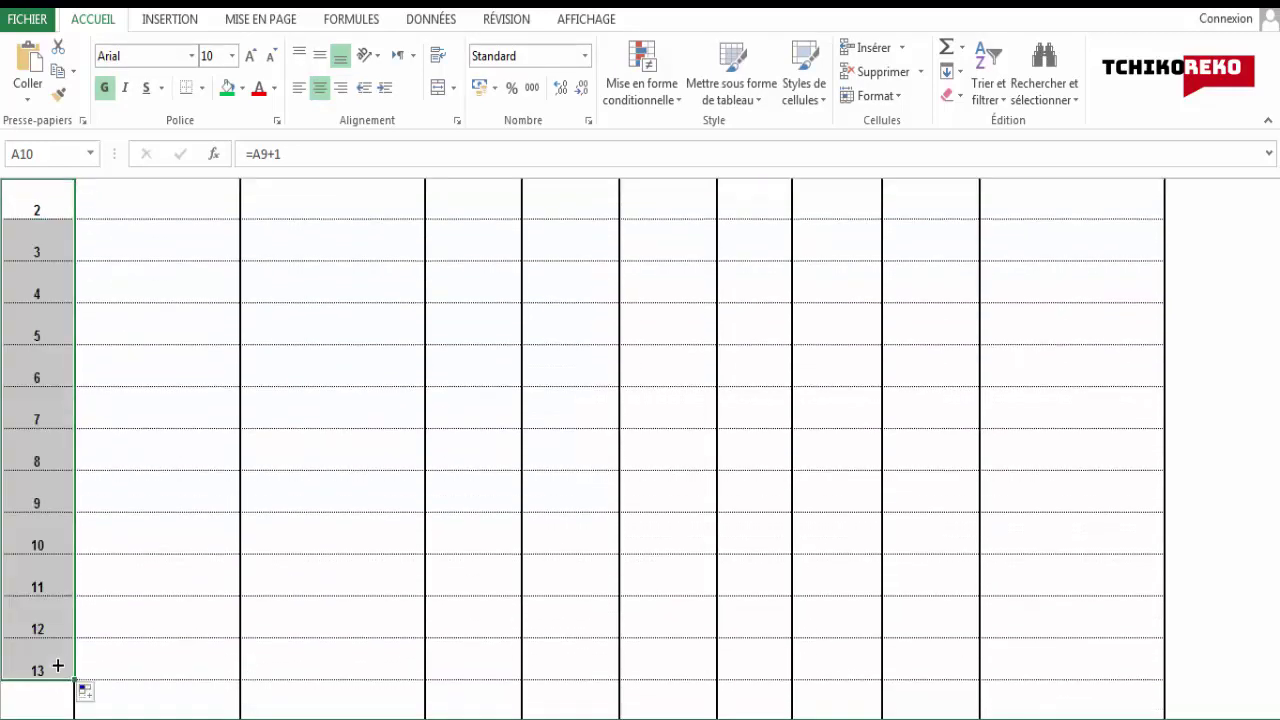
scroll(43, 494, up, 3)
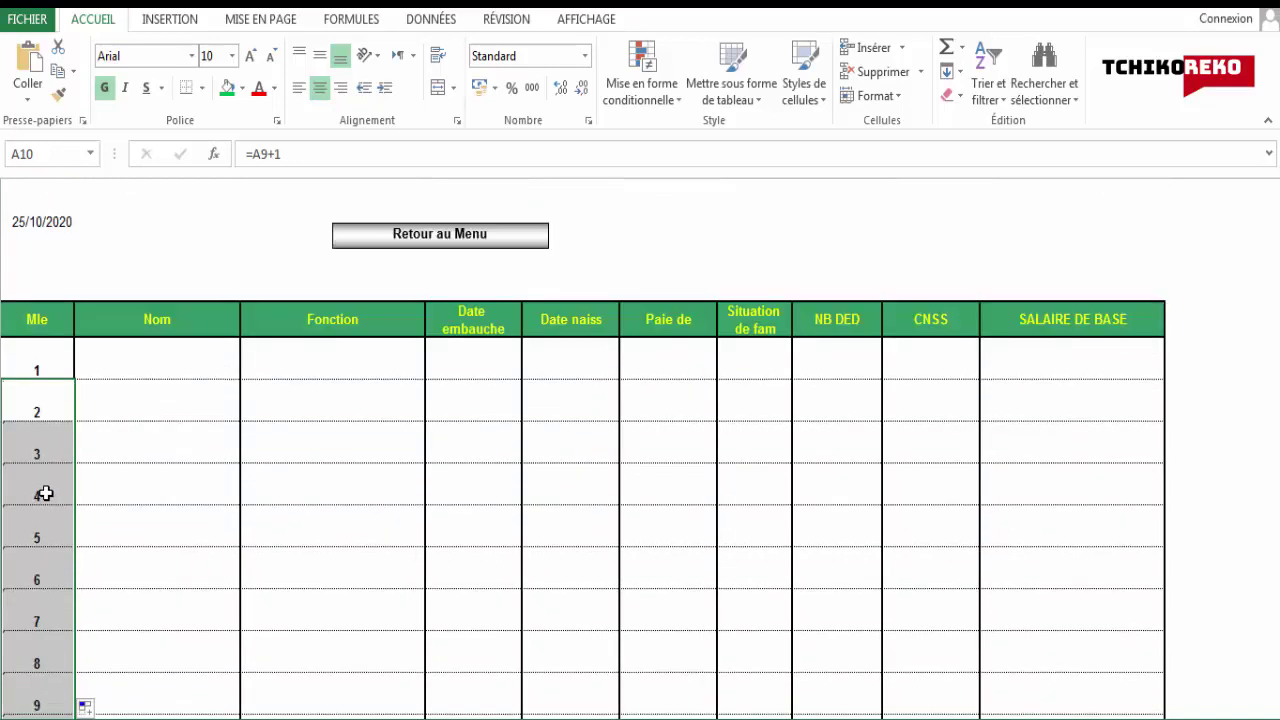
Enter the first three employees' names in Nom cells B9 to B11
click(165, 353)
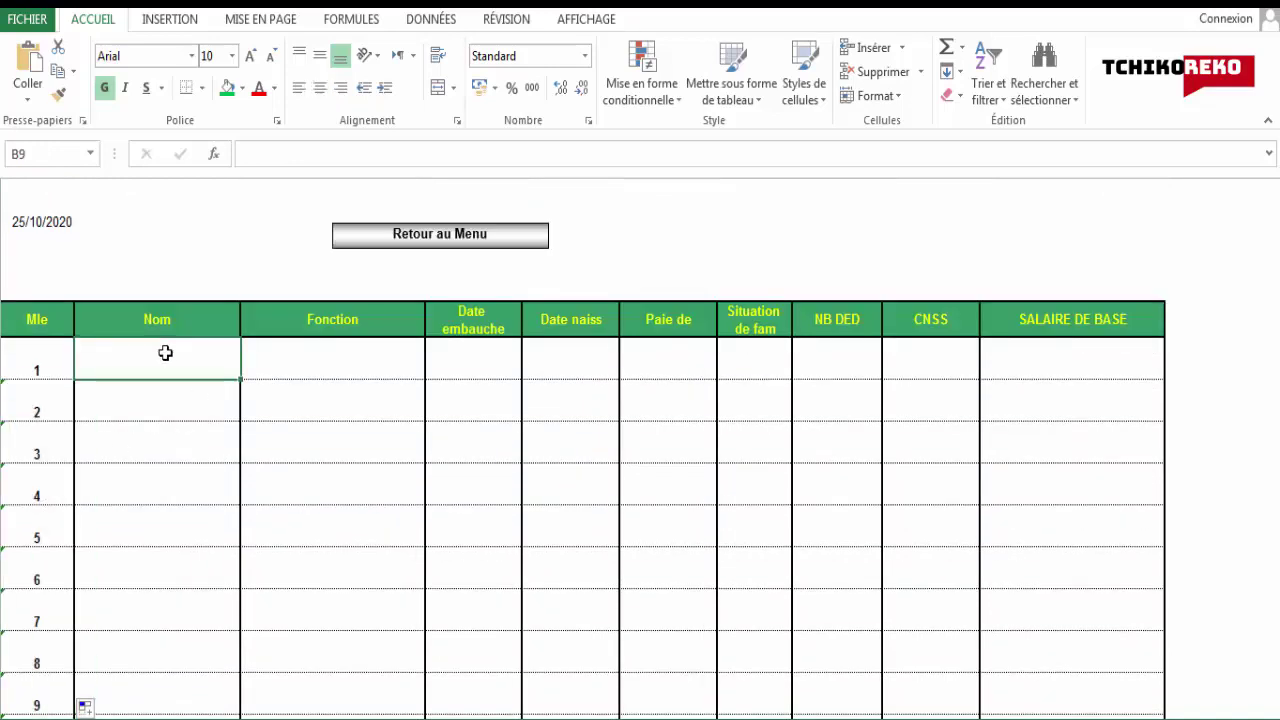
text(MOHA)
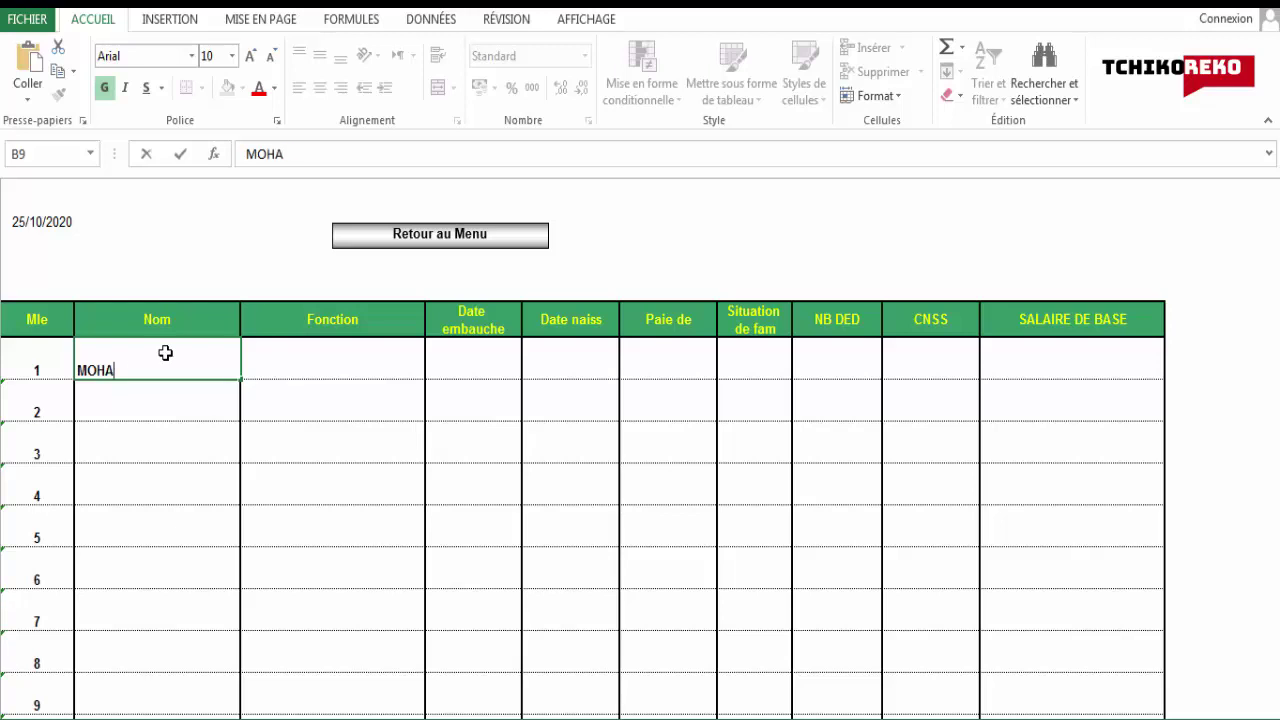
text(MED)
text( ED)
key(Return)
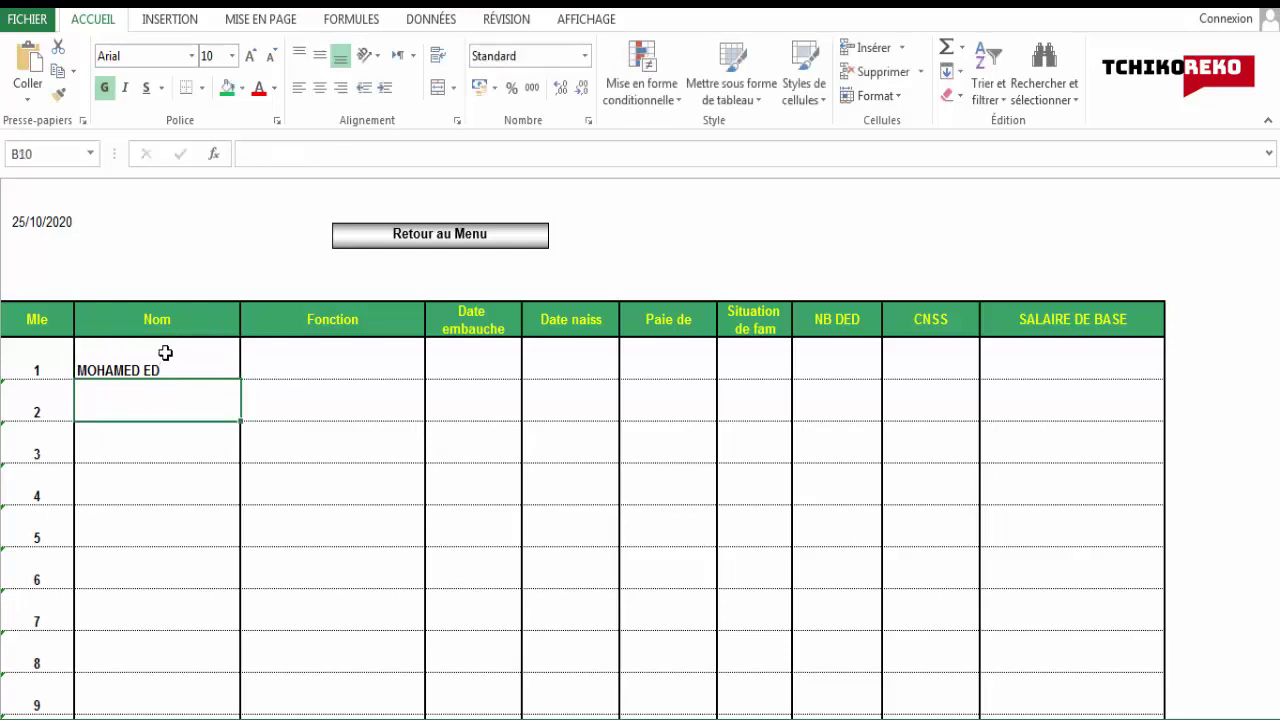
text(HA)
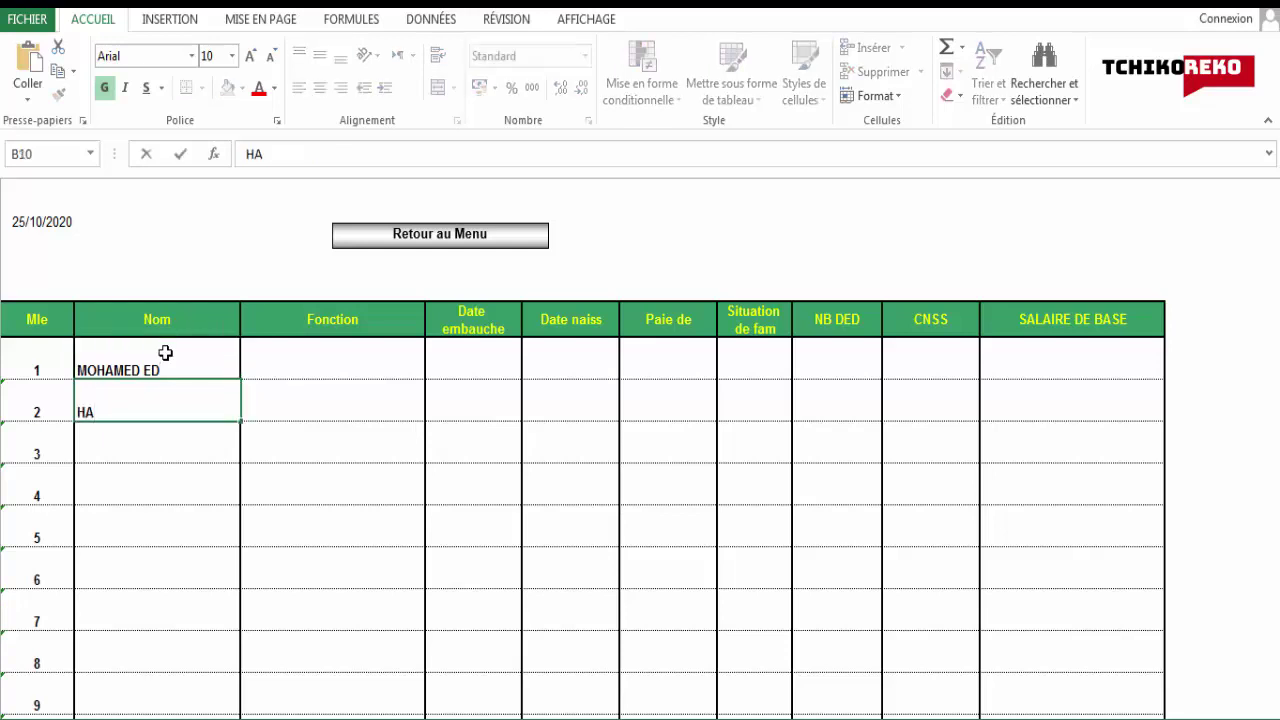
text(KIM)
text( ERD)
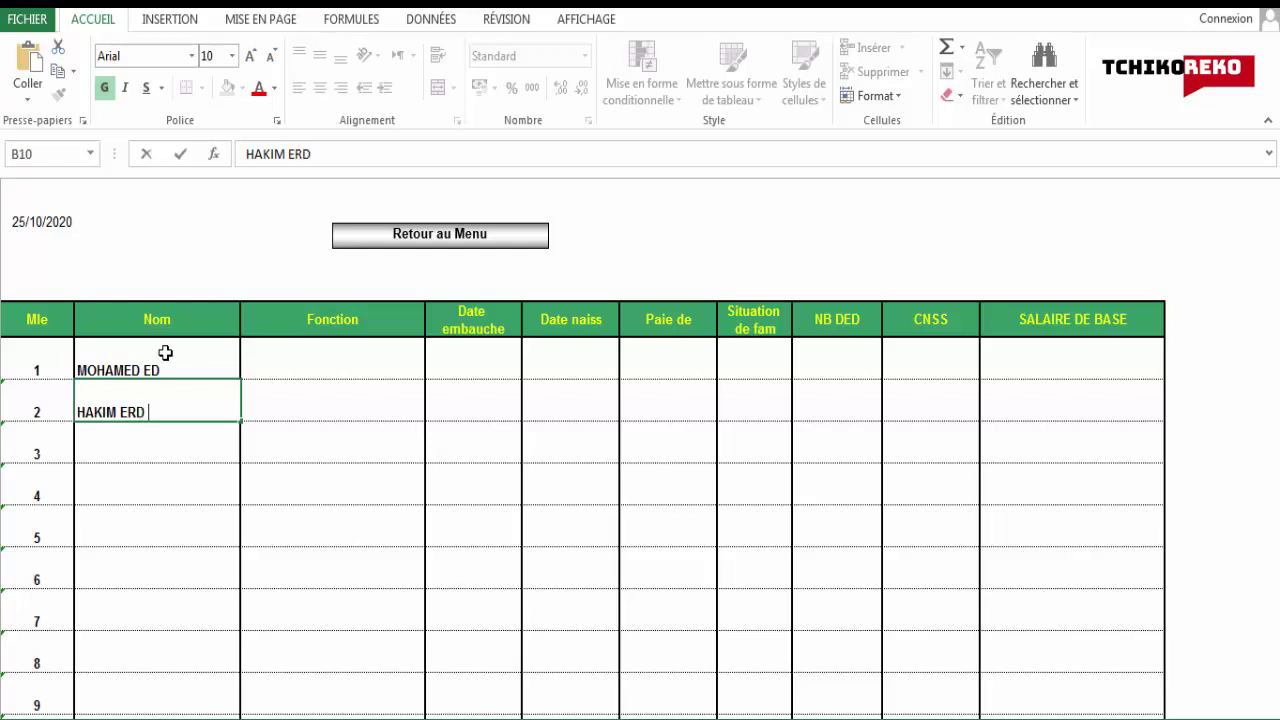
key(Return)
text(G)
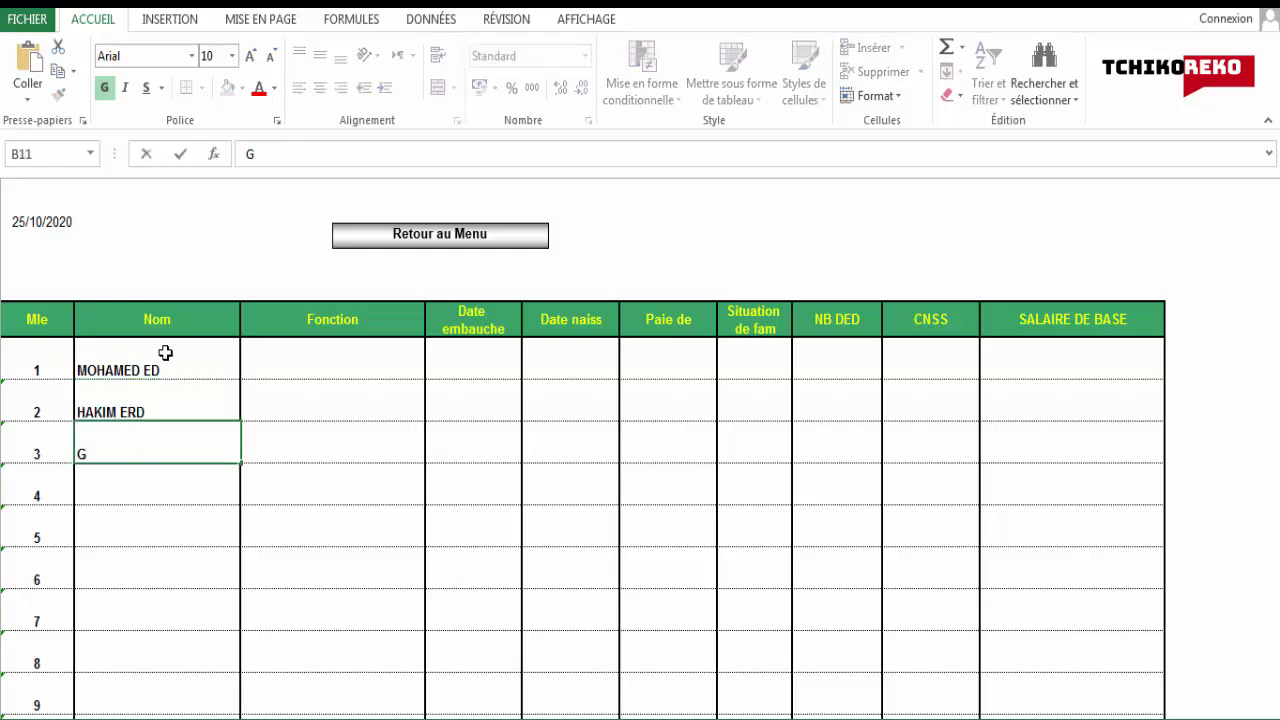
key(BackSpace)
text(FAI)
key(BackSpace)
text(TIMA )
text(SAD)
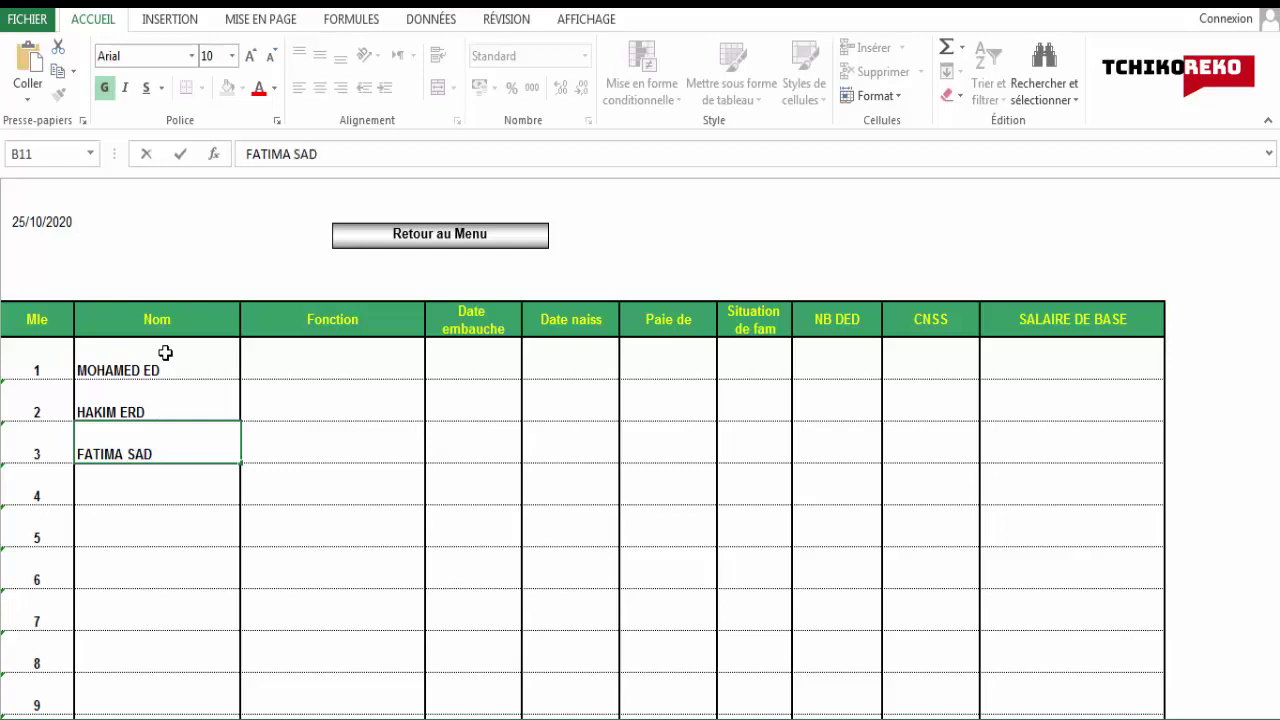
key(Return)
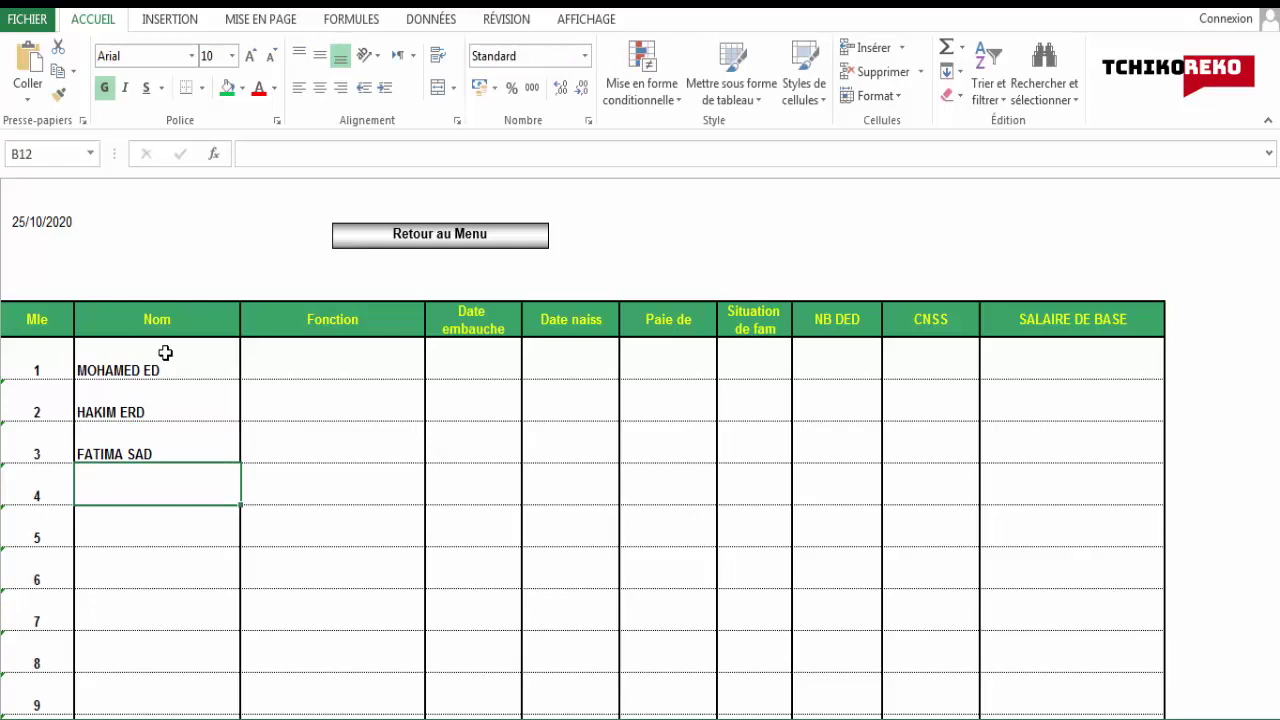
Enter the fourth and fifth employees' names in B12 and B13
text(K)
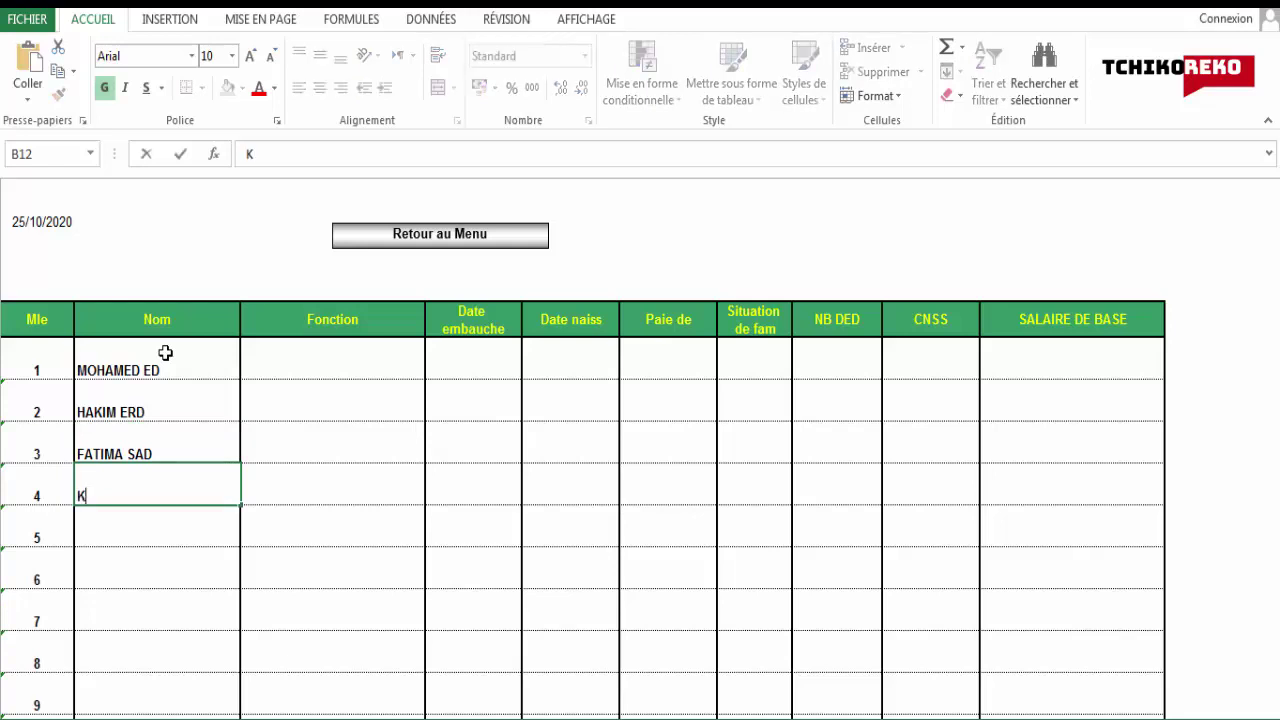
text(ARIM)
text( KADI)
key(Return)
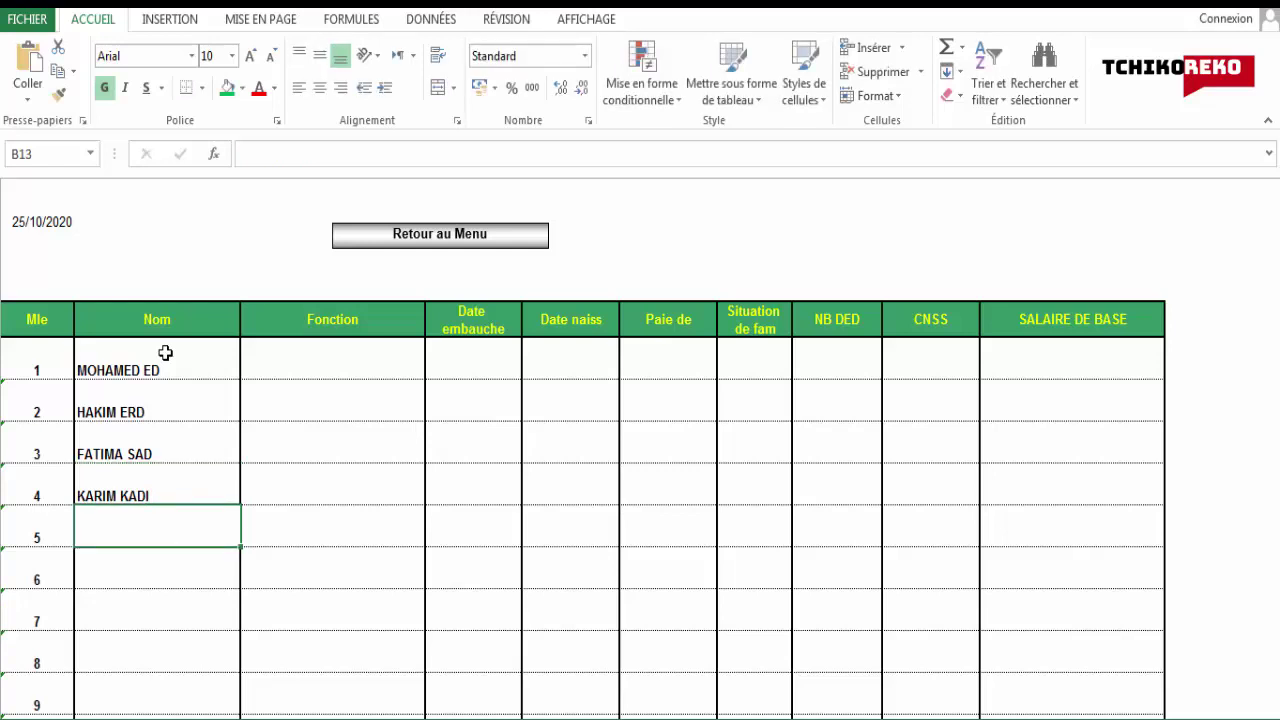
text(NOUR)
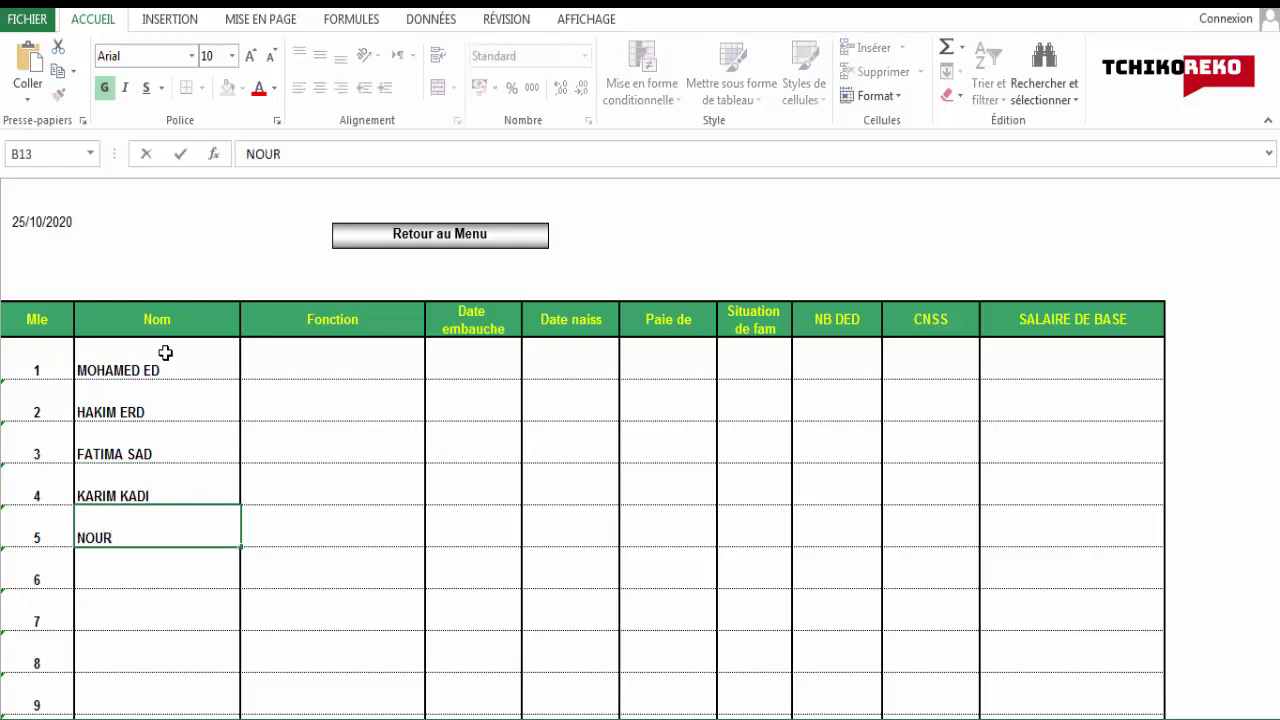
text(EDDIN)
text(ALI)
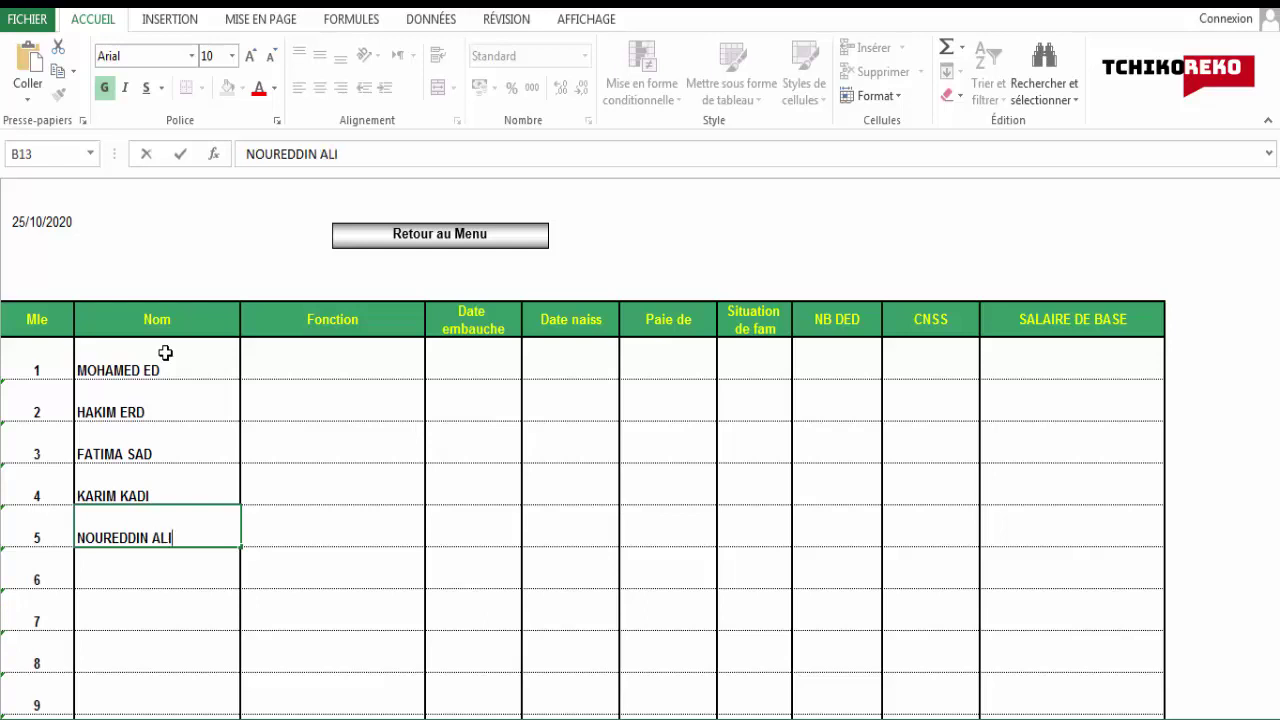
key(Tab)
key(Up)
key(Up)
key(Up)
key(Up)
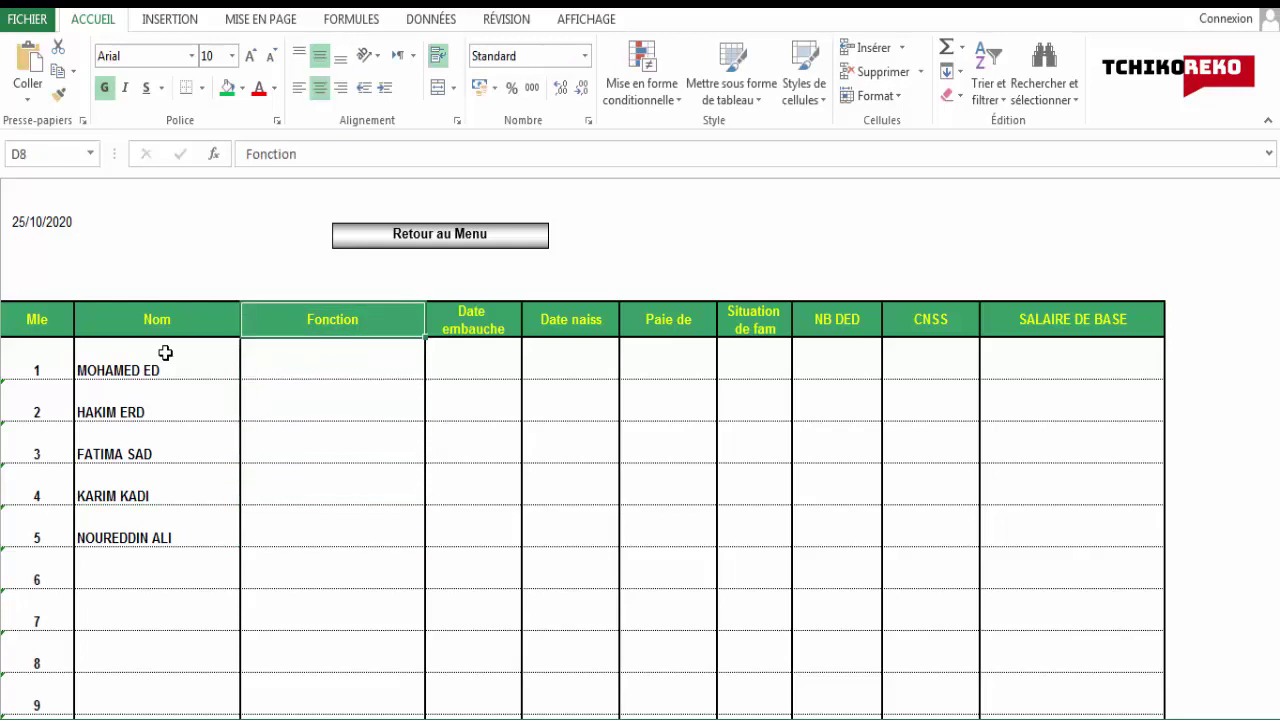
Enter job titles COMPTABLE and GESTIONNAIRE for the first two employees in the Fonction column
key(Down)
text(COMP)
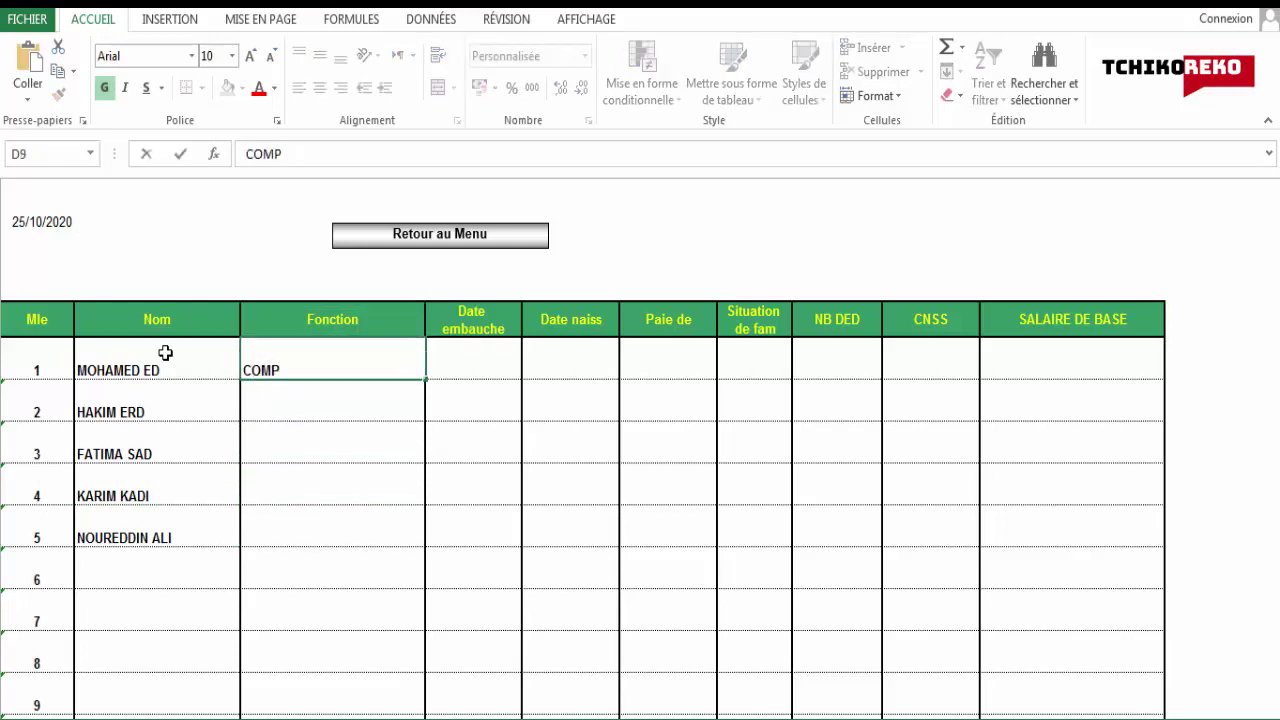
text(TABLE)
key(Return)
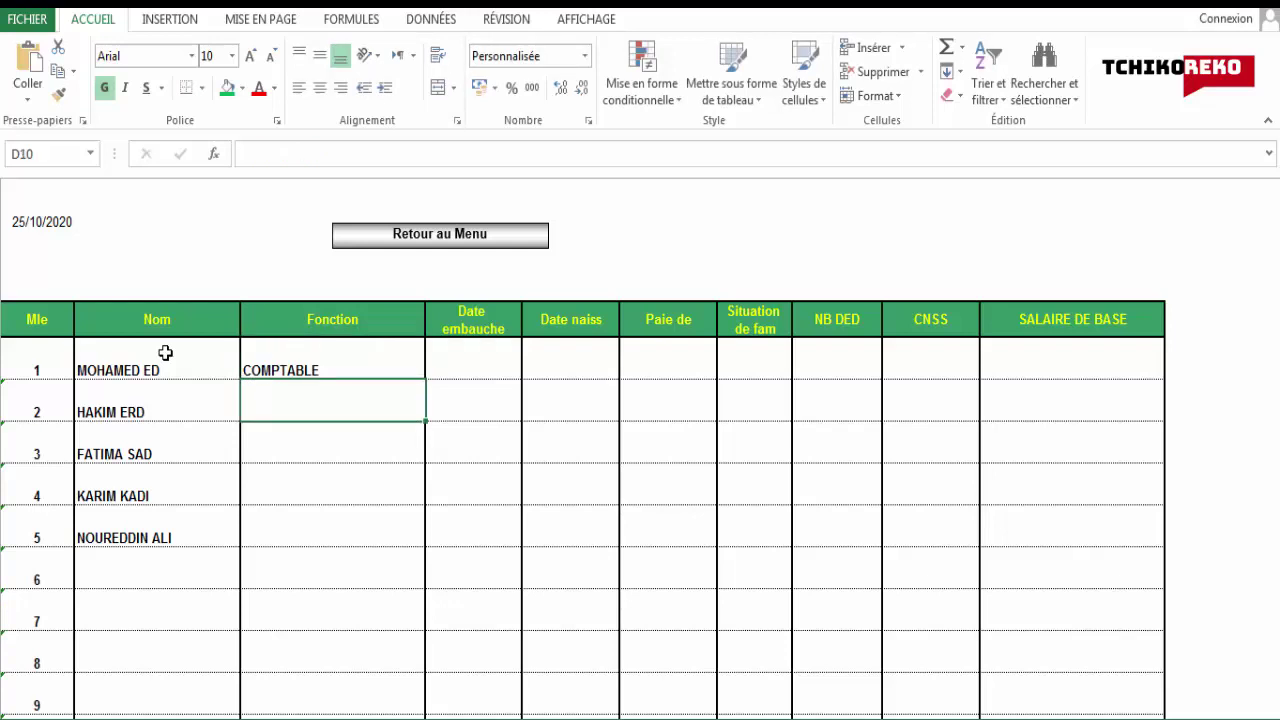
text(G)
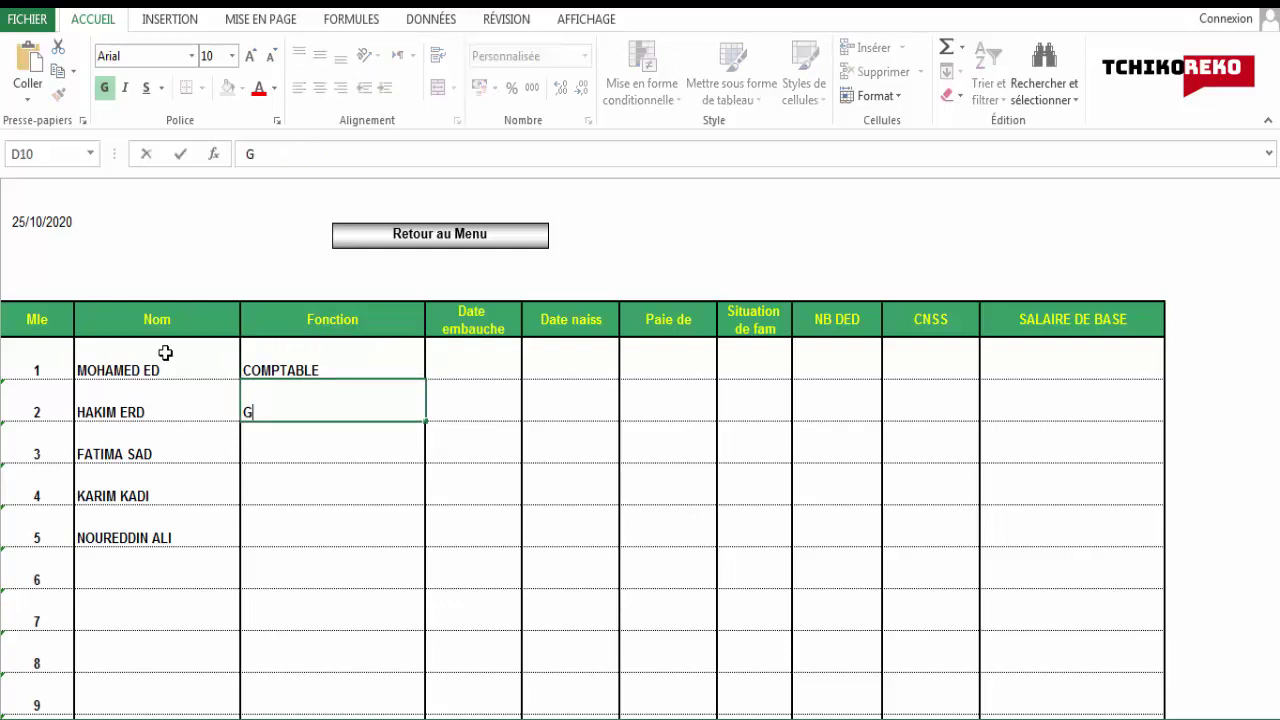
text(ER)
key(BackSpace)
text(STION)
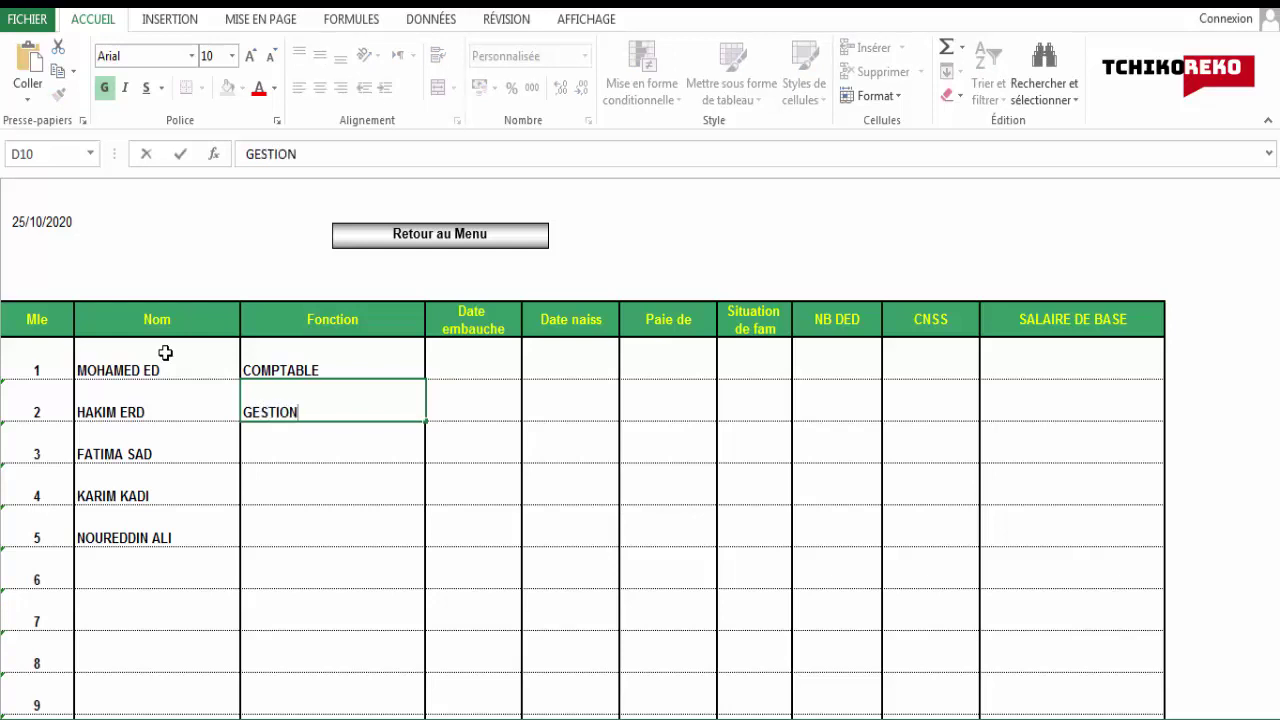
text(NAIRE)
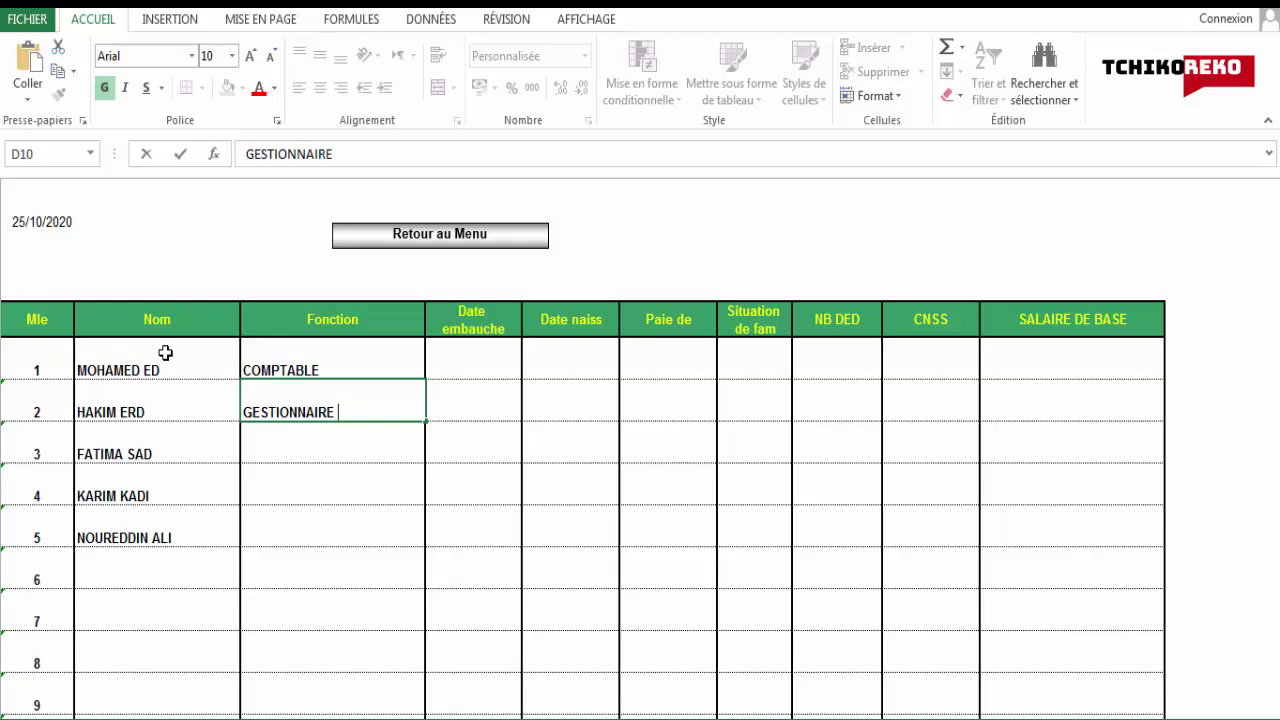
key(Return)
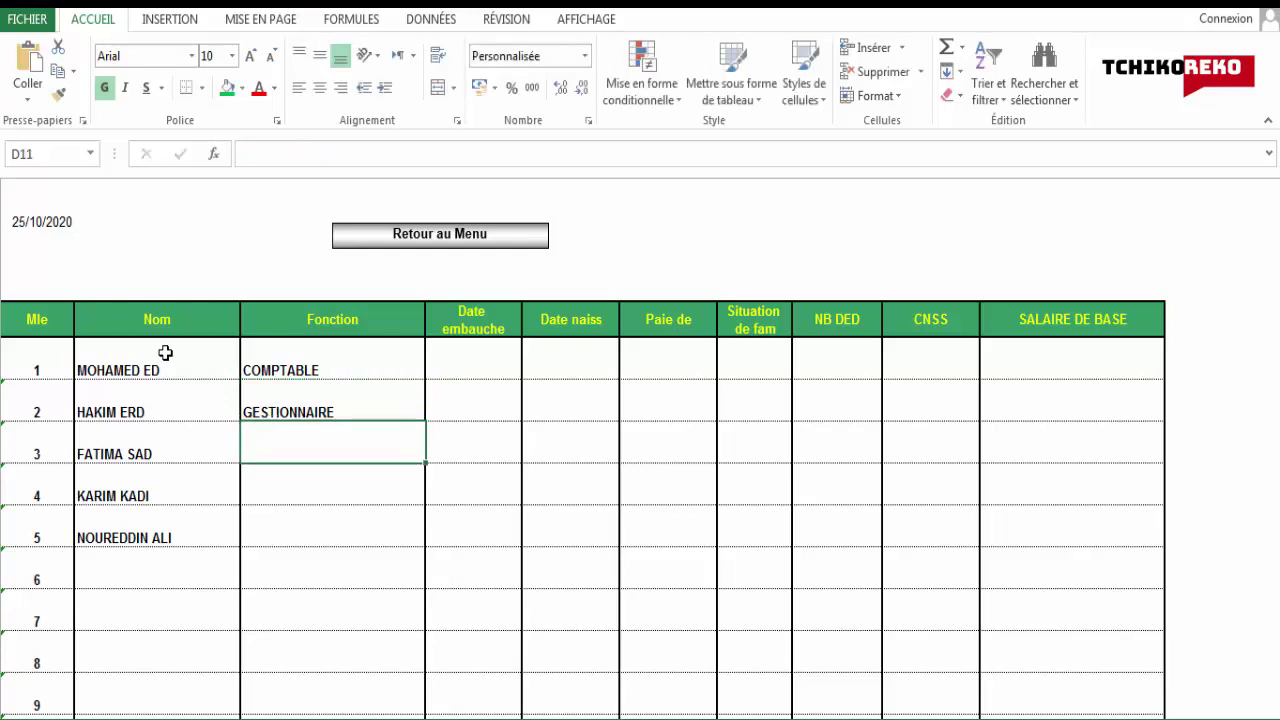
Enter job titles ASSISTANTE RH, ASSISTANTE ADMINISTRATIVE and SECURITE for employees 3 to 5
text(ASSIS)
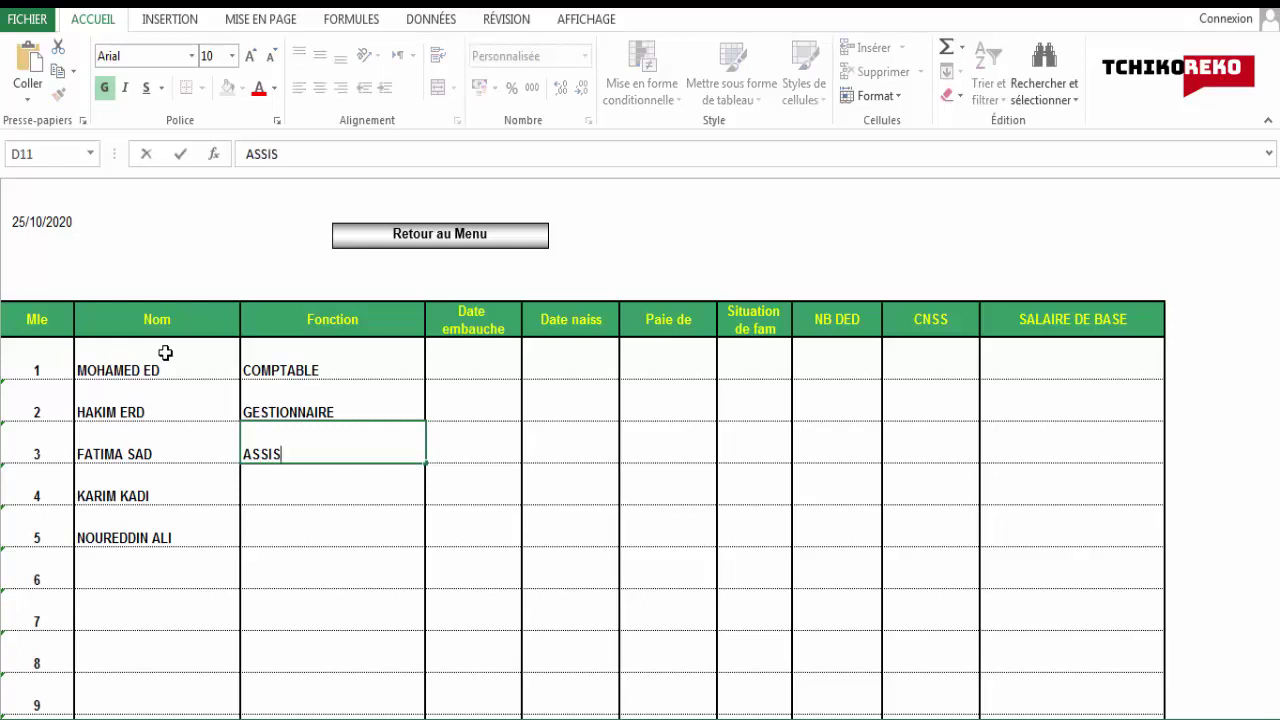
text(TANTE R)
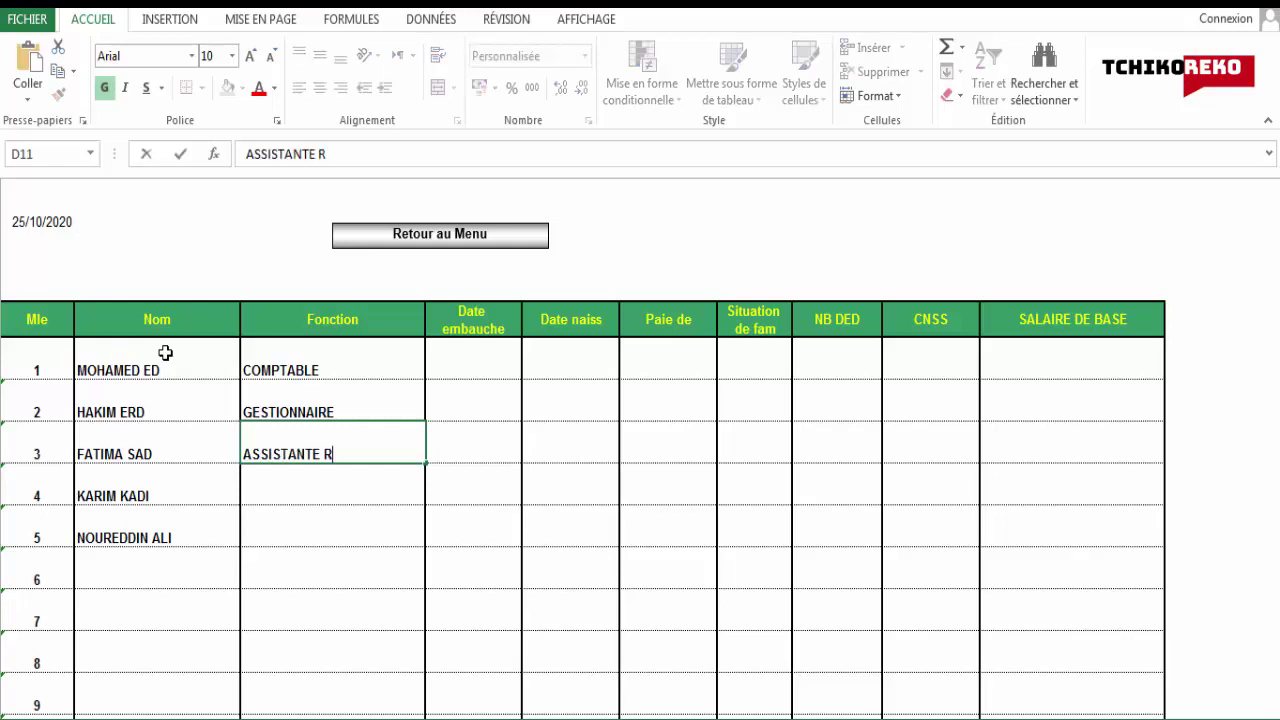
text(H)
key(Return)
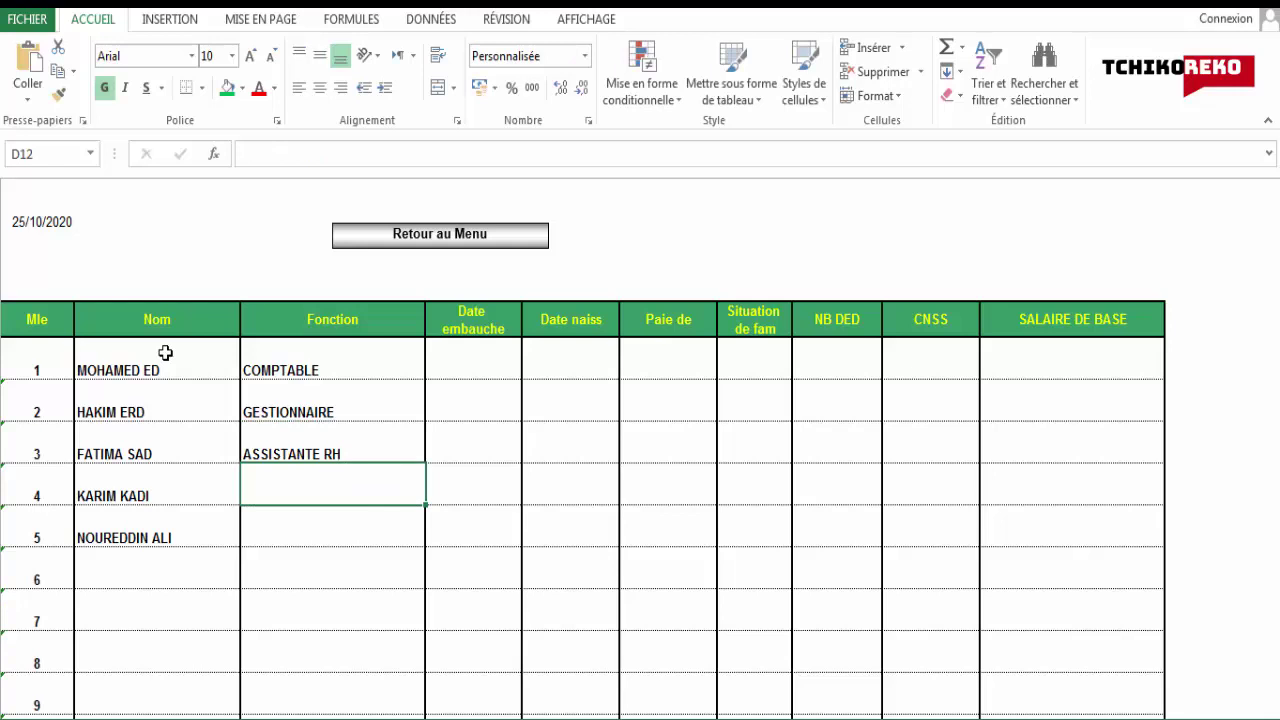
text(ASSI)
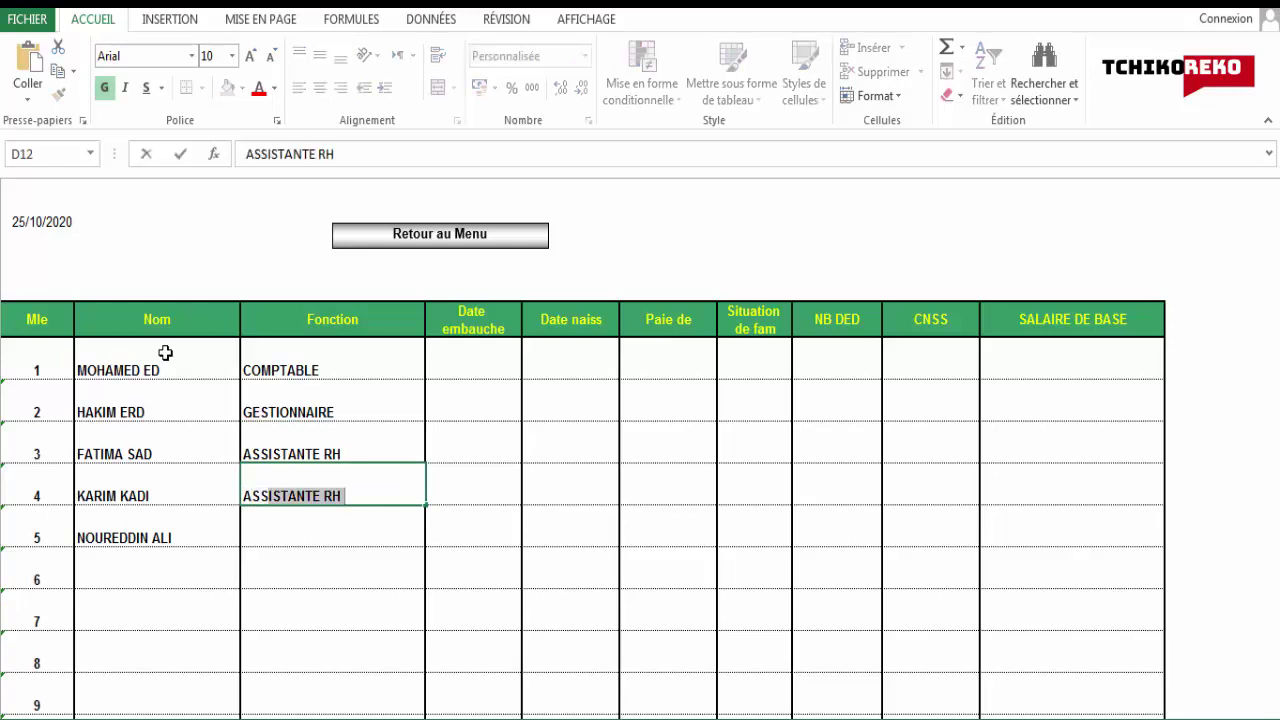
text(STANTE A)
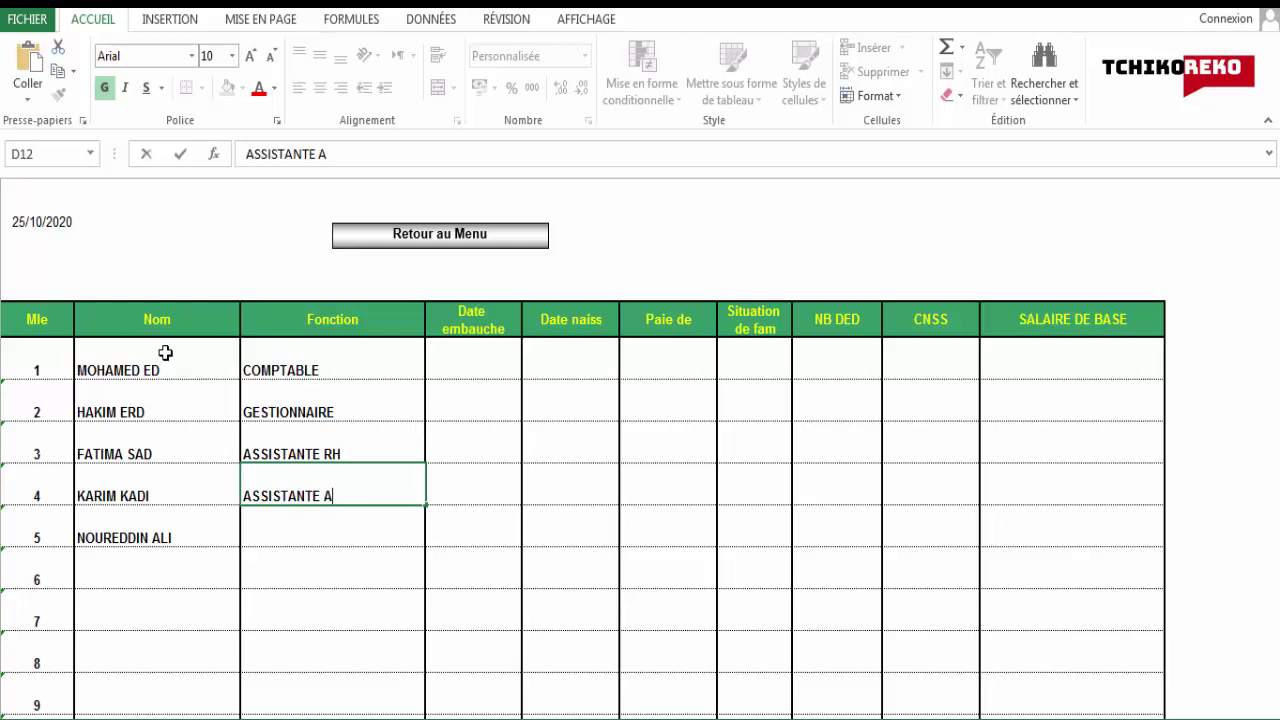
text(DMI)
text(NIS)
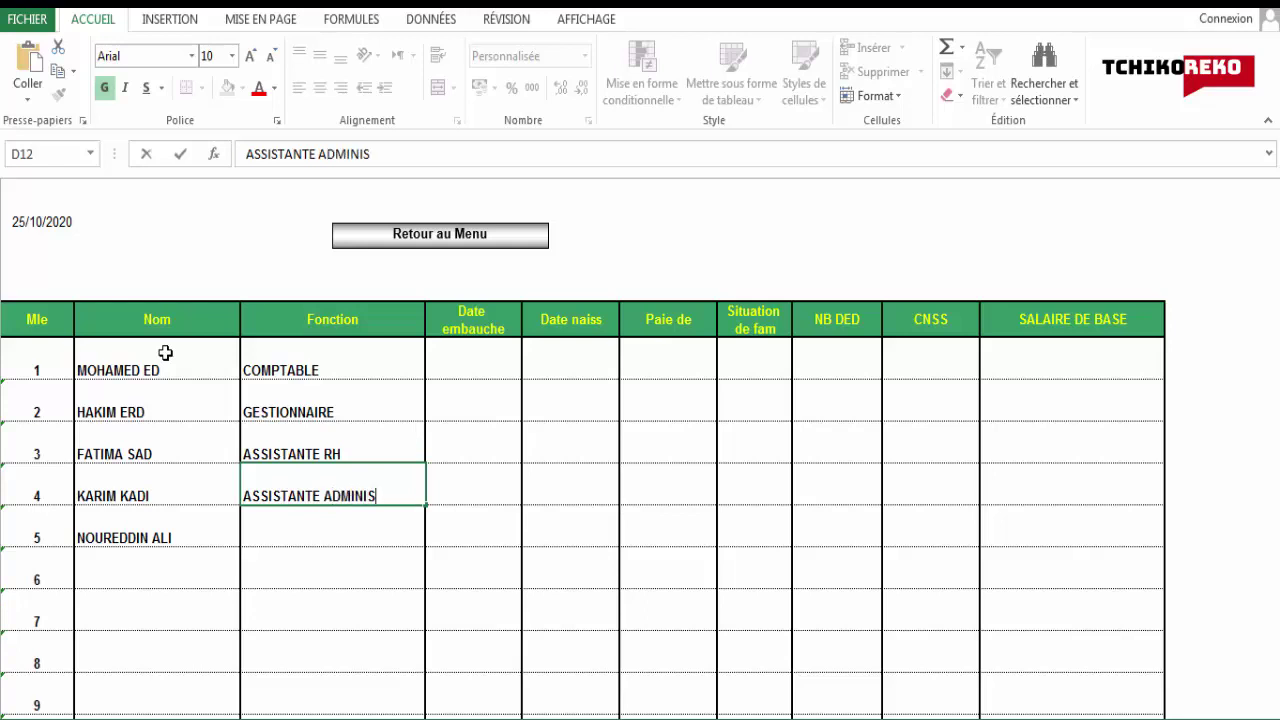
text(TRAT)
text(IV)
text(E)
key(Tab)
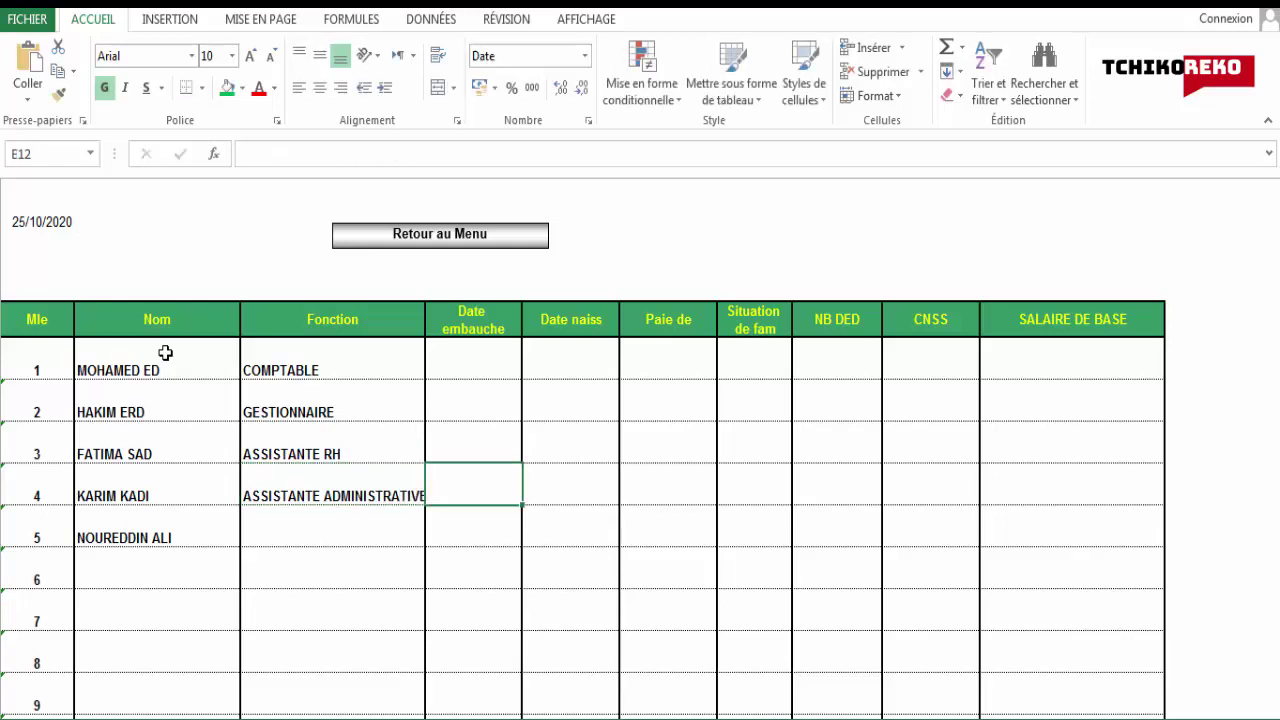
key(Left)
key(Down)
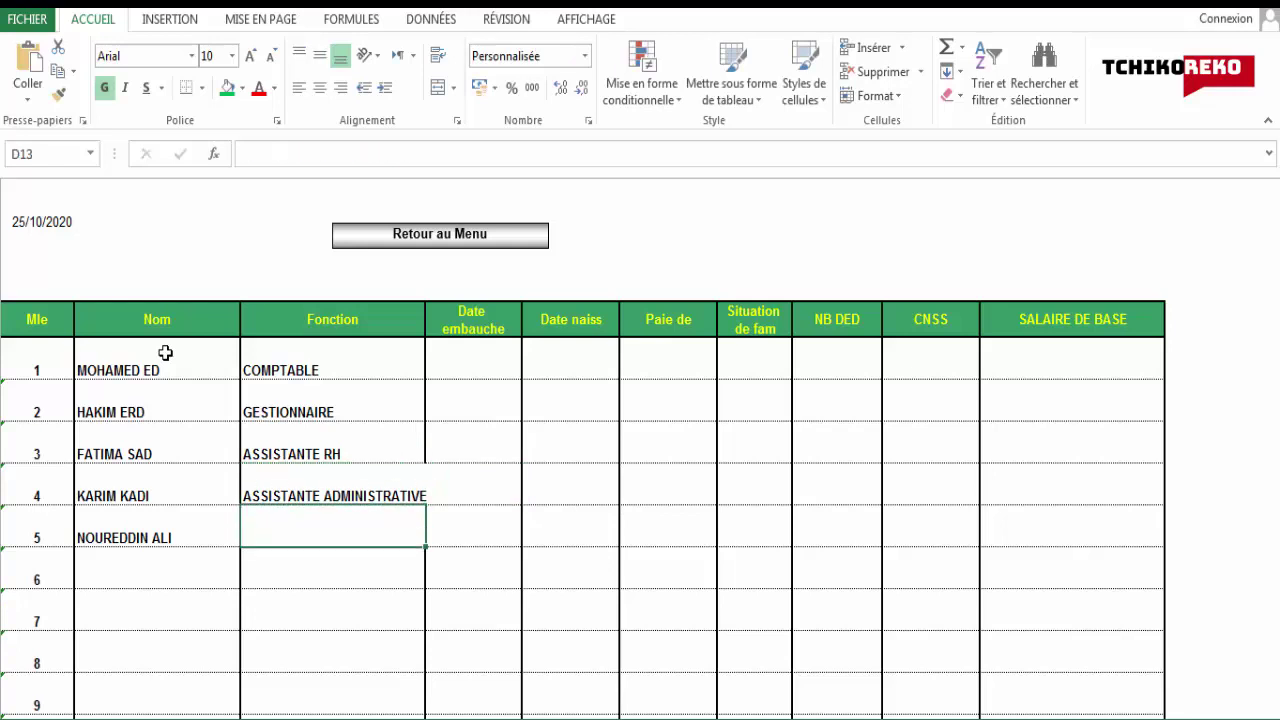
key(Up)
key(Down)
text(SE)
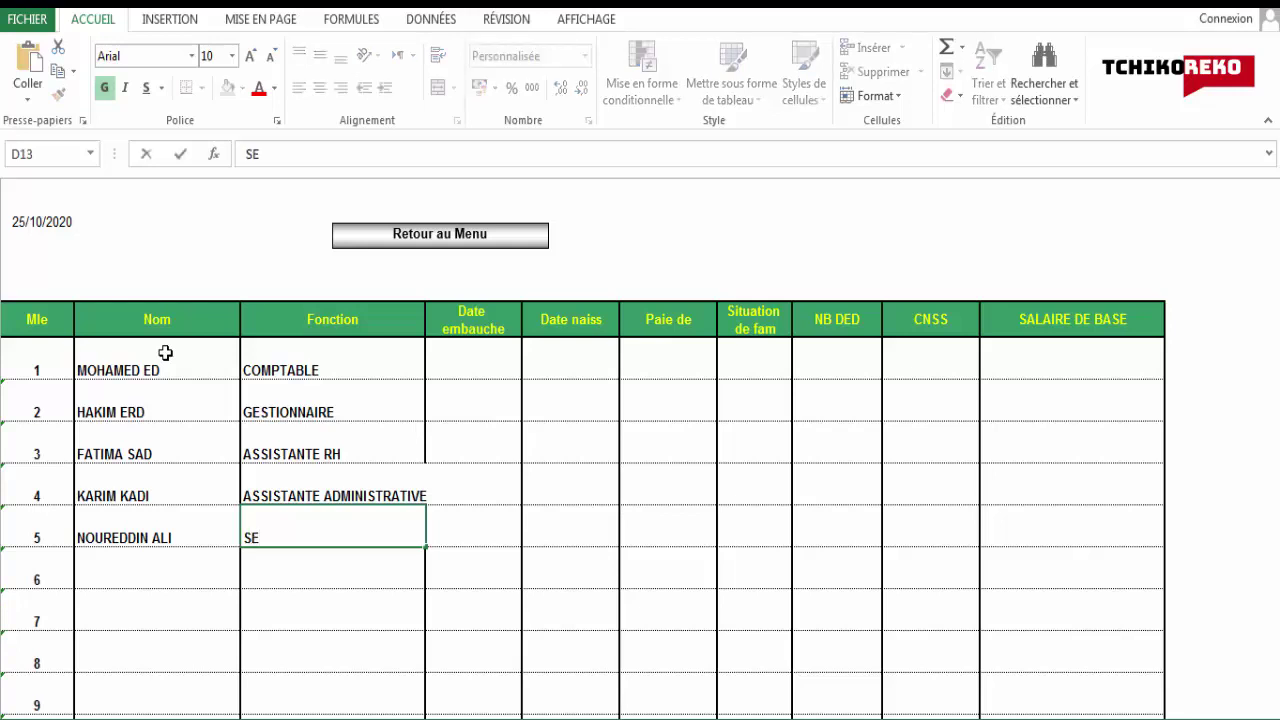
text(CURI)
text(TE)
key(Tab)
key(Up)
key(Up)
key(Up)
key(Up)
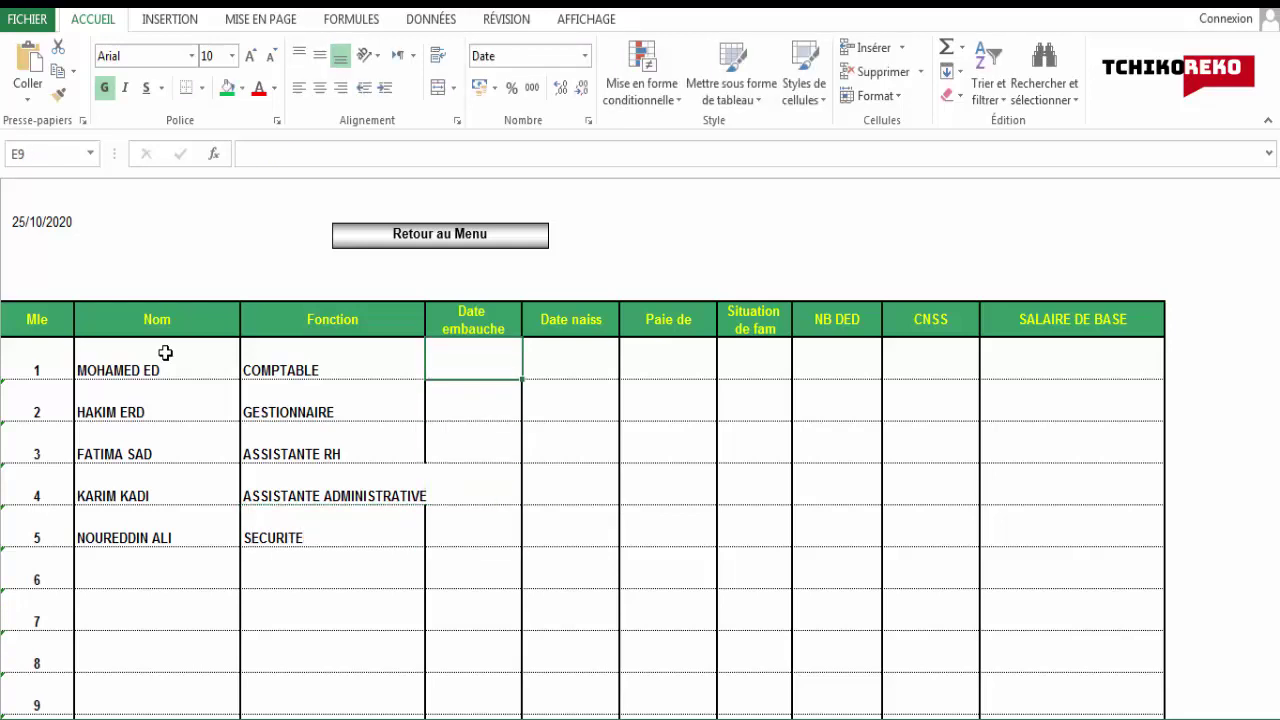
Enter hire dates 20/03/2000 and 01/05/2005 for the first two employees
text(20/)
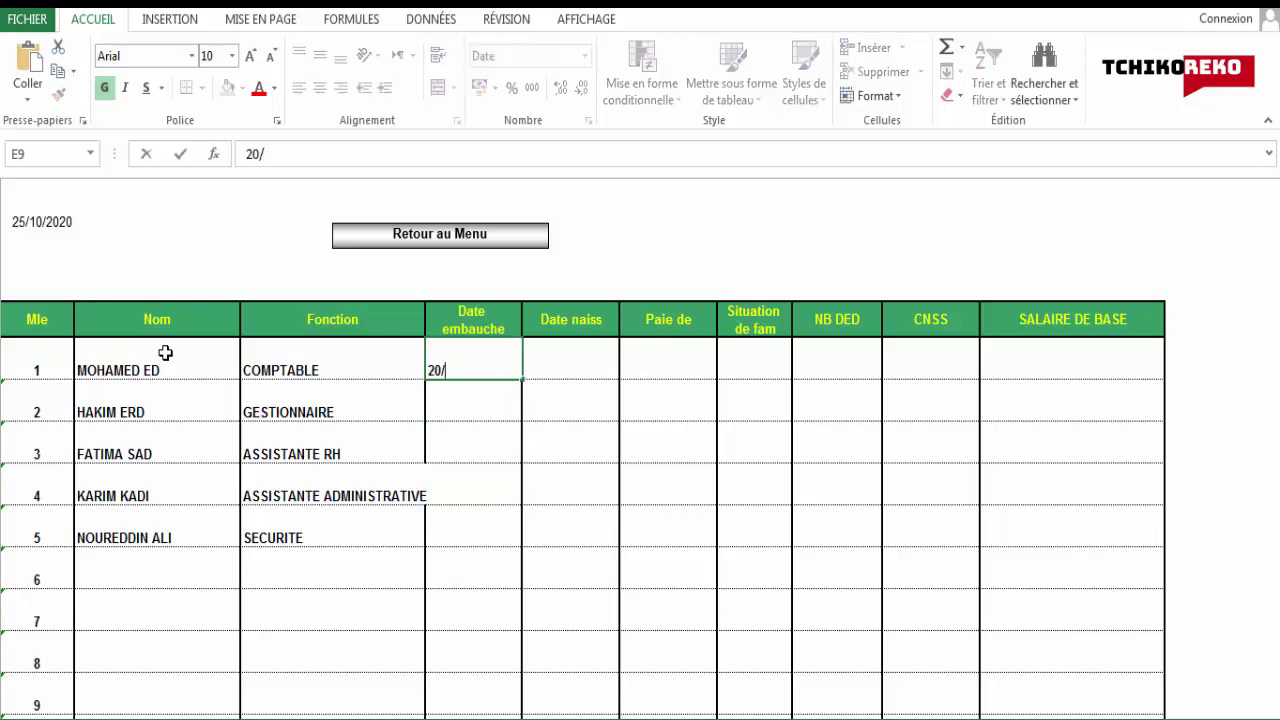
text(03/2)
text(000)
key(Return)
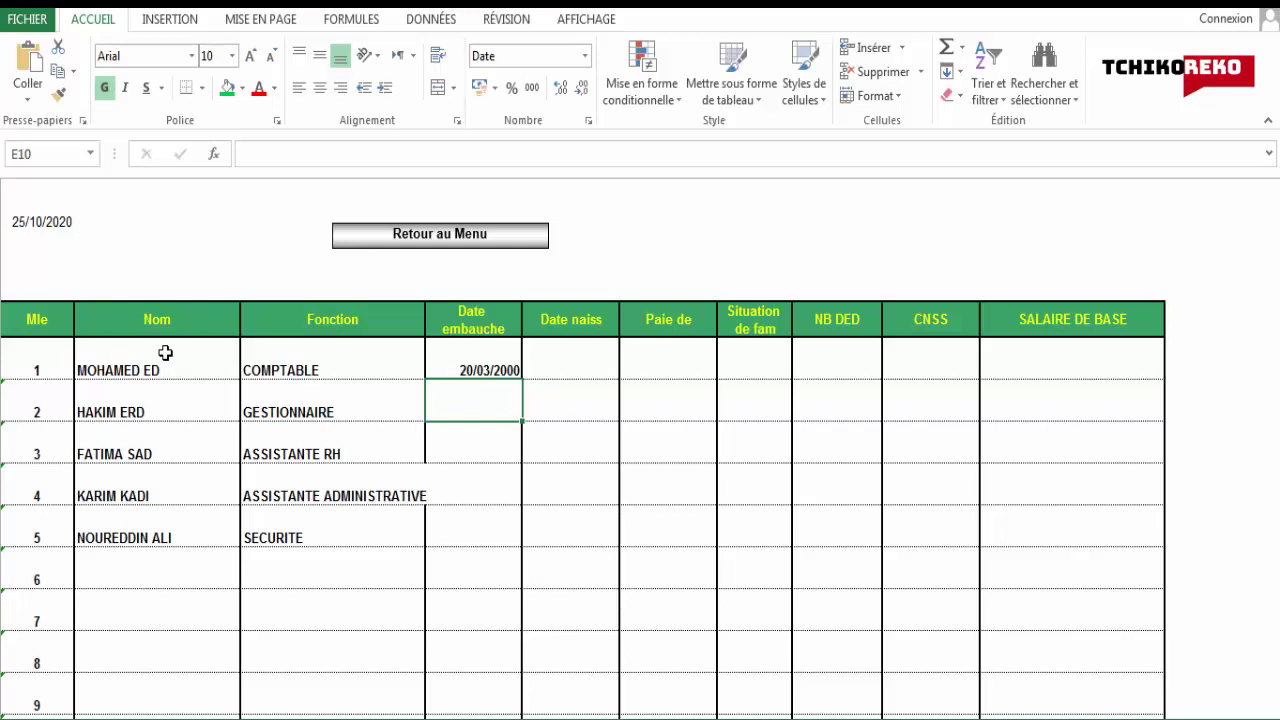
text(01/05/)
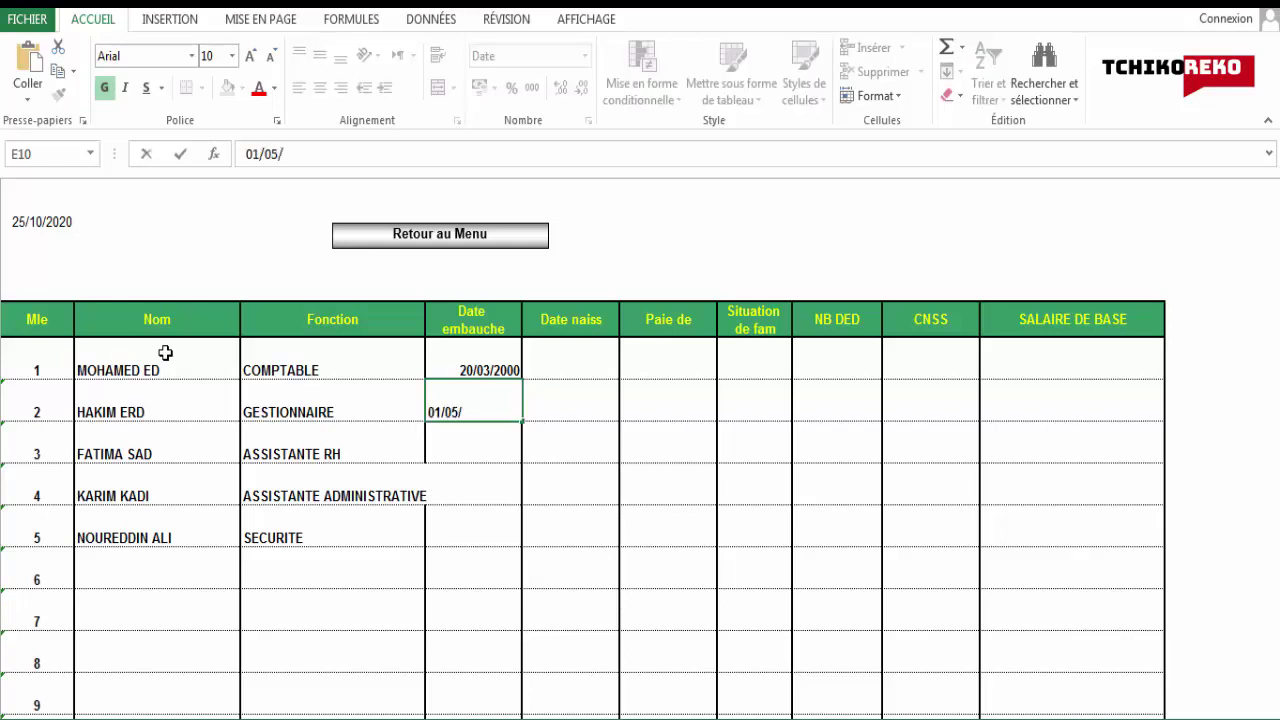
text(2005)
key(Return)
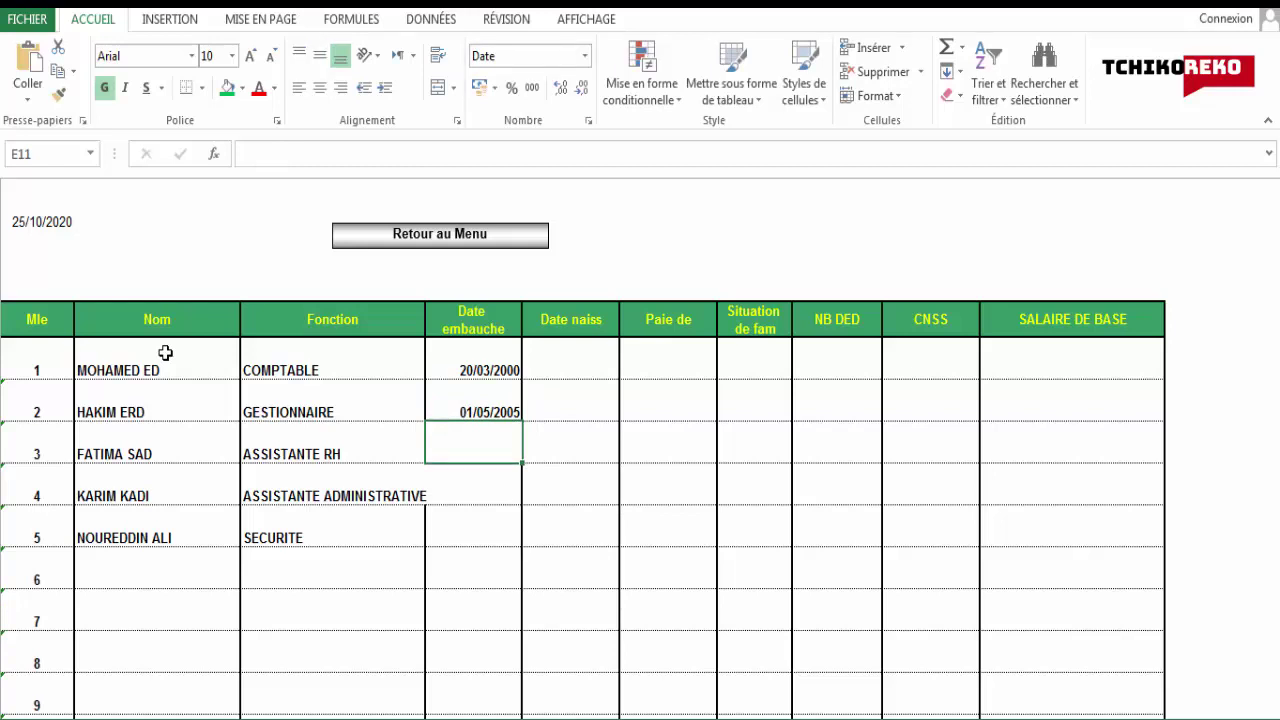
Enter the remaining hire dates 15/07/2015, 05/01/2011 and 01/01/2000 for employees 3 to 5
key(alt)
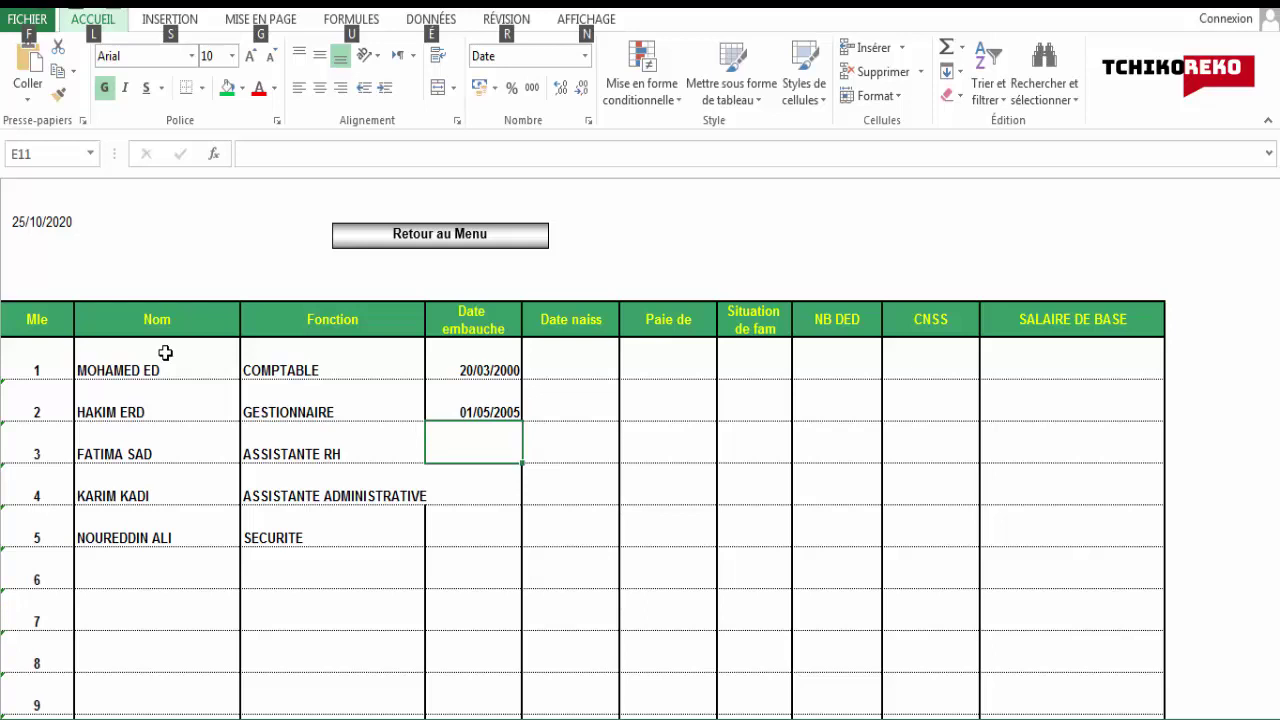
click(165, 353)
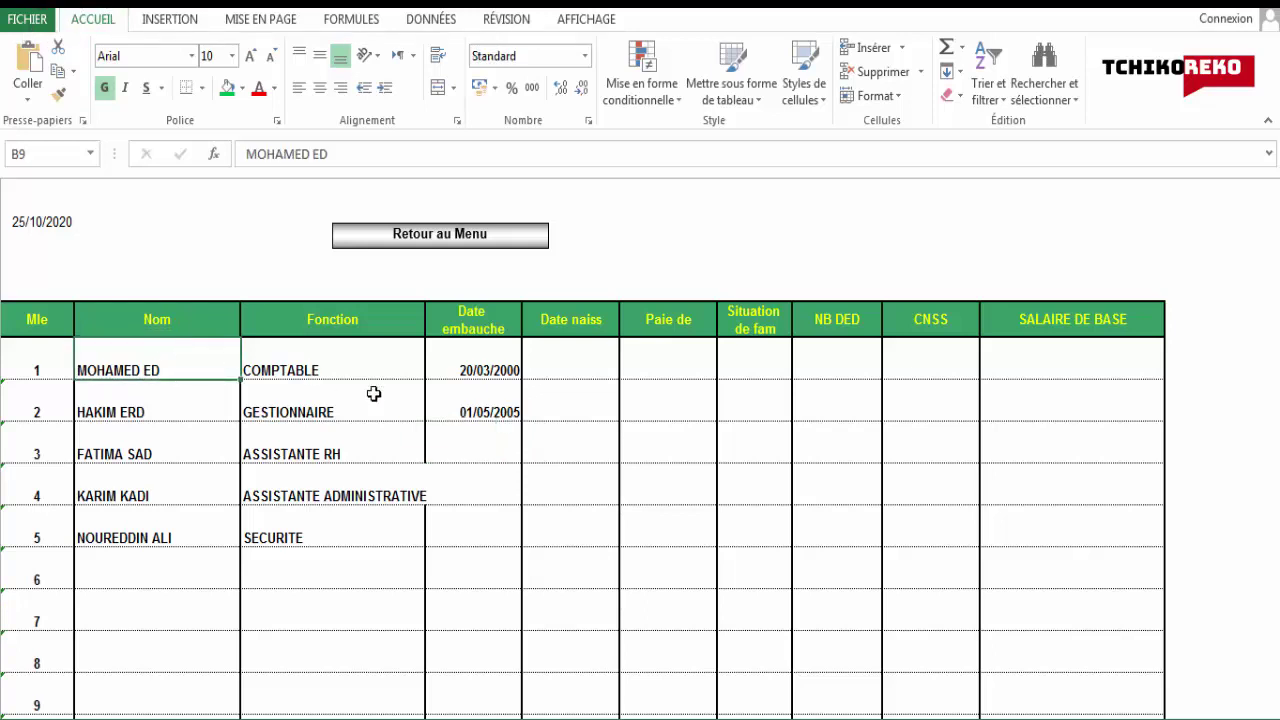
click(487, 438)
text(1)
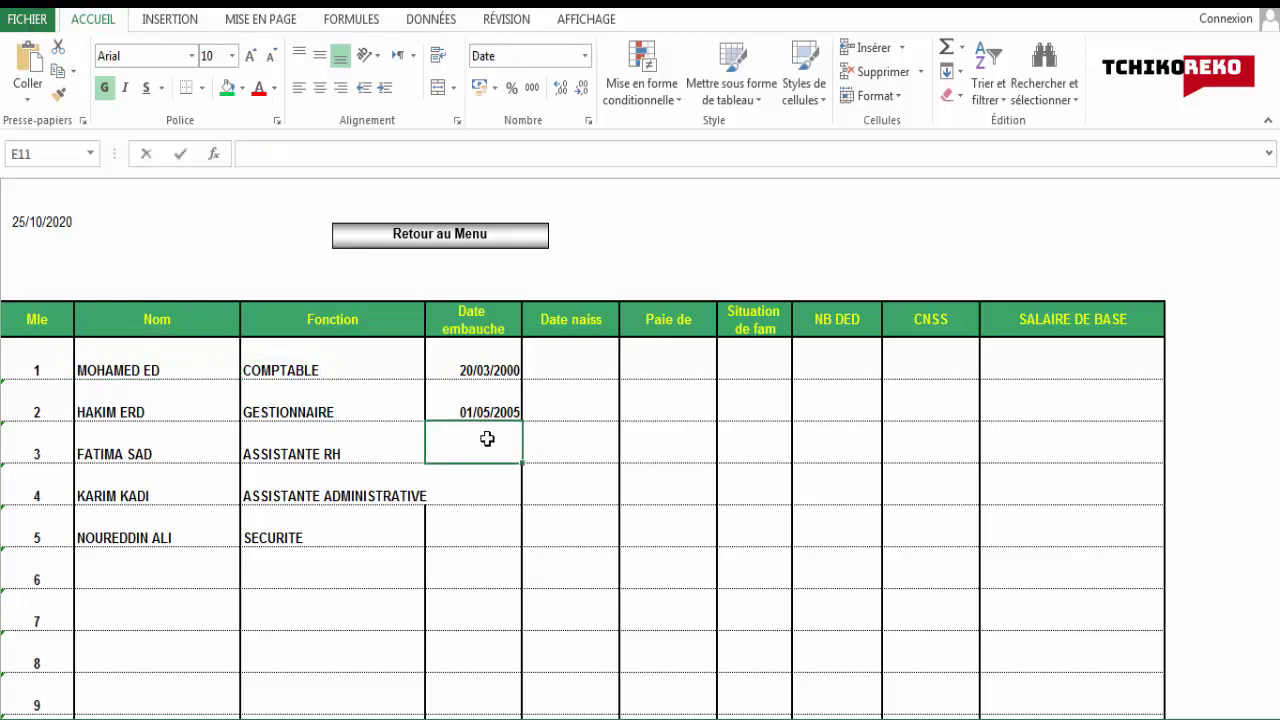
text(5/07)
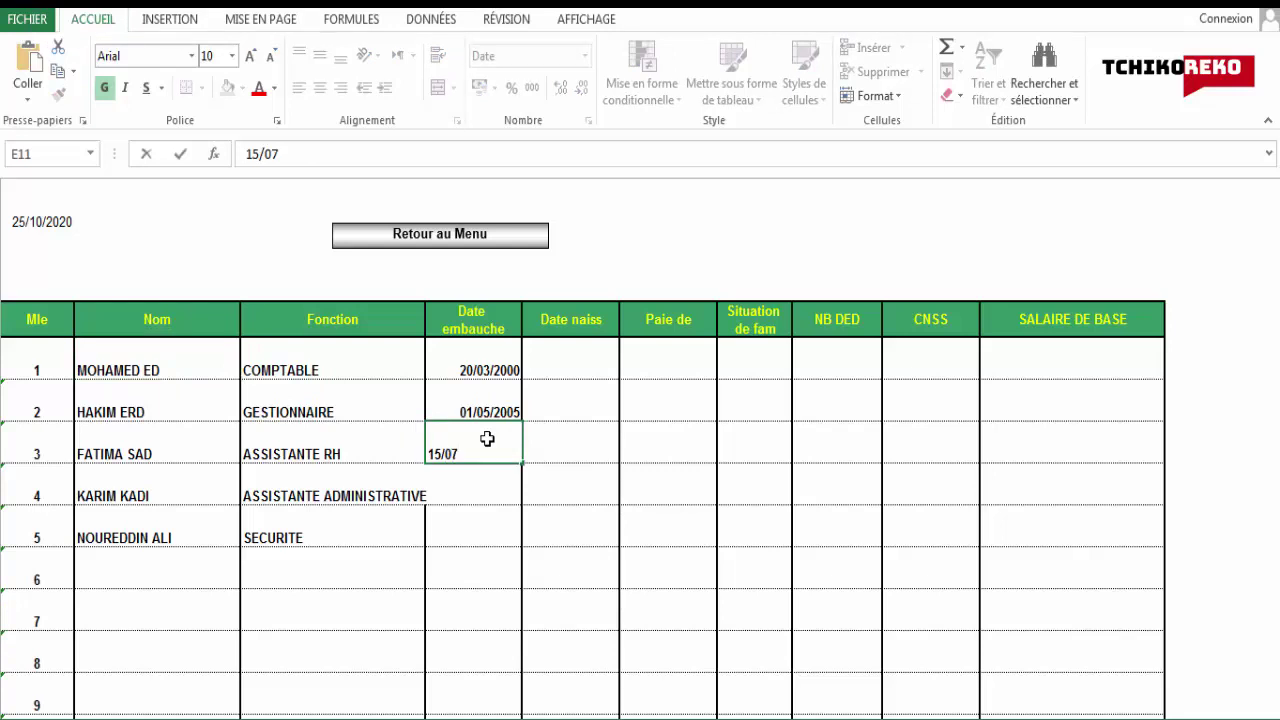
text(/201)
text(5)
key(Return)
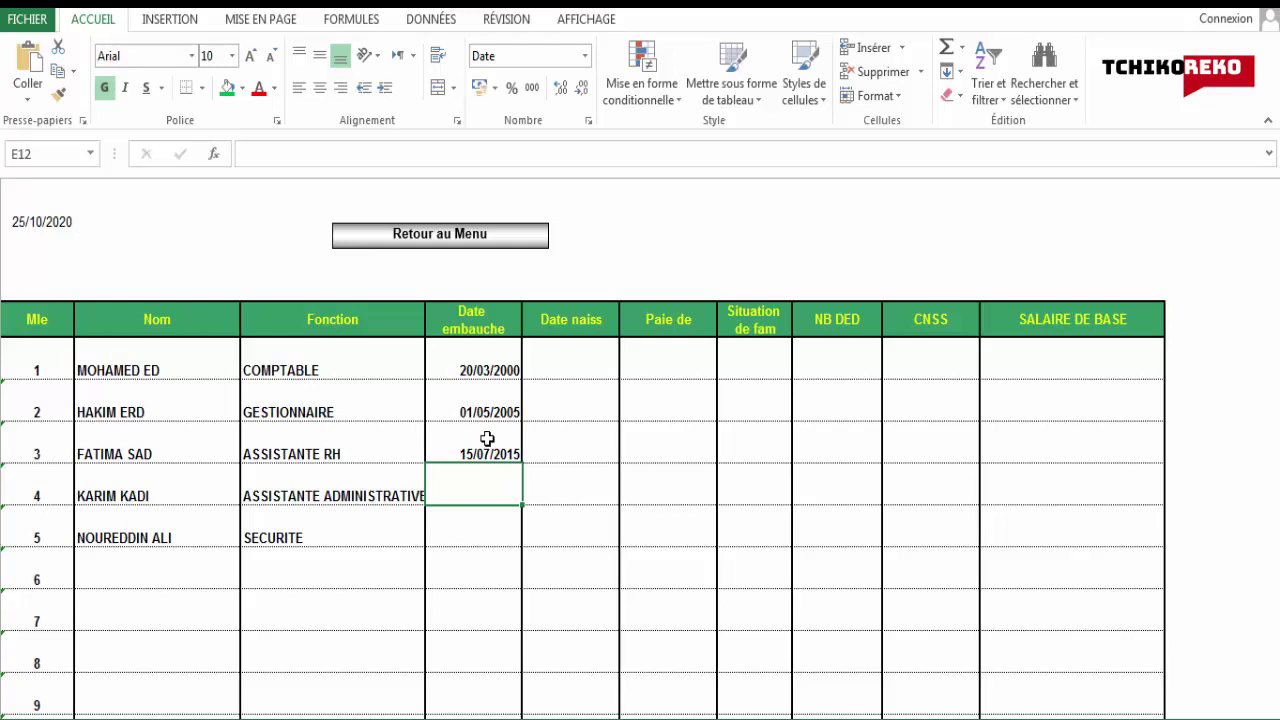
text(05/01)
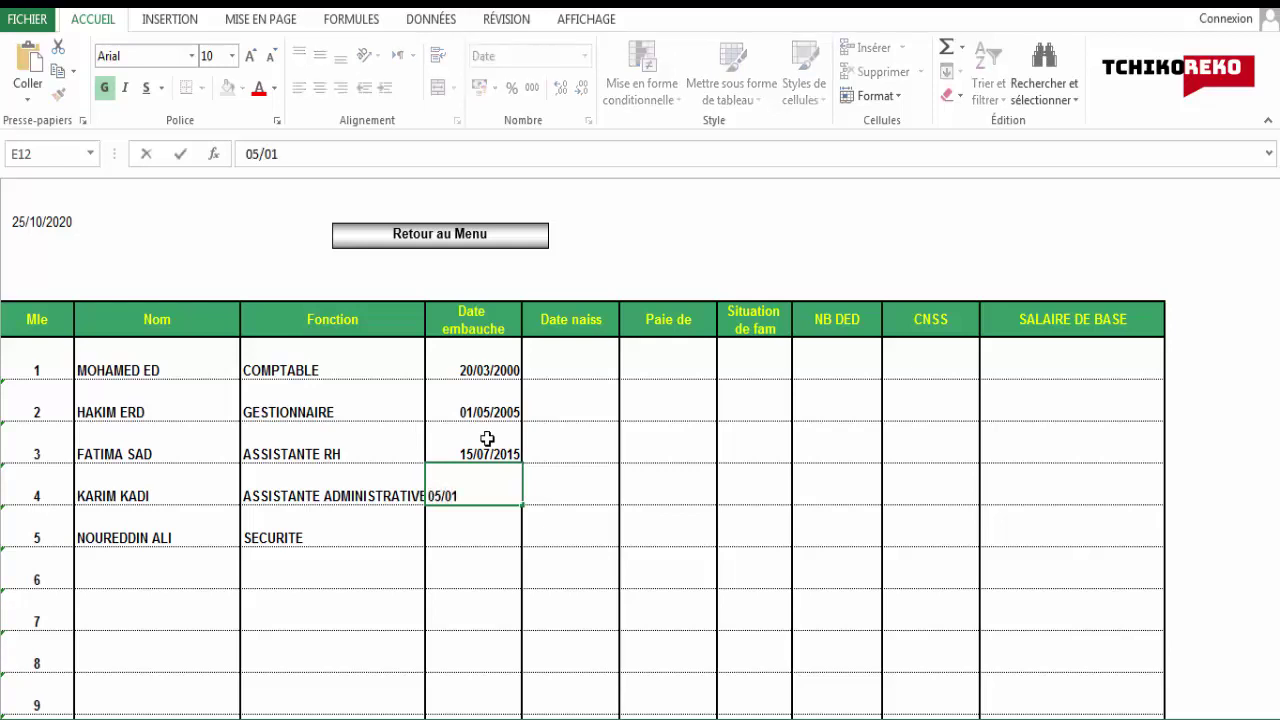
text(/2)
text(0)
text(11)
key(Return)
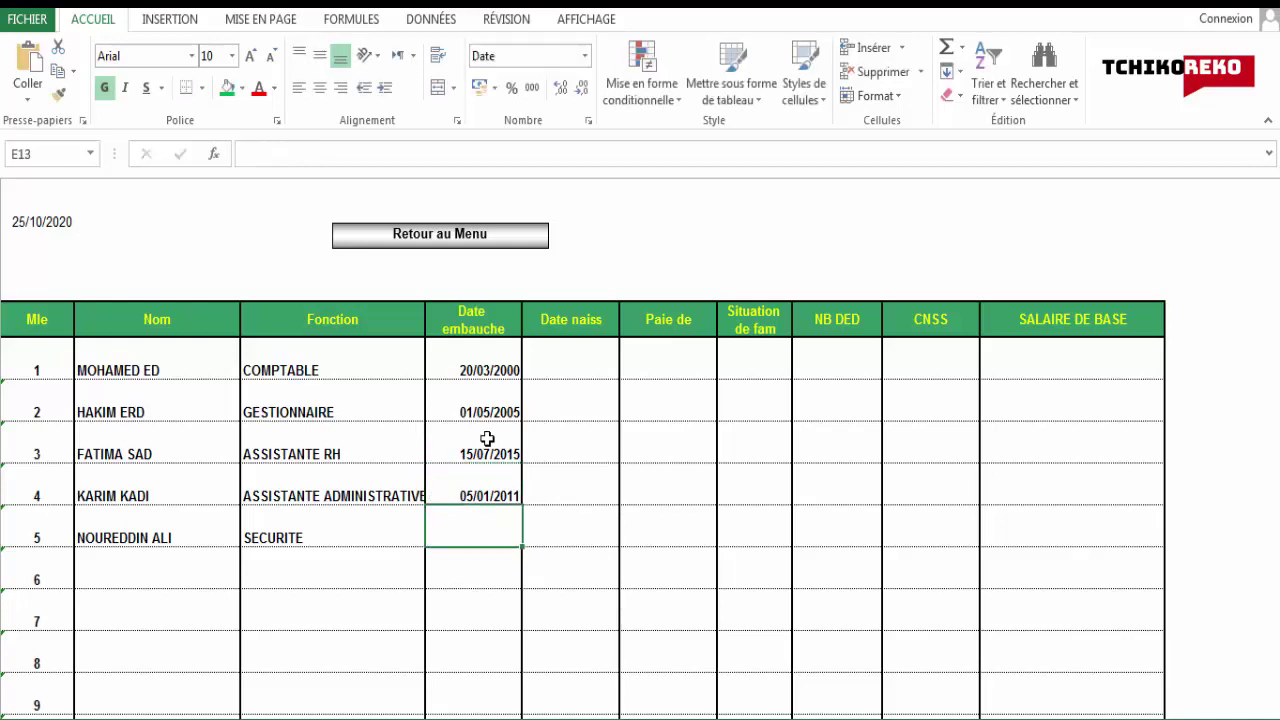
text(01/01/)
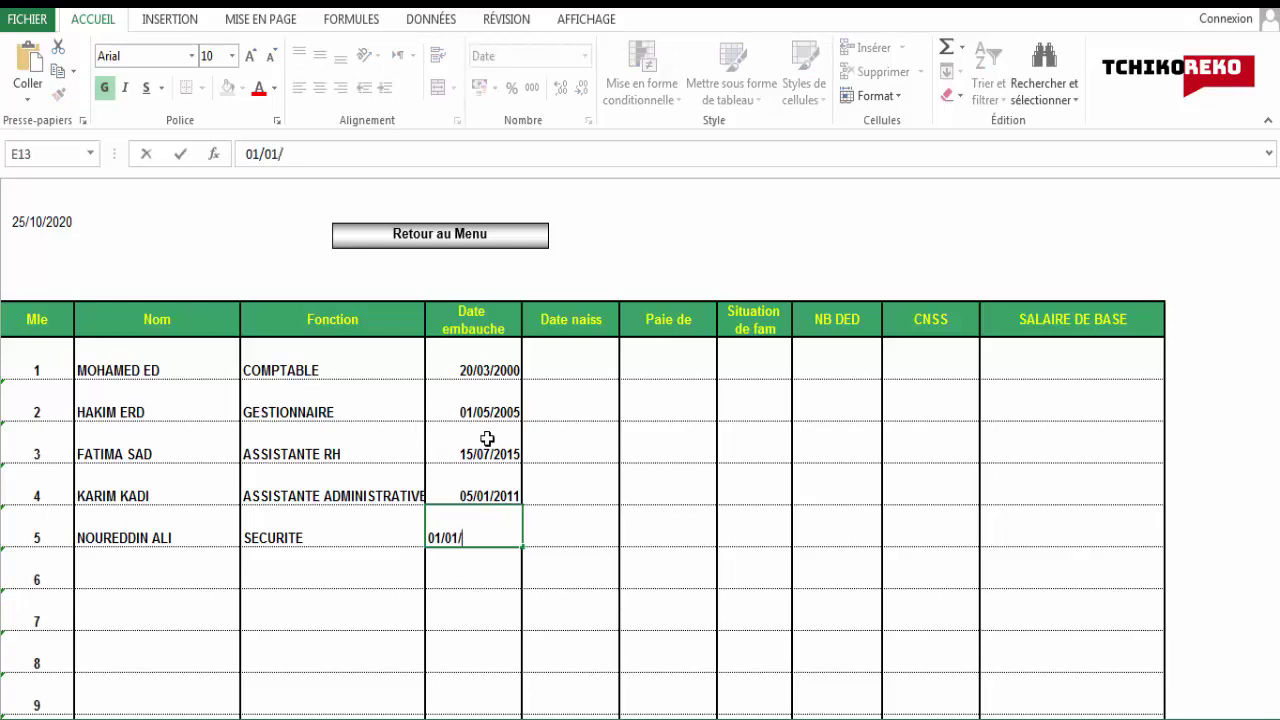
text(2000)
click(640, 534)
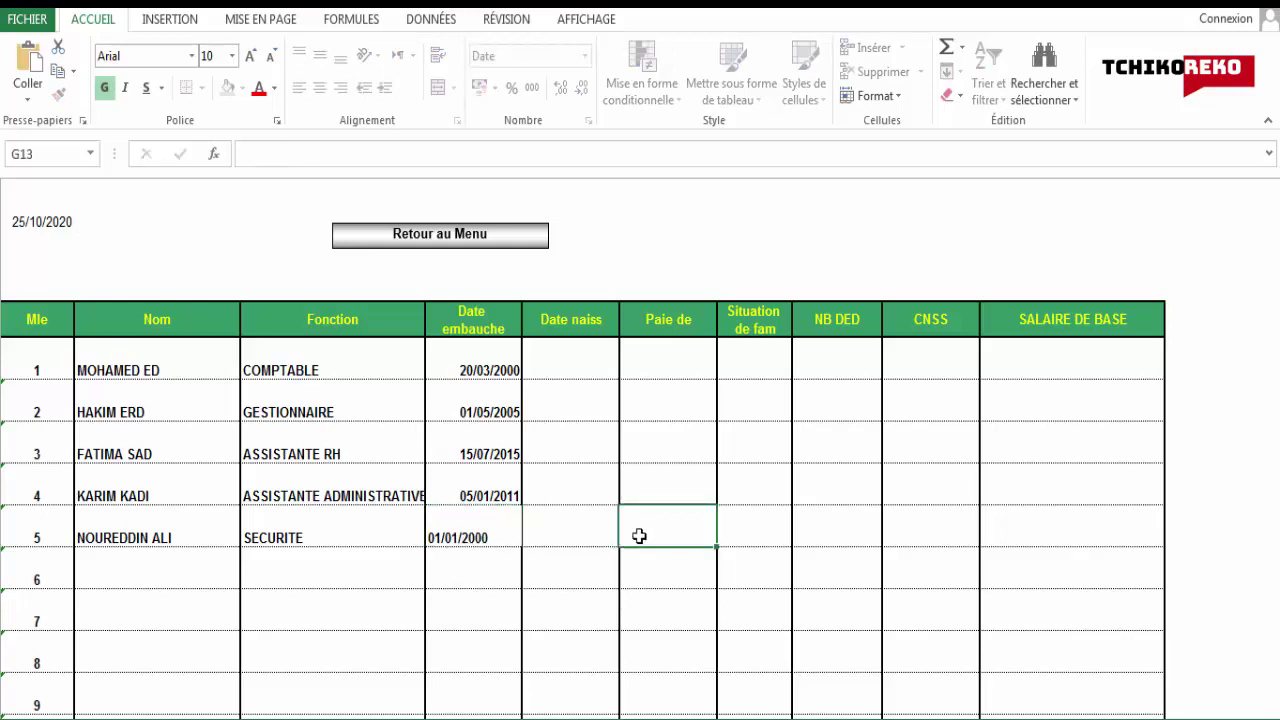
Enter birth dates 12/12/1975, 01/07/1971 and 27/10/1987 in cells F9 to F11
click(587, 370)
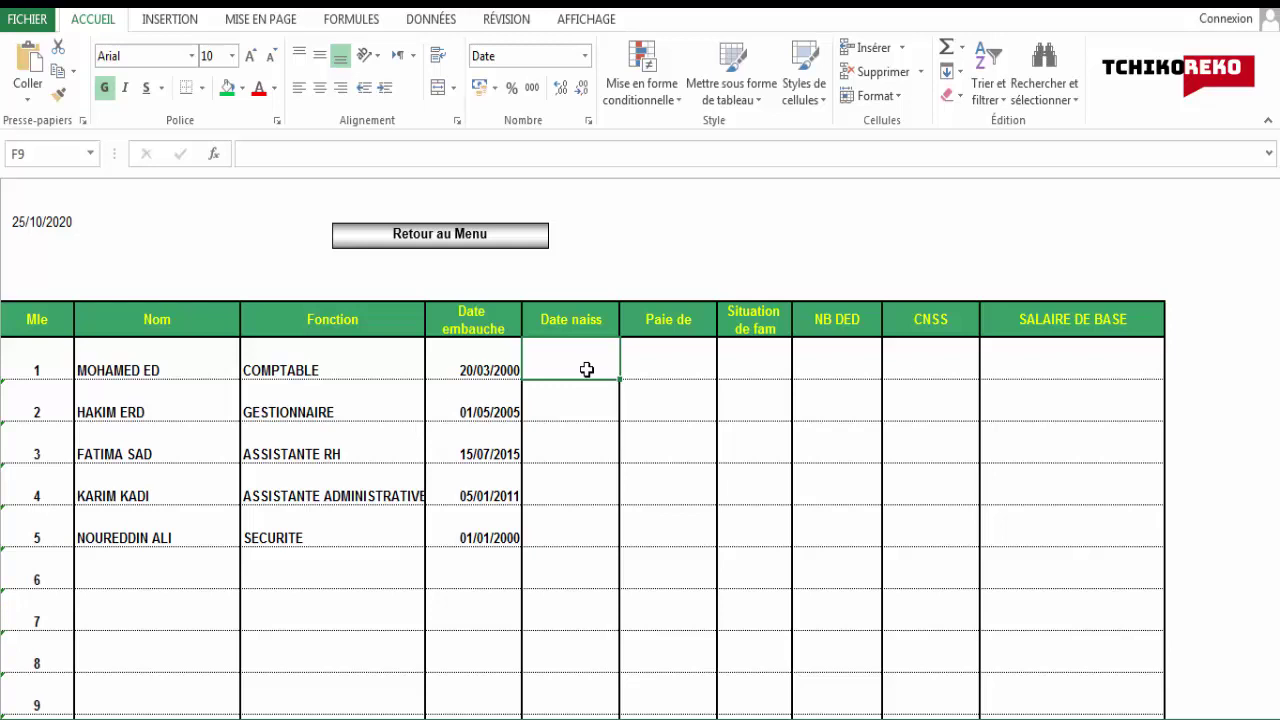
text(12/)
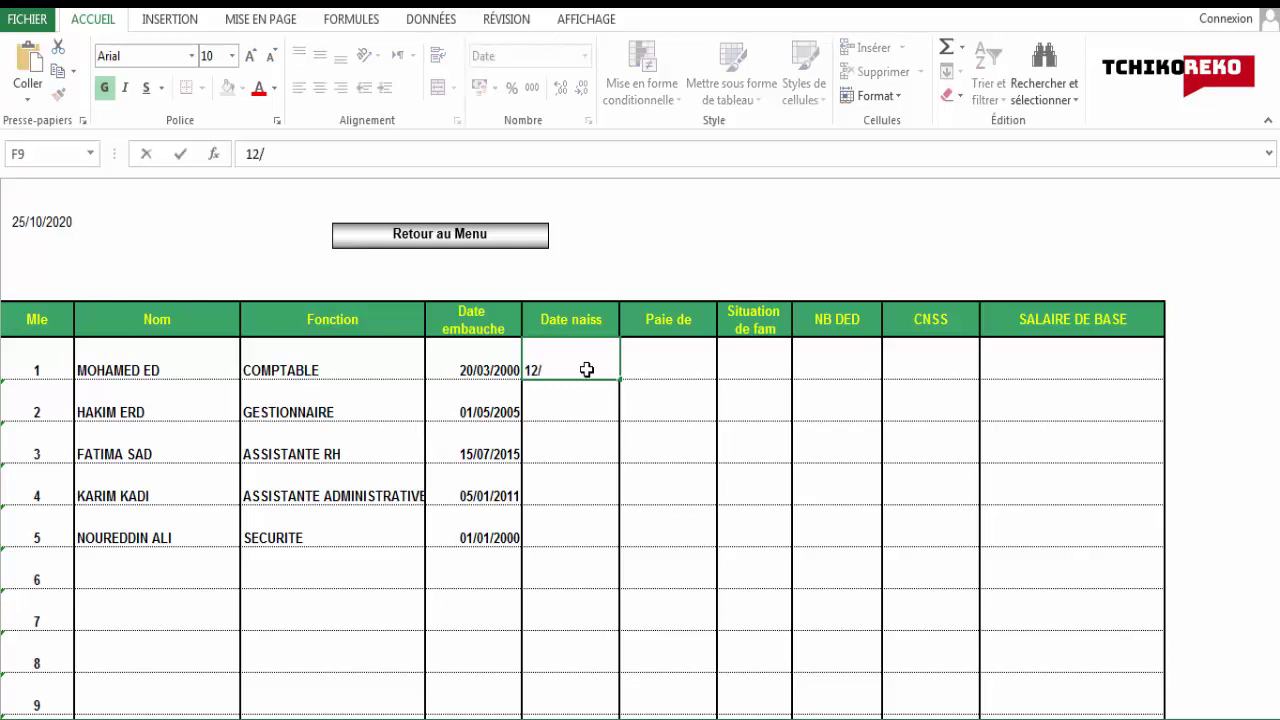
text(12/1)
text(98)
text(0)
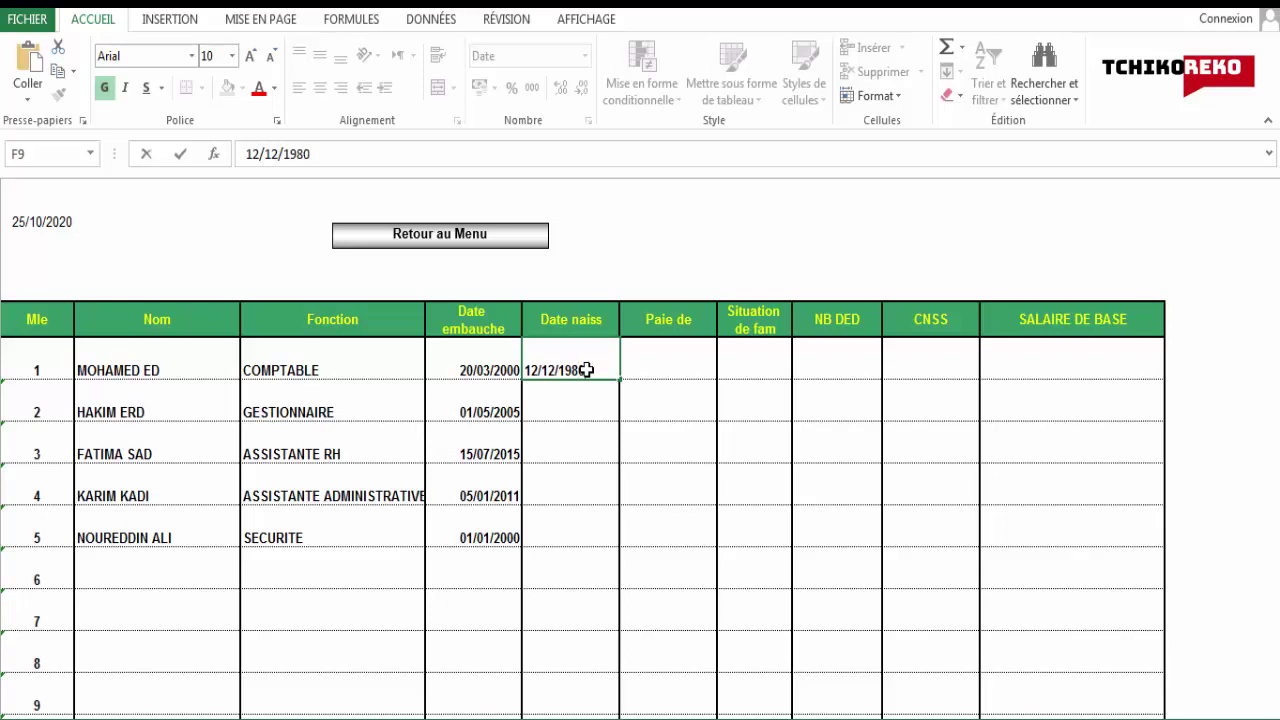
key(BackSpace)
key(BackSpace)
text(75)
key(Return)
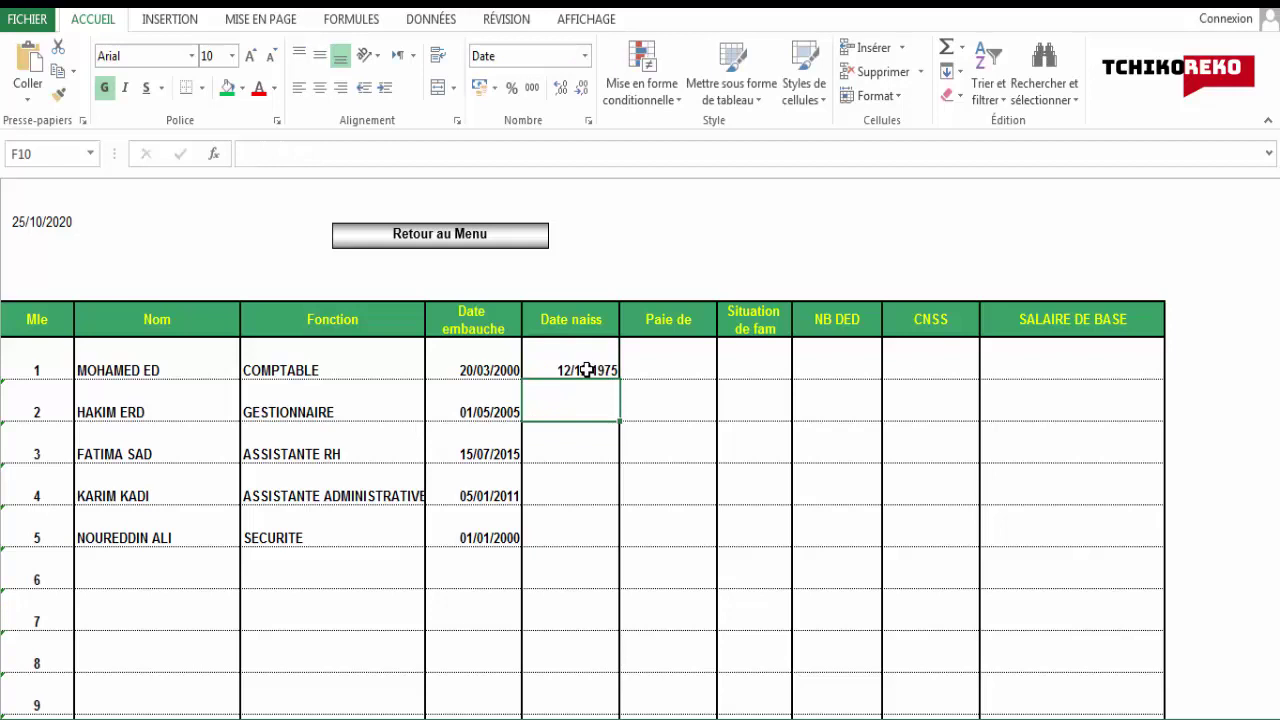
text(01/07)
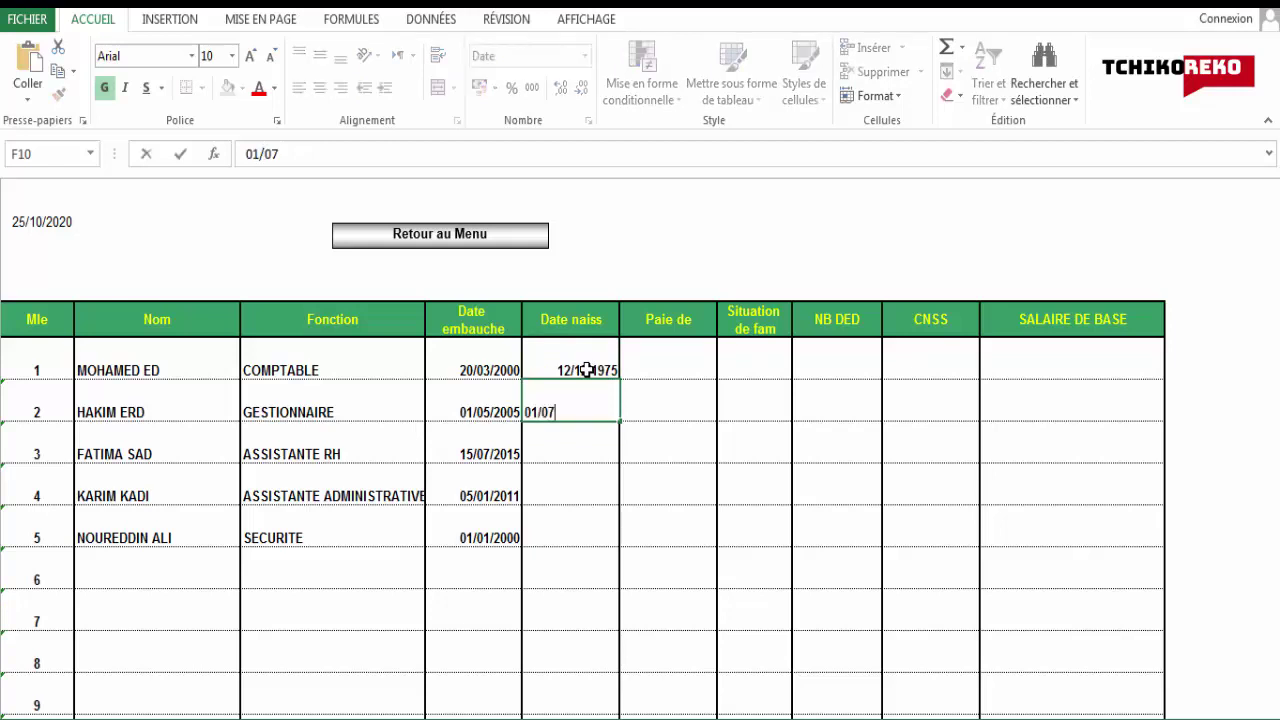
text(/)
text(1)
text(9)
text(71)
key(Return)
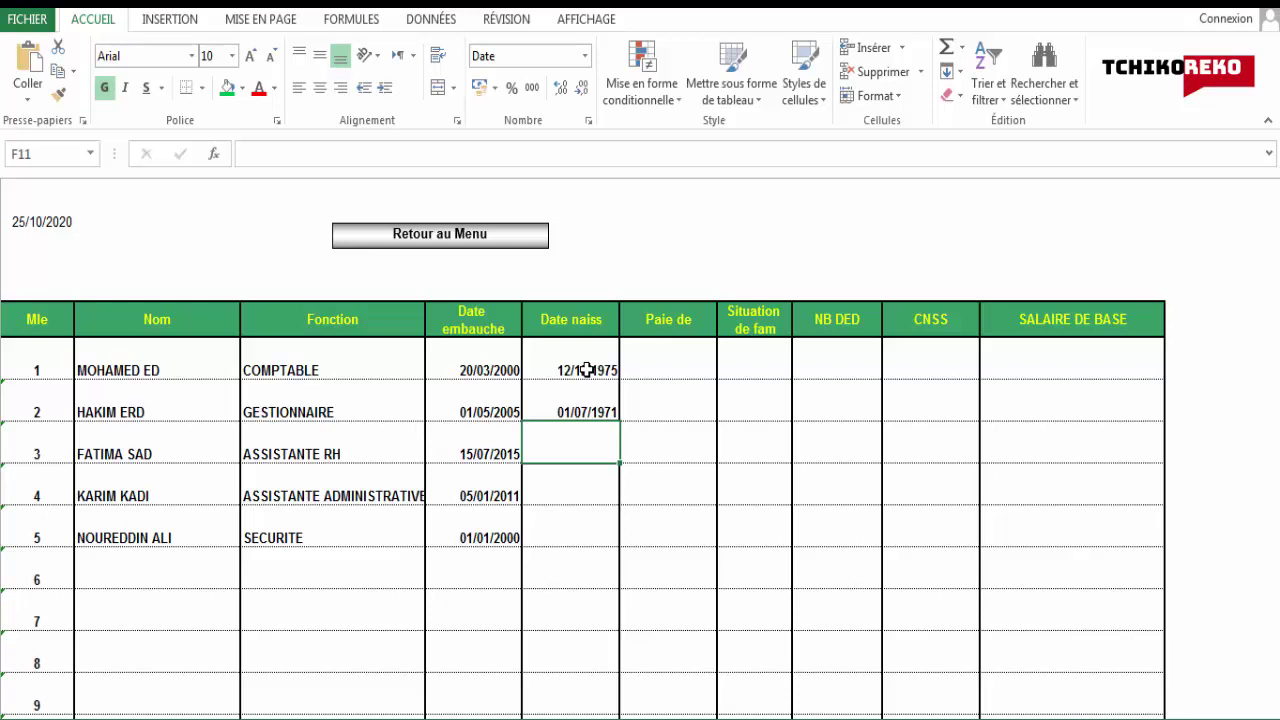
text(27/)
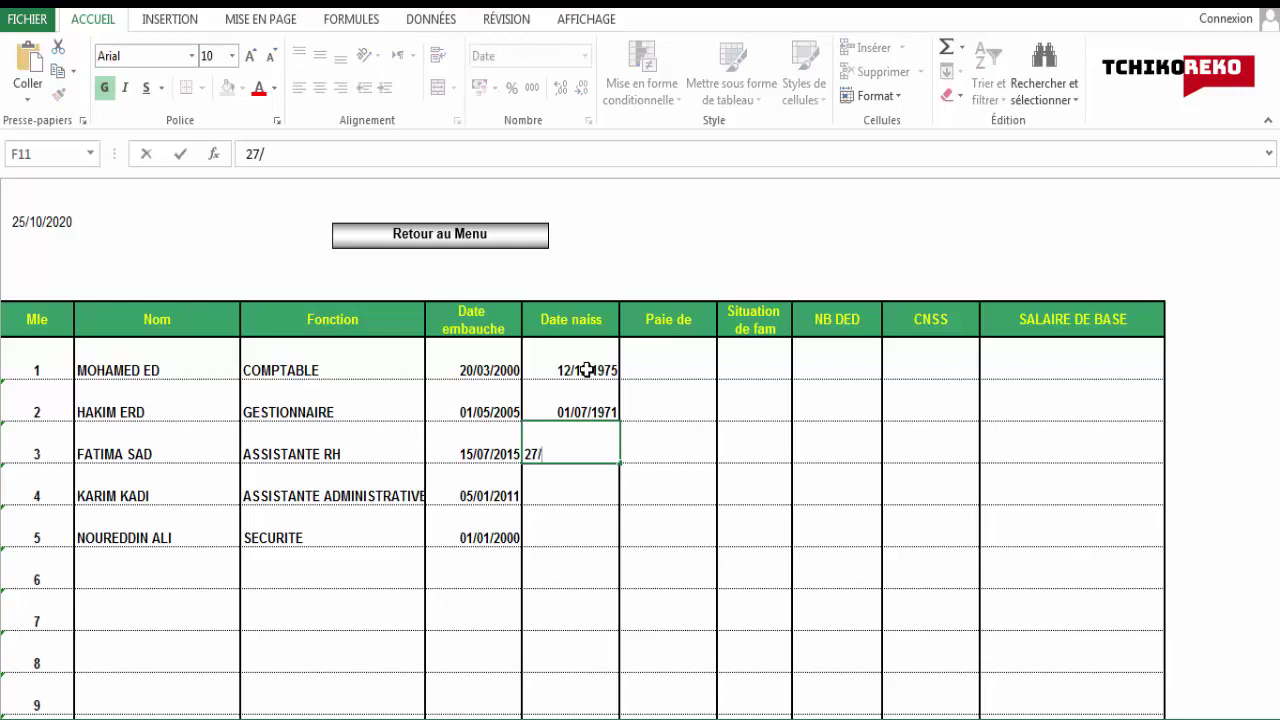
text(10/)
text(19)
text(87)
key(Return)
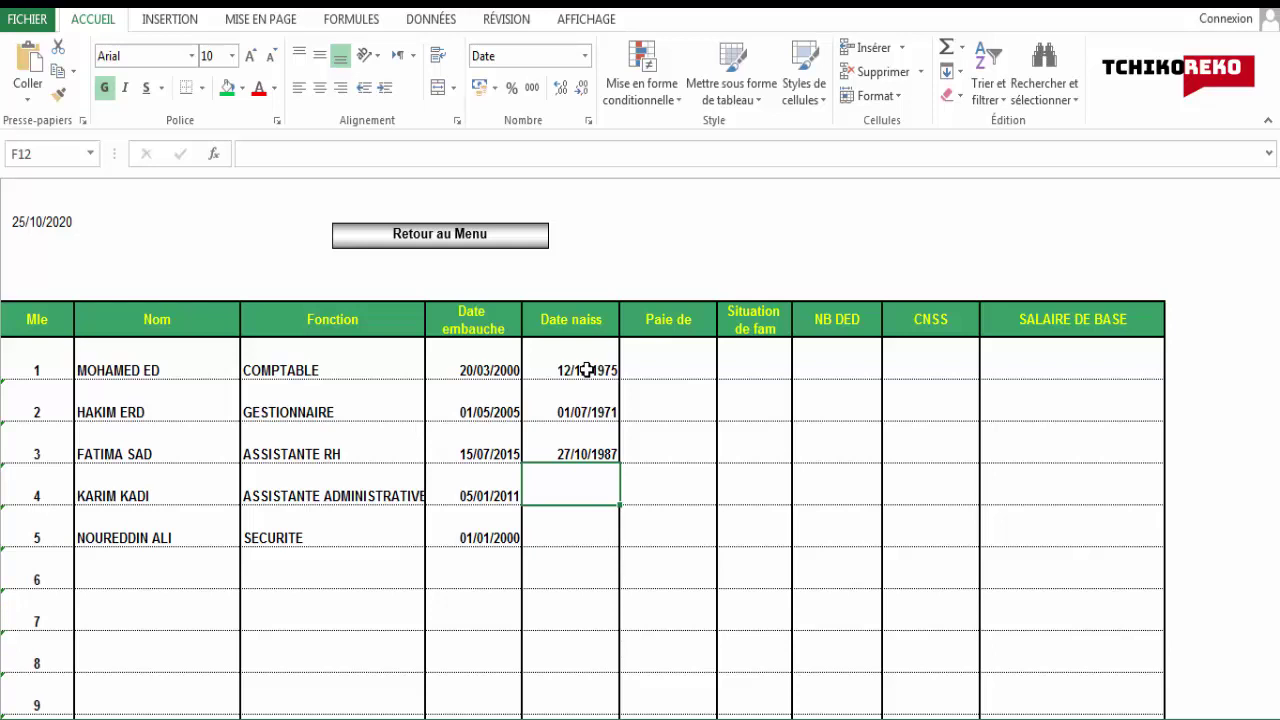
Enter birth dates 01/06/1991 in F12 and 30/03/1970 in F13
text(01/)
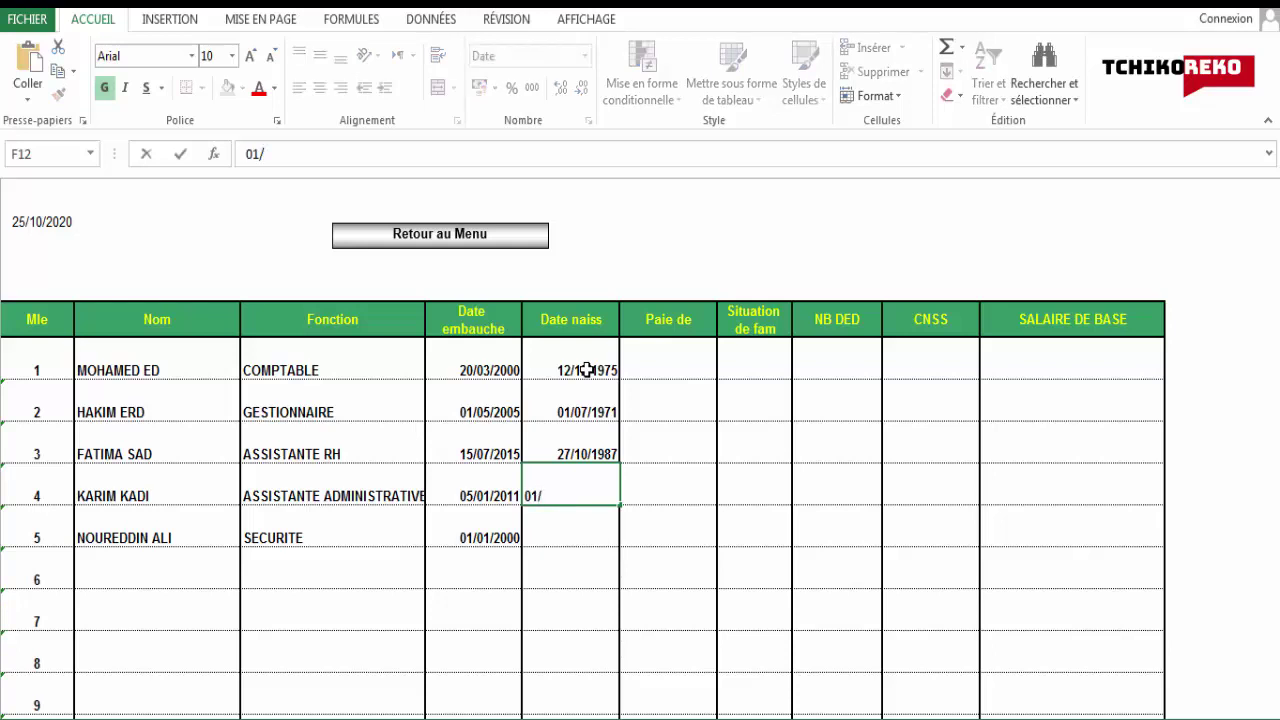
text(06)
text(/1)
text(9)
text(8)
key(BackSpace)
text(91)
key(Return)
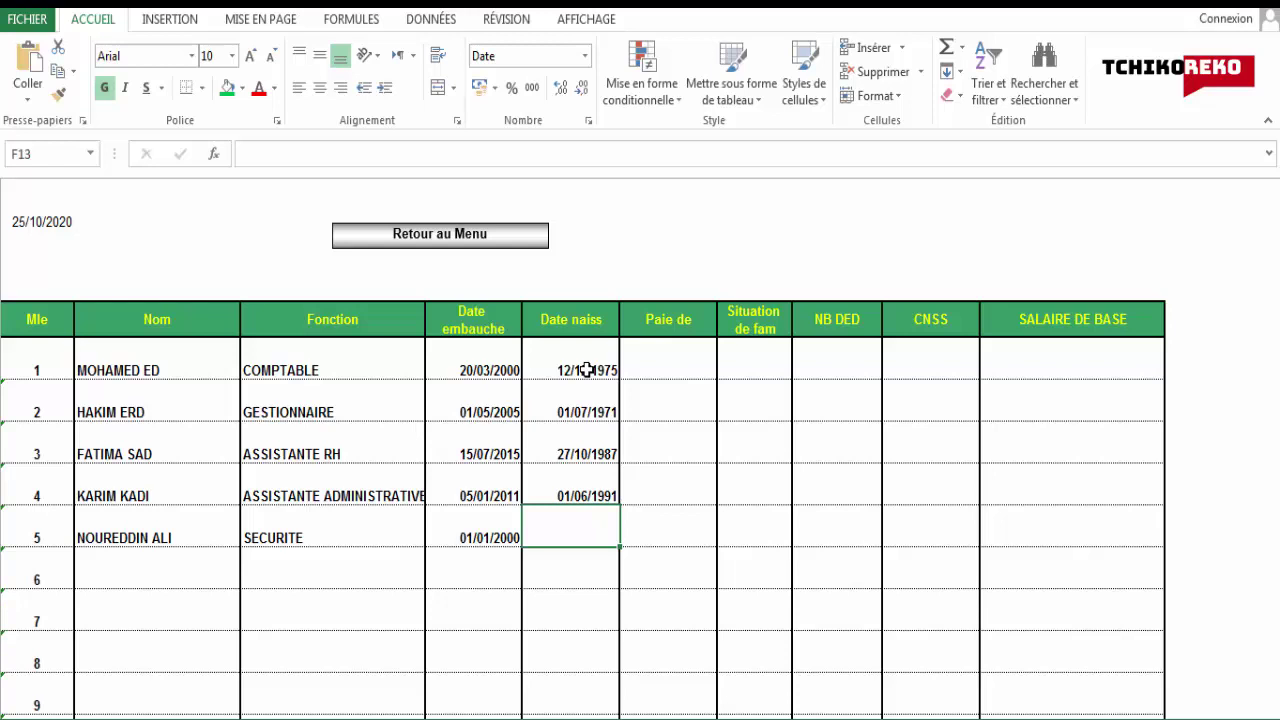
text(30)
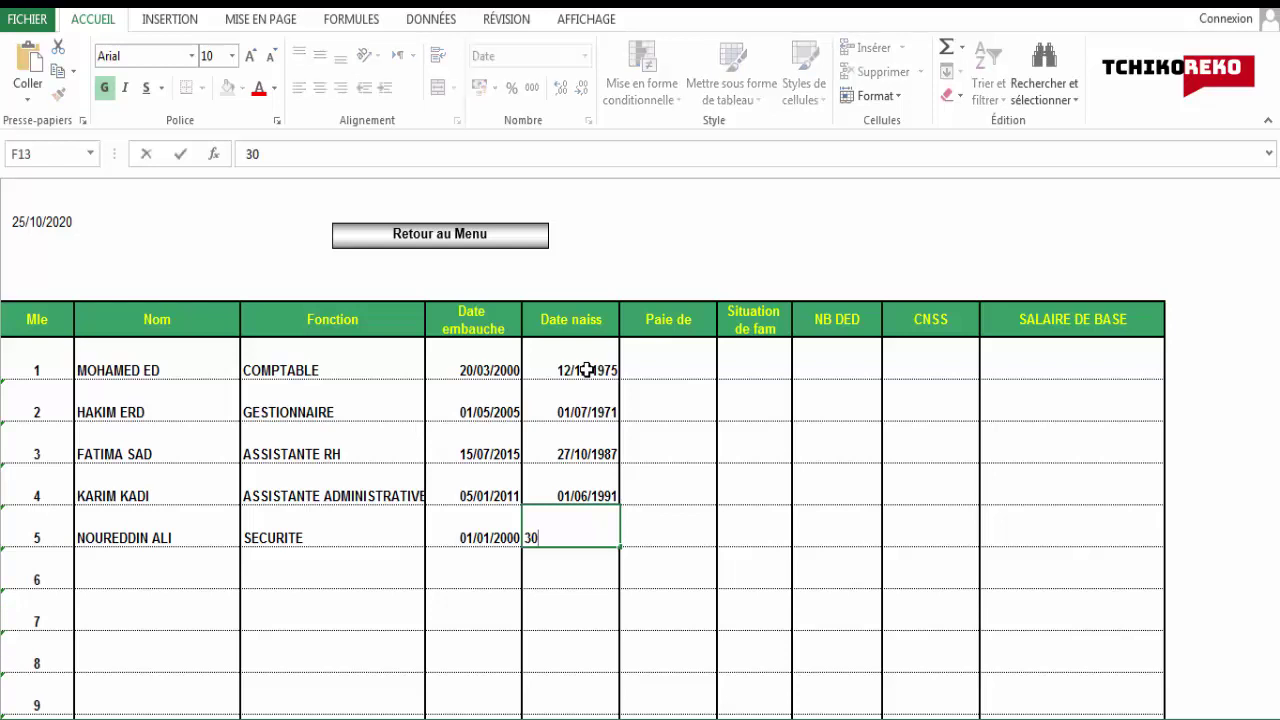
text(/)
text(03/)
text(19)
text(70)
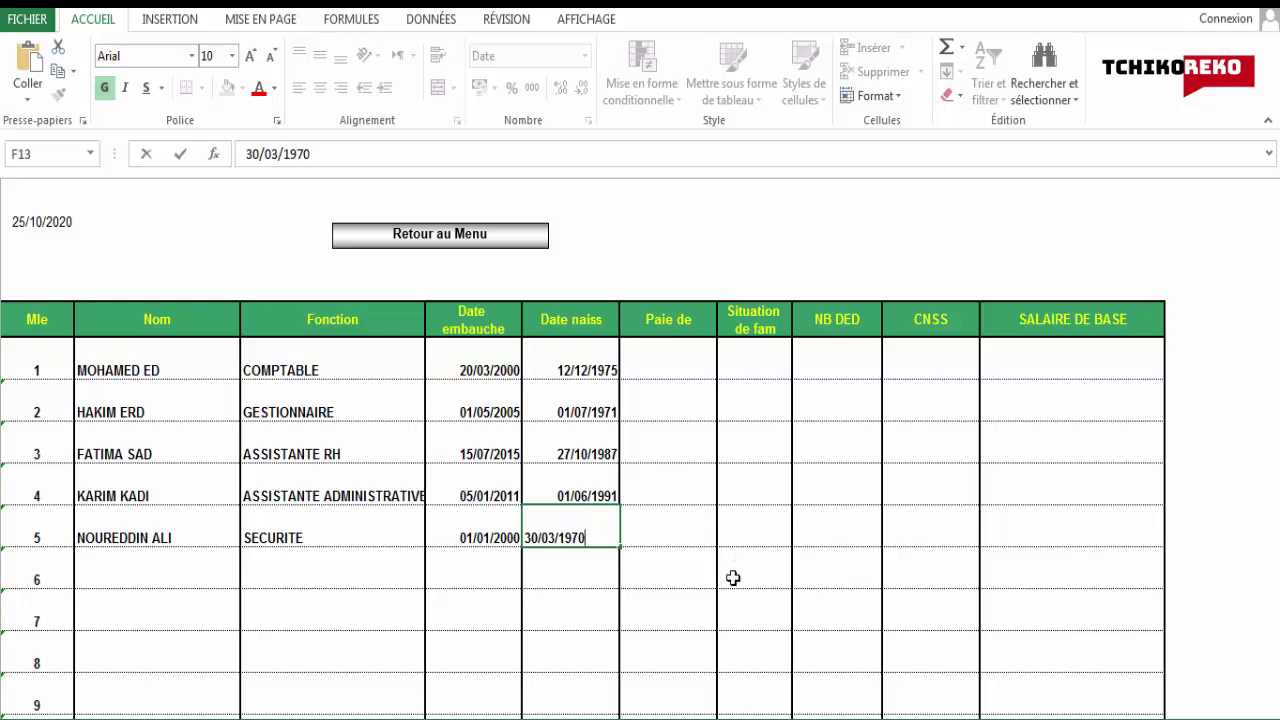
click(602, 610)
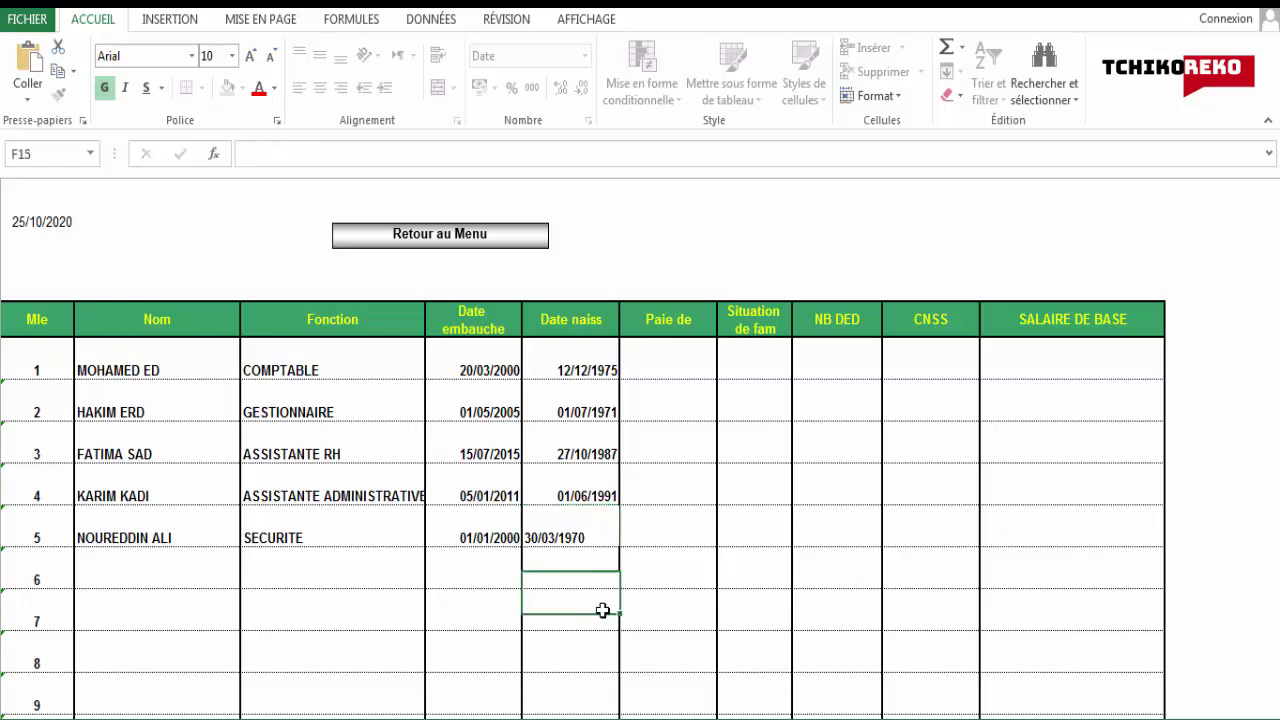
Enter the formula =AUJOURDHUI() in G9 to show today's date
click(680, 351)
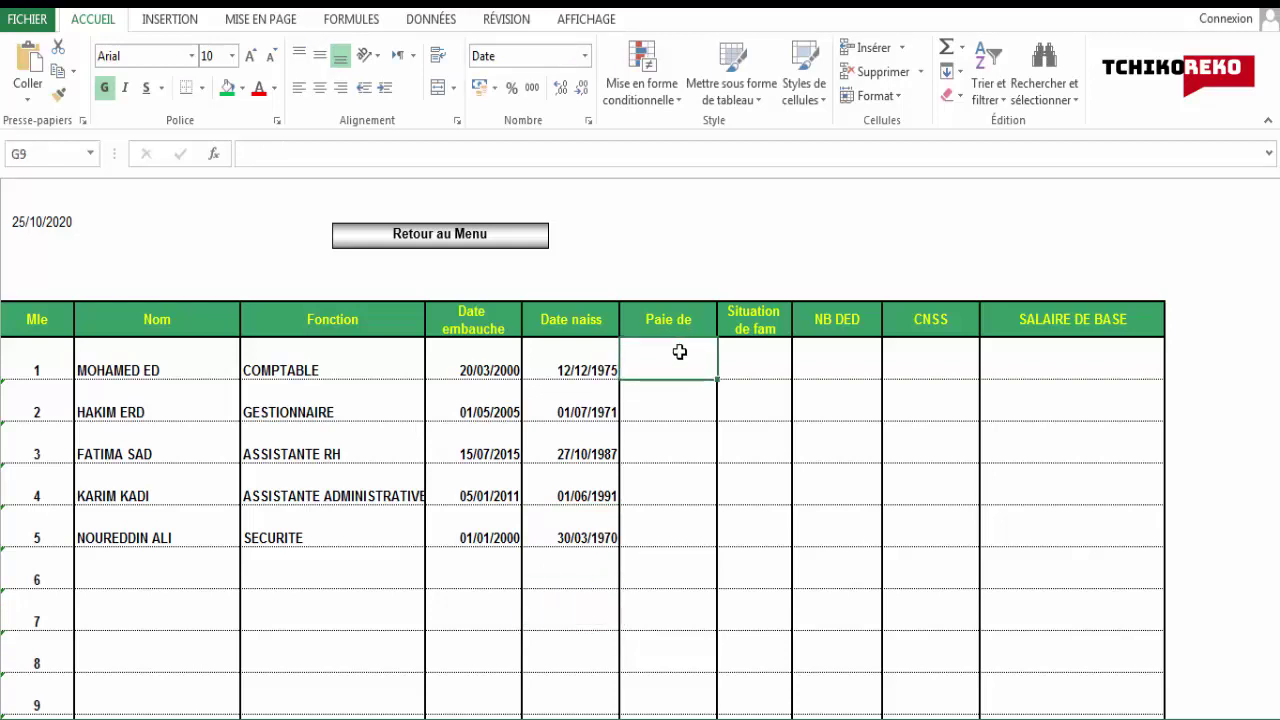
text(=AUJ)
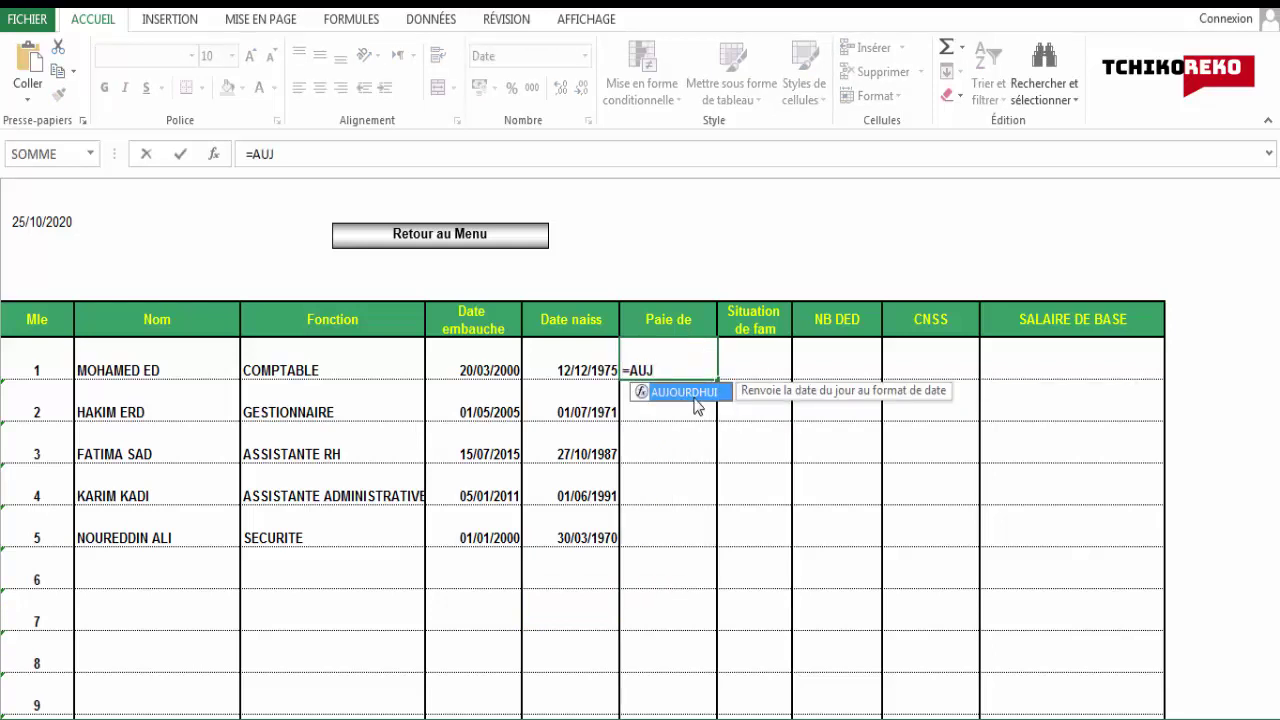
double_click(695, 396)
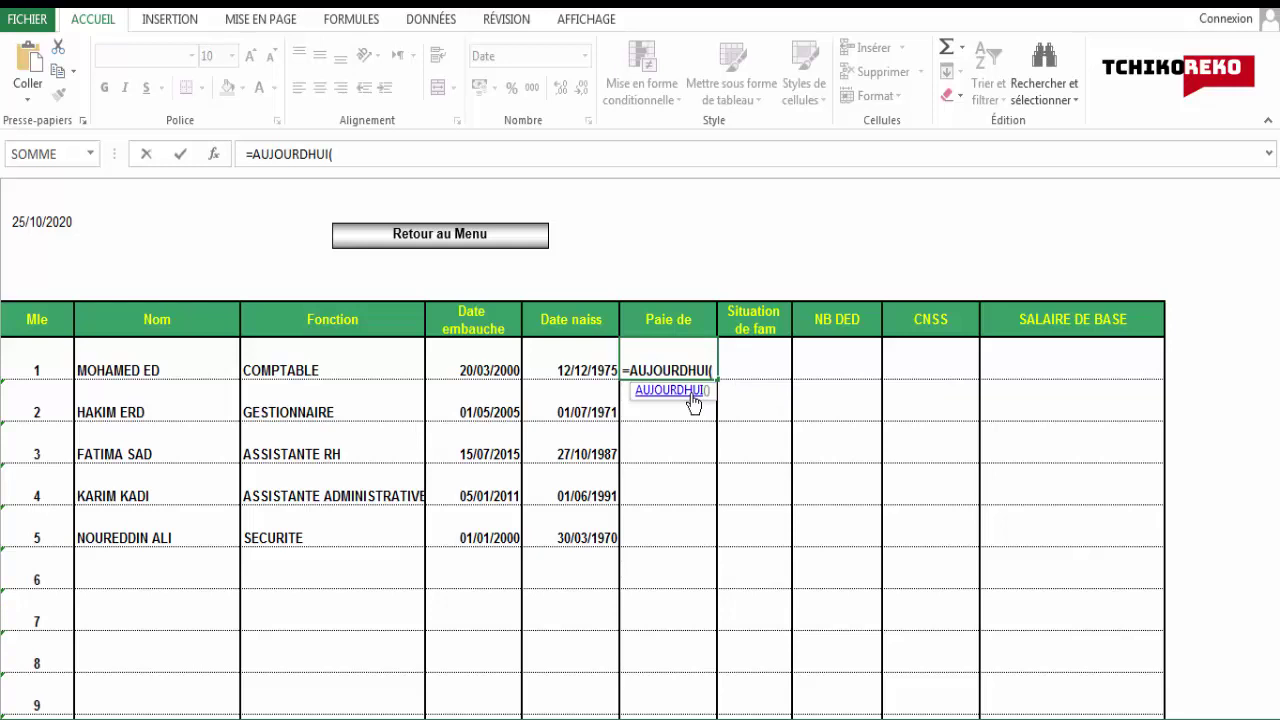
text(°)
key(BackSpace)
text())
key(Return)
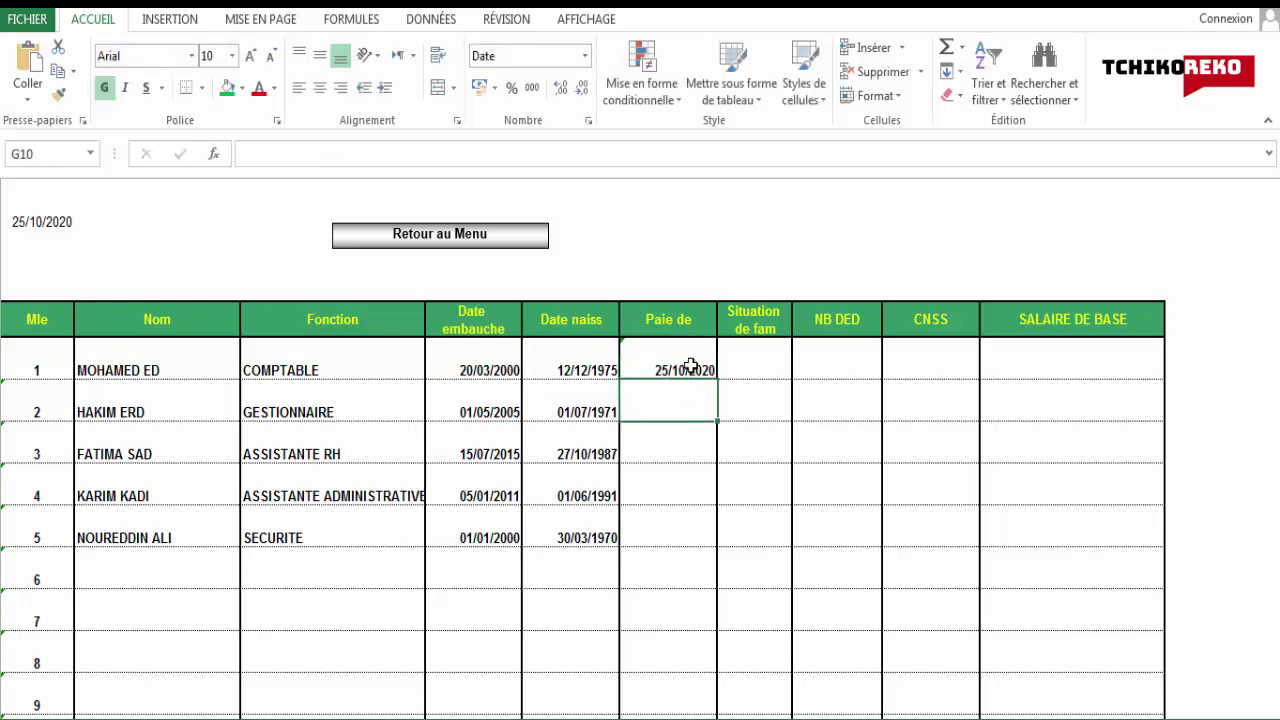
Copy the date formula down to G13, then enter M as employee 1's family status
click(692, 365)
drag(716, 379, 706, 549)
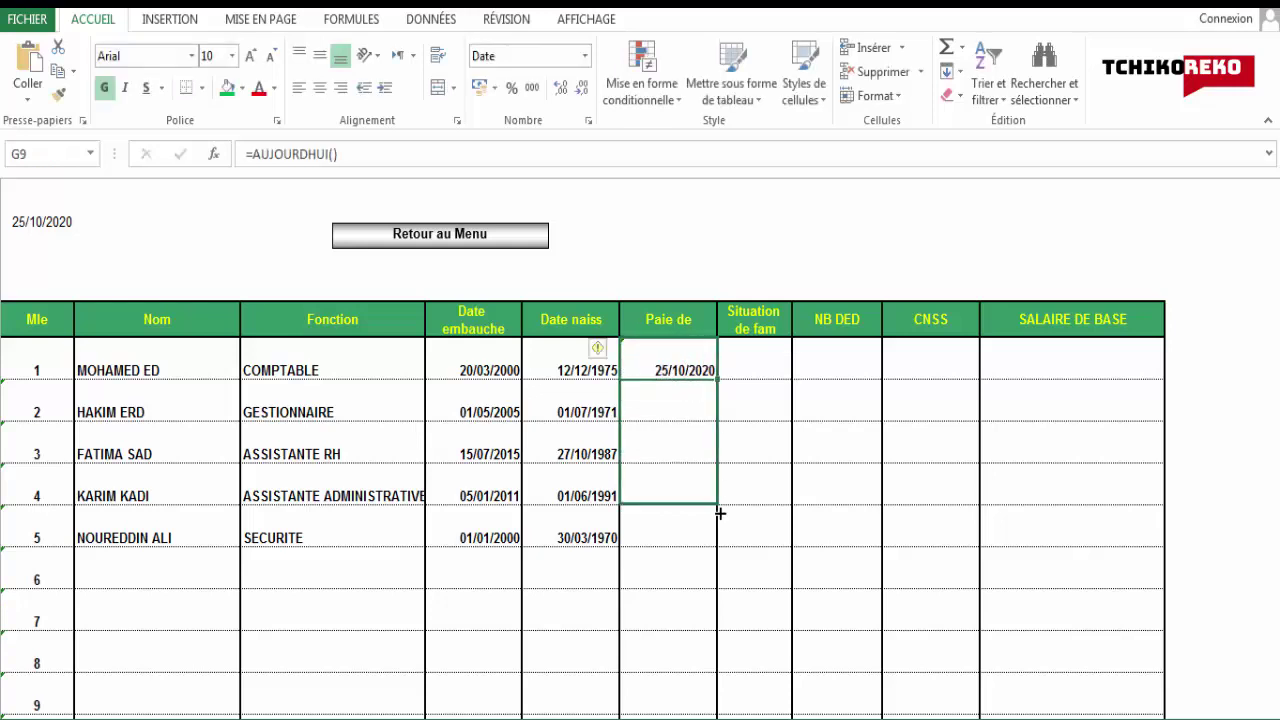
click(679, 613)
click(762, 366)
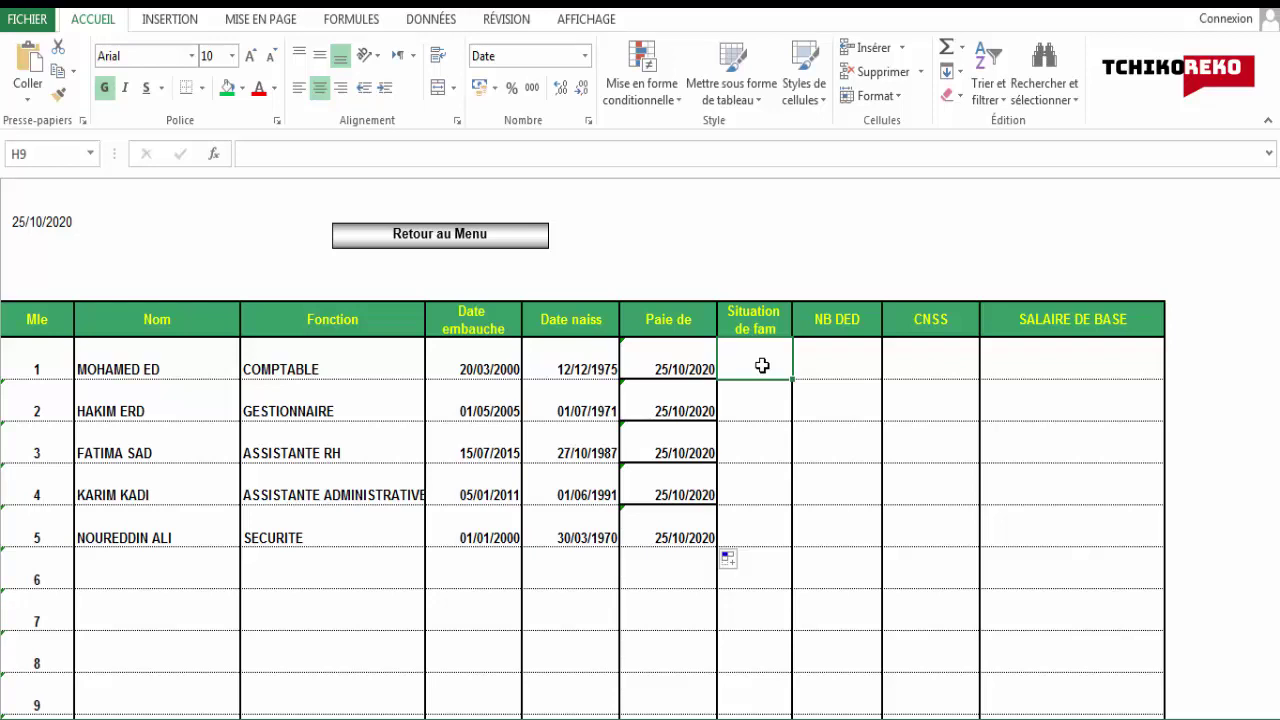
text(M)
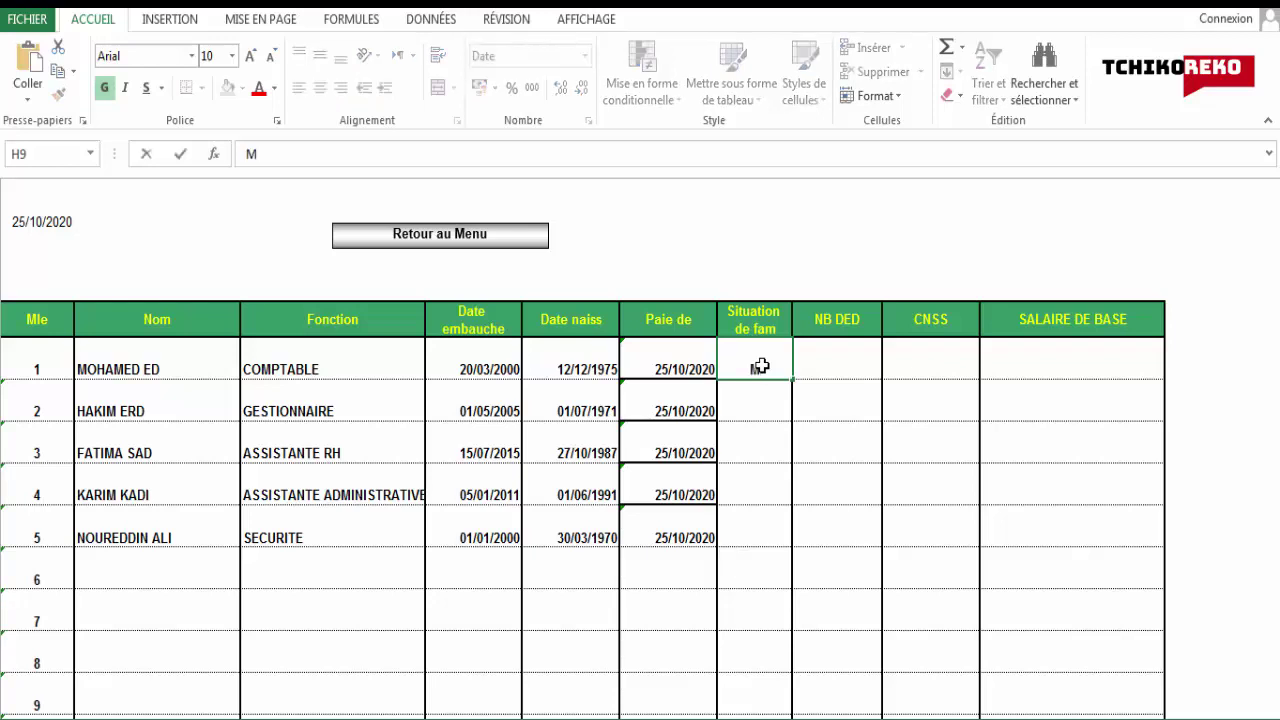
Record family statuses M, M, C, C, M down column H
key(Return)
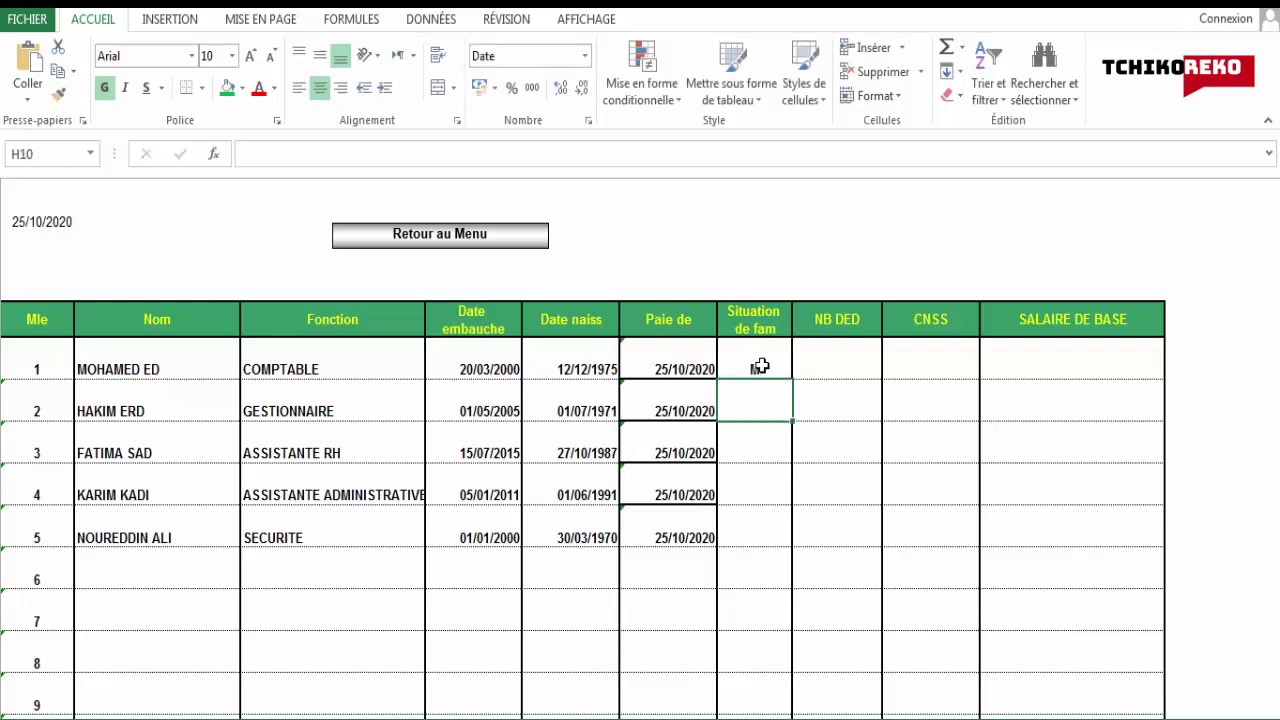
text(M)
key(Return)
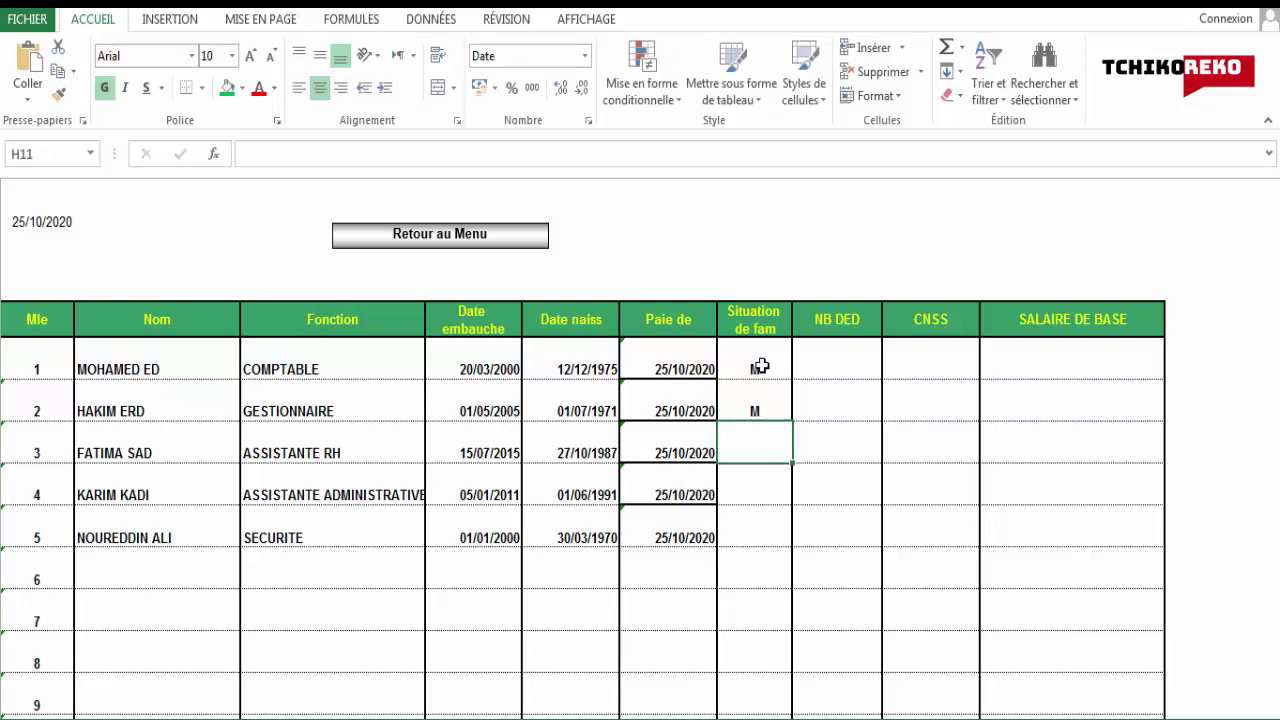
text(C)
key(Return)
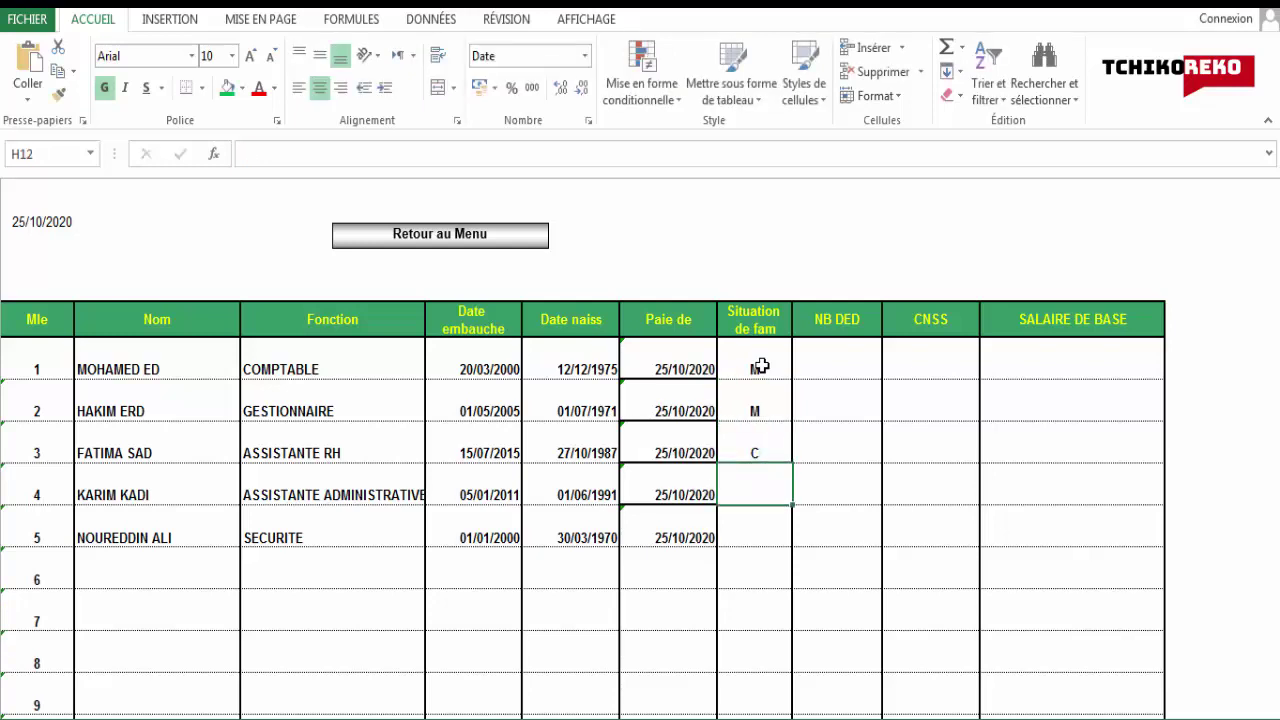
text(C)
key(Return)
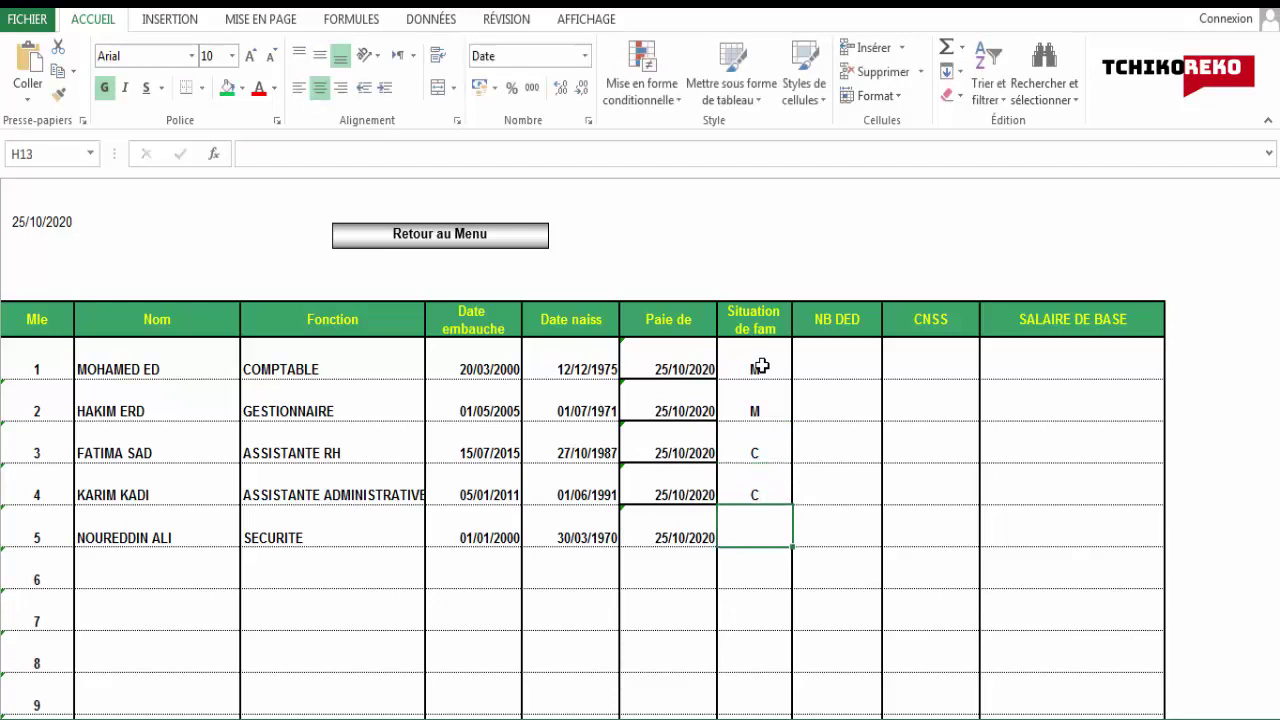
text(M)
key(Right)
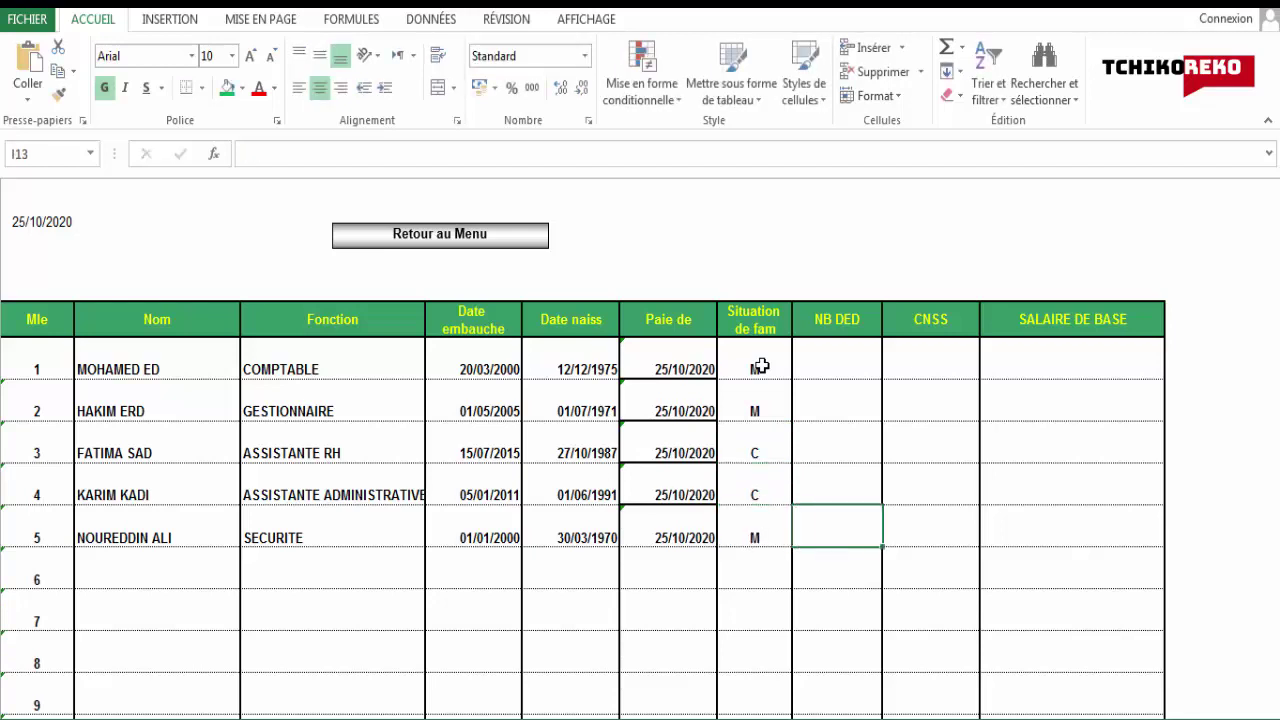
Enter deduction counts 5, 3, 4, 11 and 1 in the NB DED column
key(Up)
key(Up)
key(Up)
key(Up)
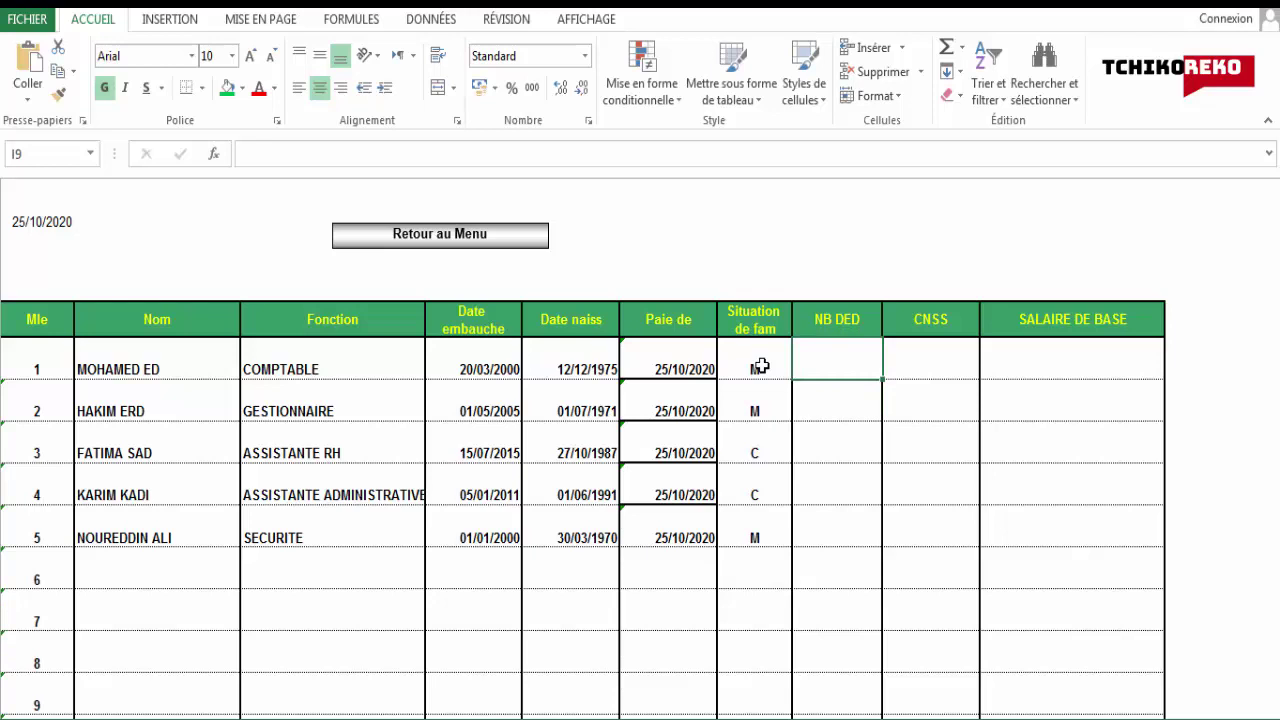
text(5)
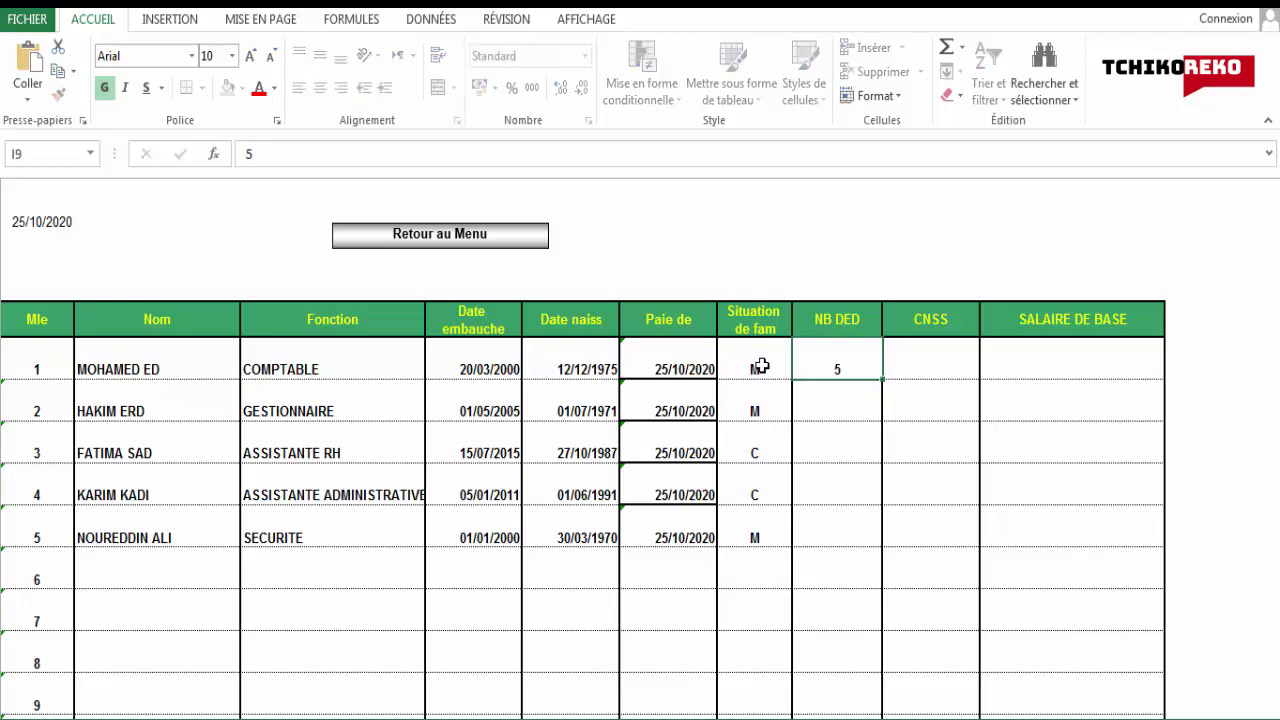
key(Return)
key(Return)
key(Return)
key(Return)
text(1)
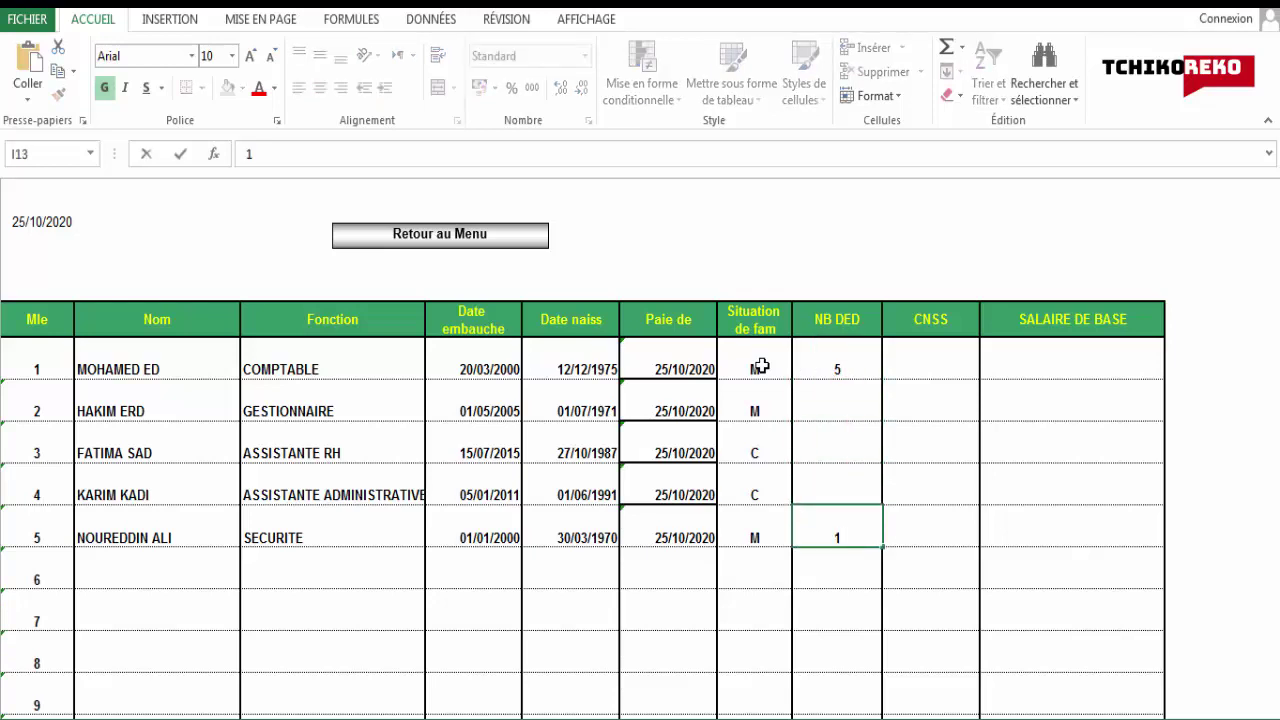
key(Up)
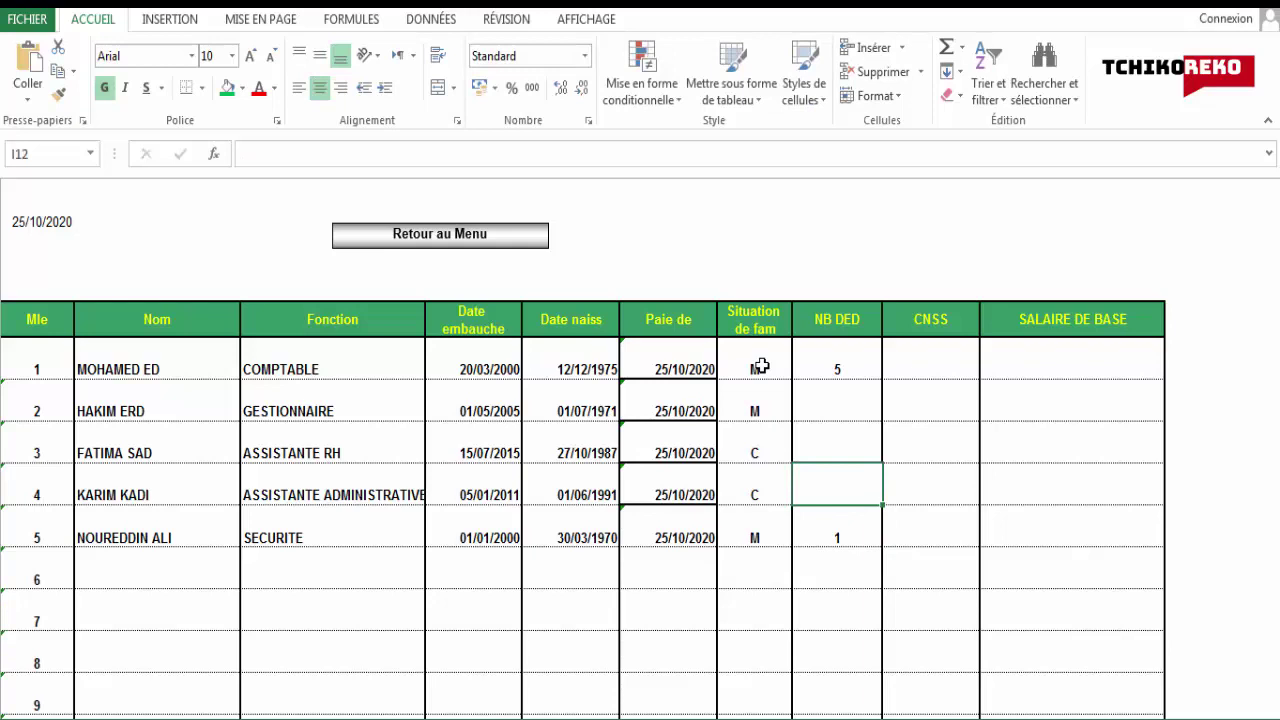
text(11)
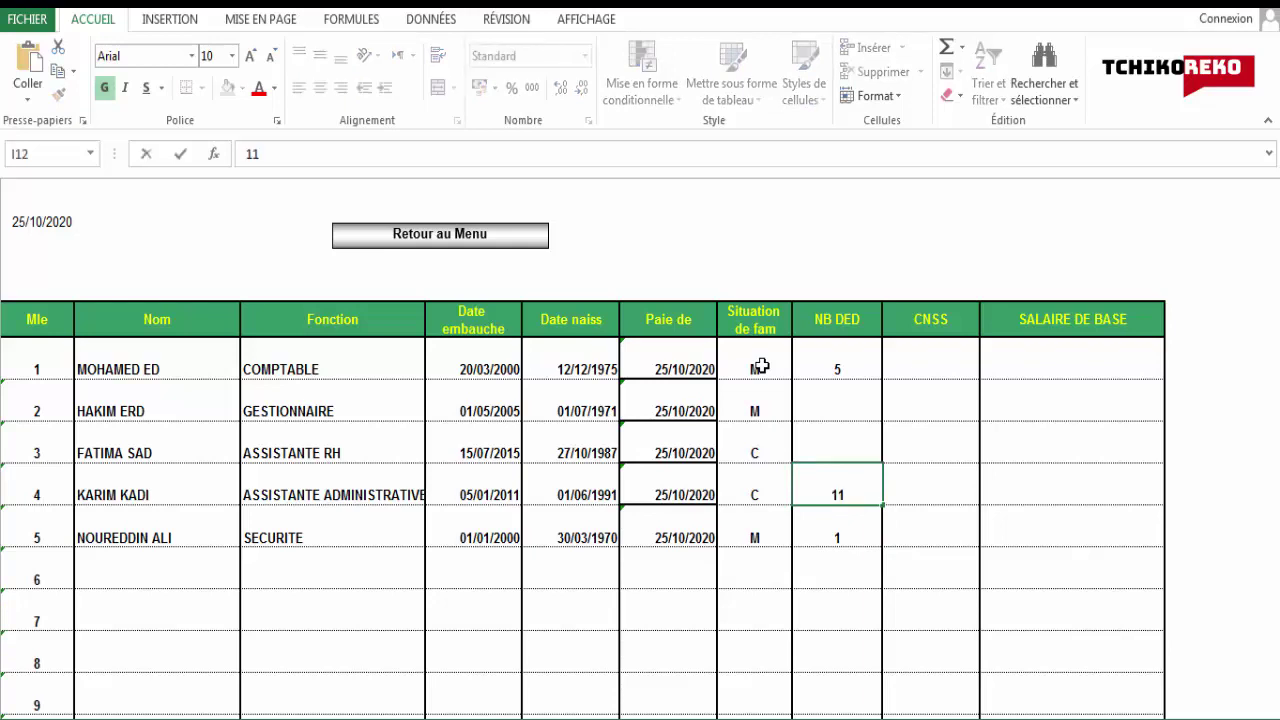
key(Up)
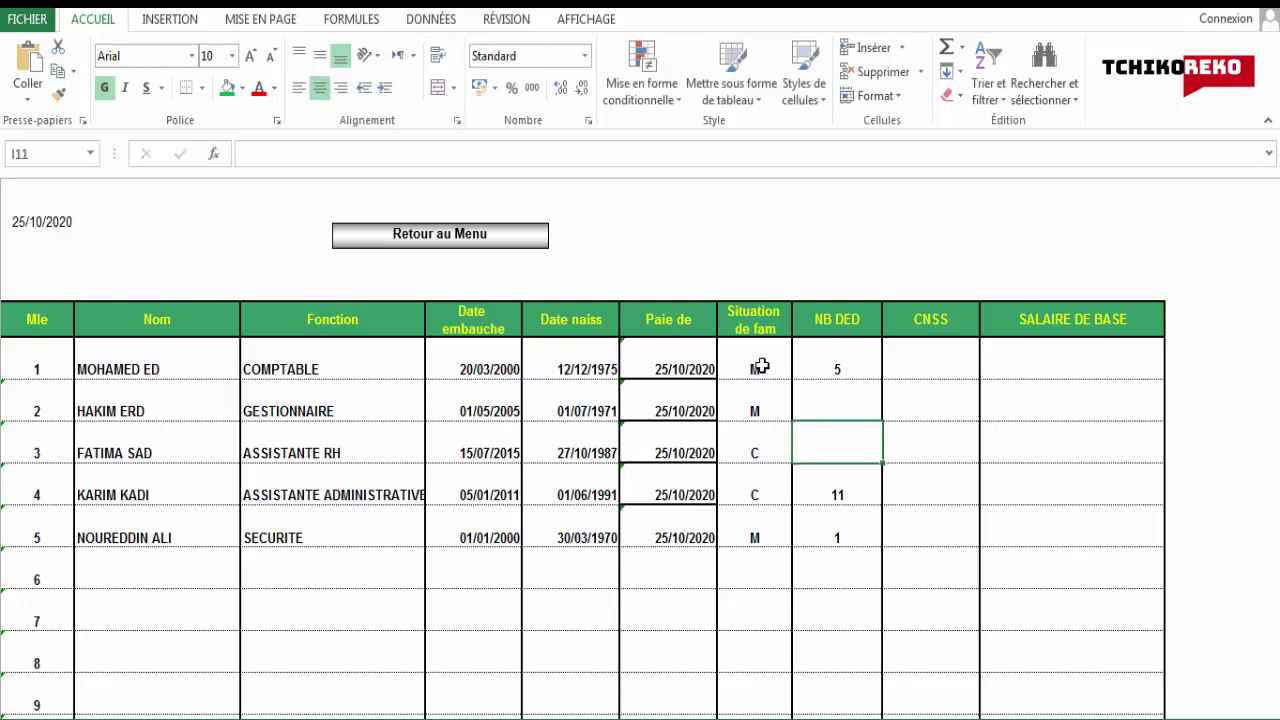
text(4)
key(Up)
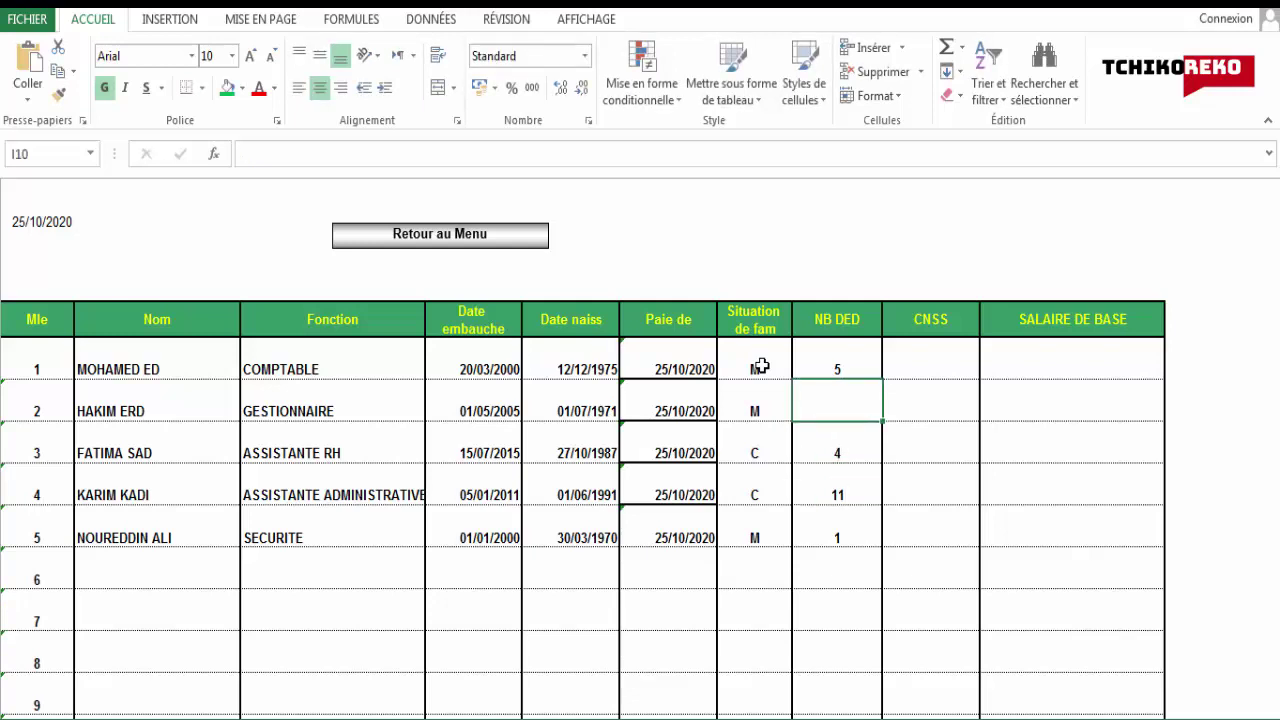
text(3)
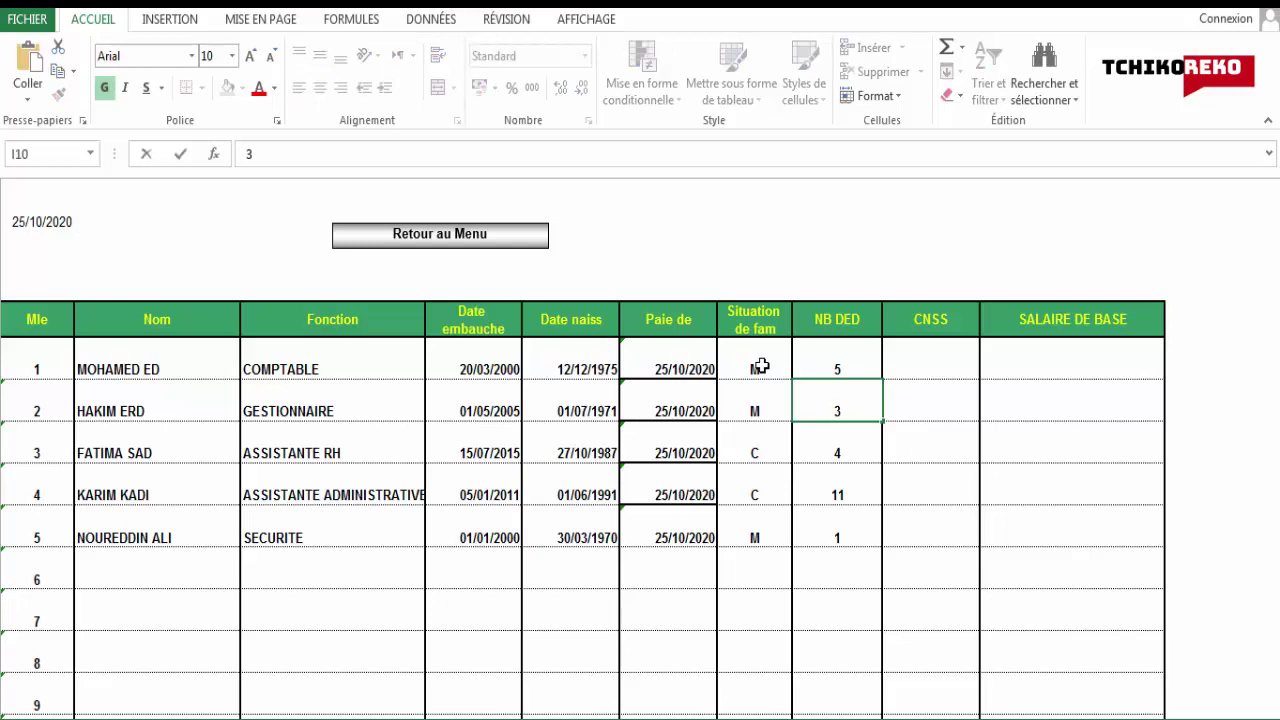
key(Tab)
key(Up)
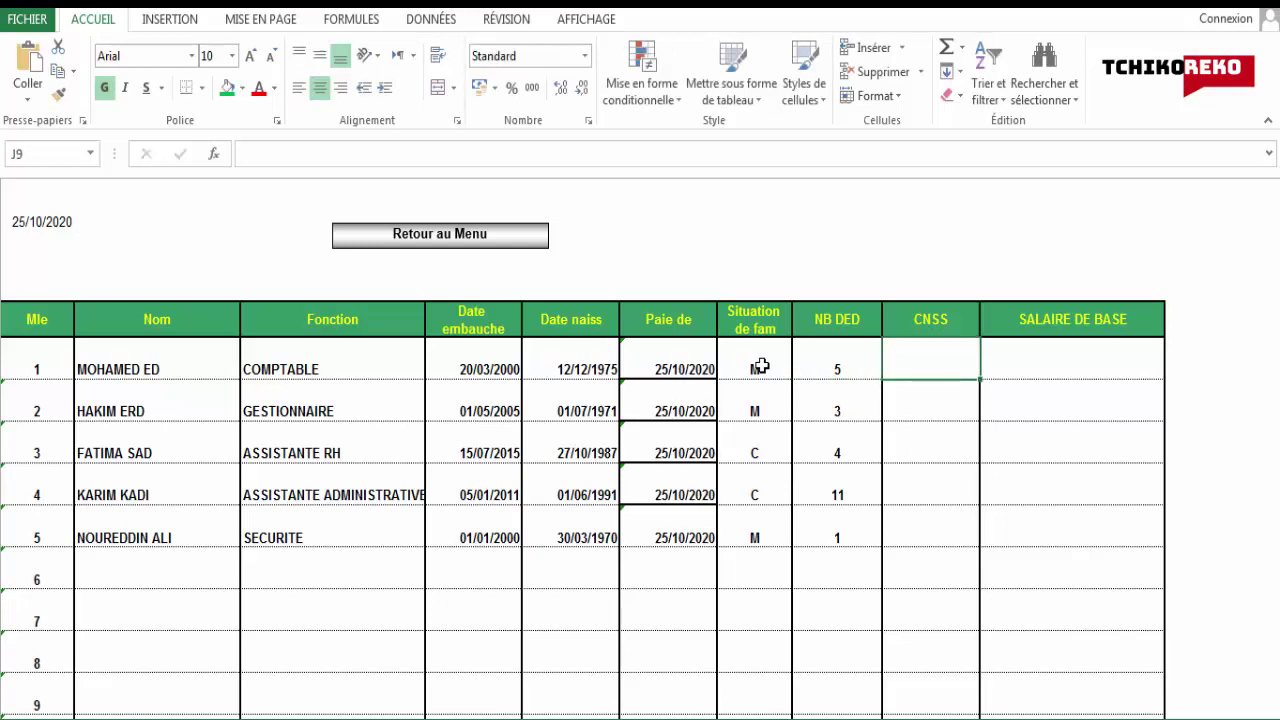
Enter CNSS numbers 011111, 2254 and 225001 for employees 1 to 3
text(0111)
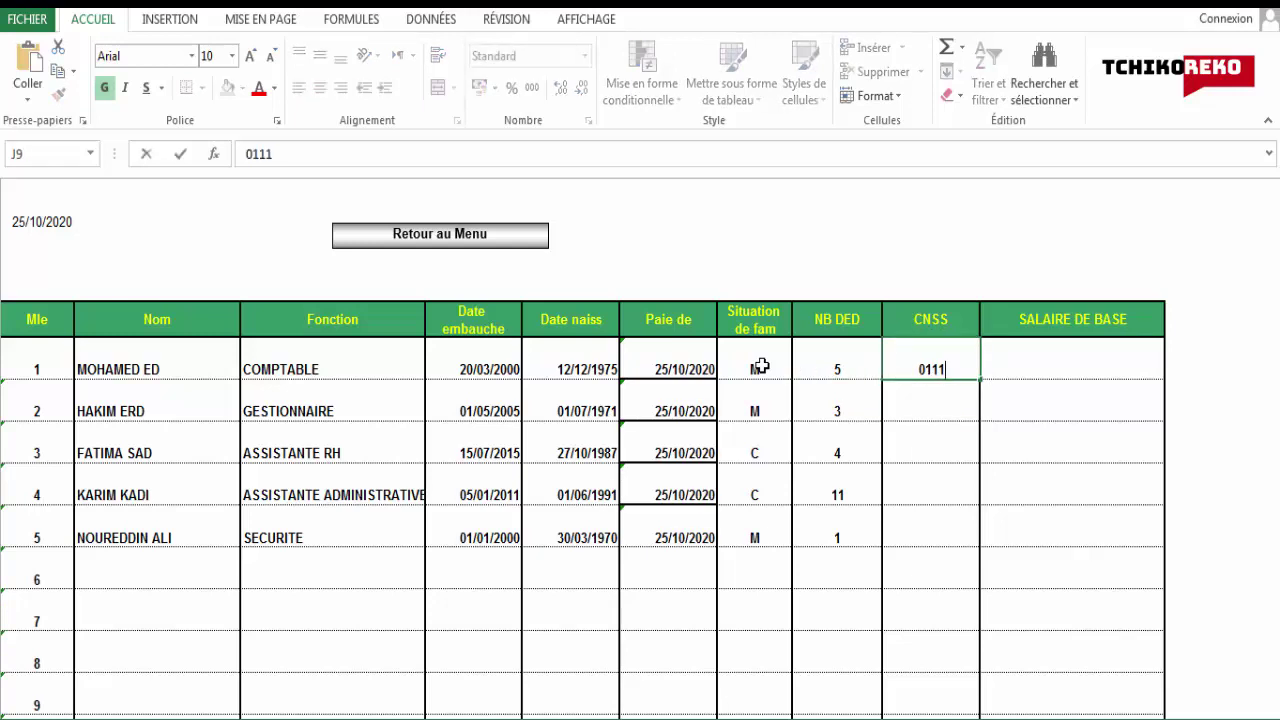
text(11)
key(Return)
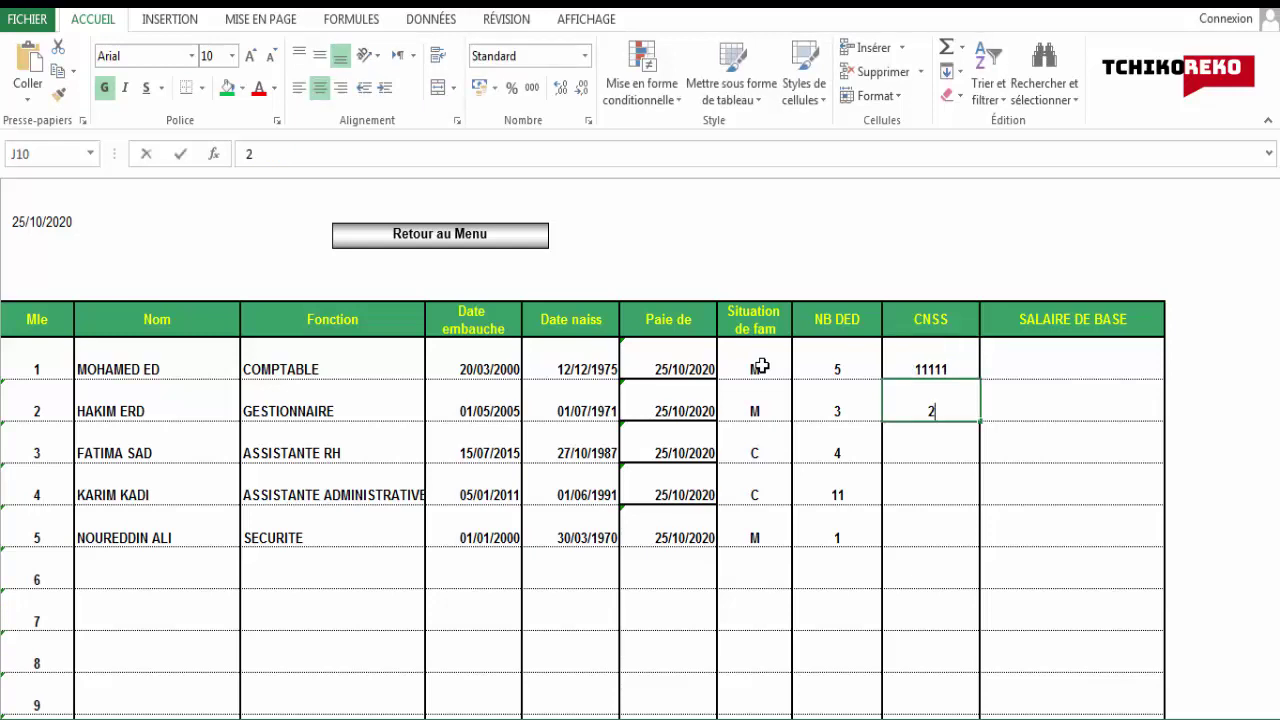
text(2254)
key(Return)
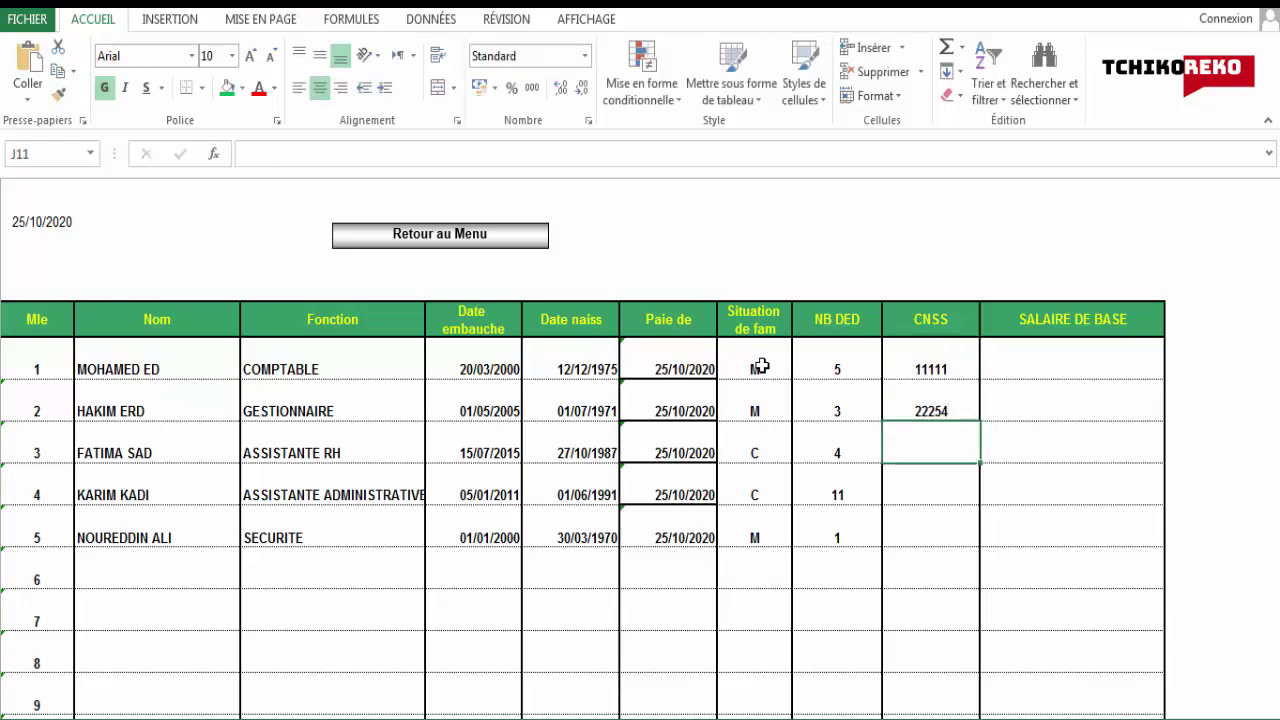
text(225001)
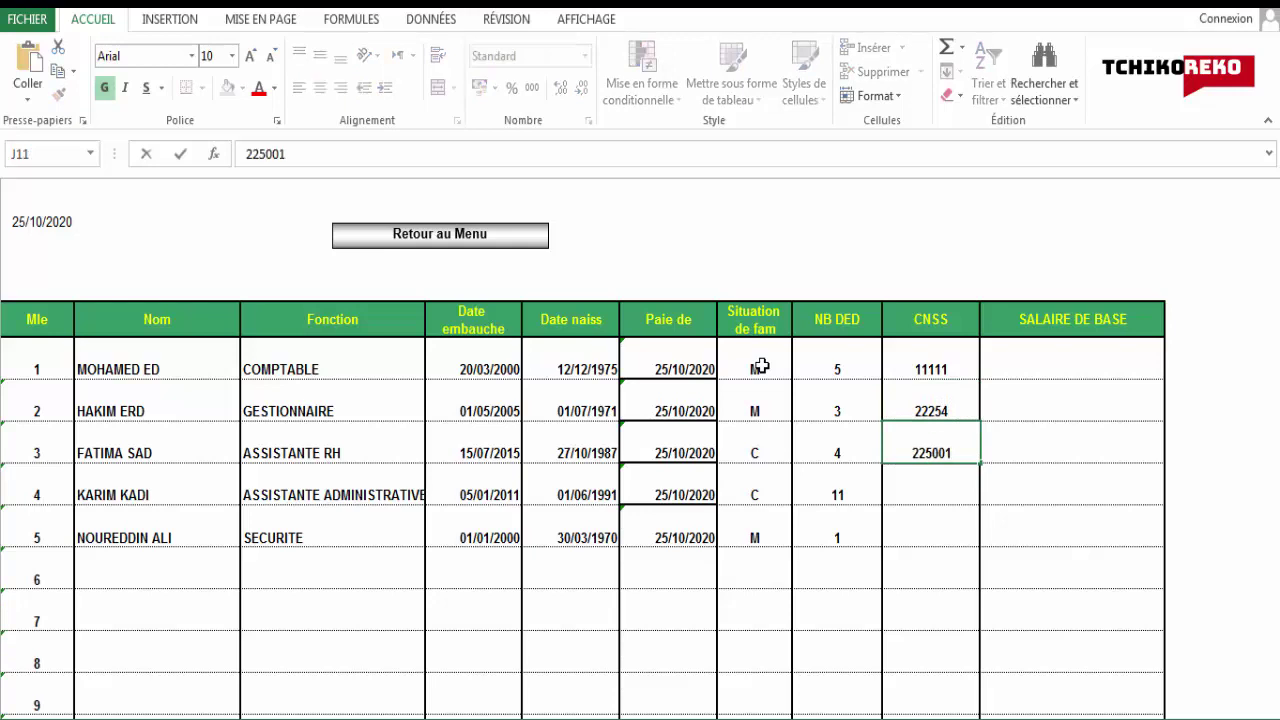
key(Return)
Enter CNSS numbers 02552 and 55555 for employees 4 and 5
text(22531)
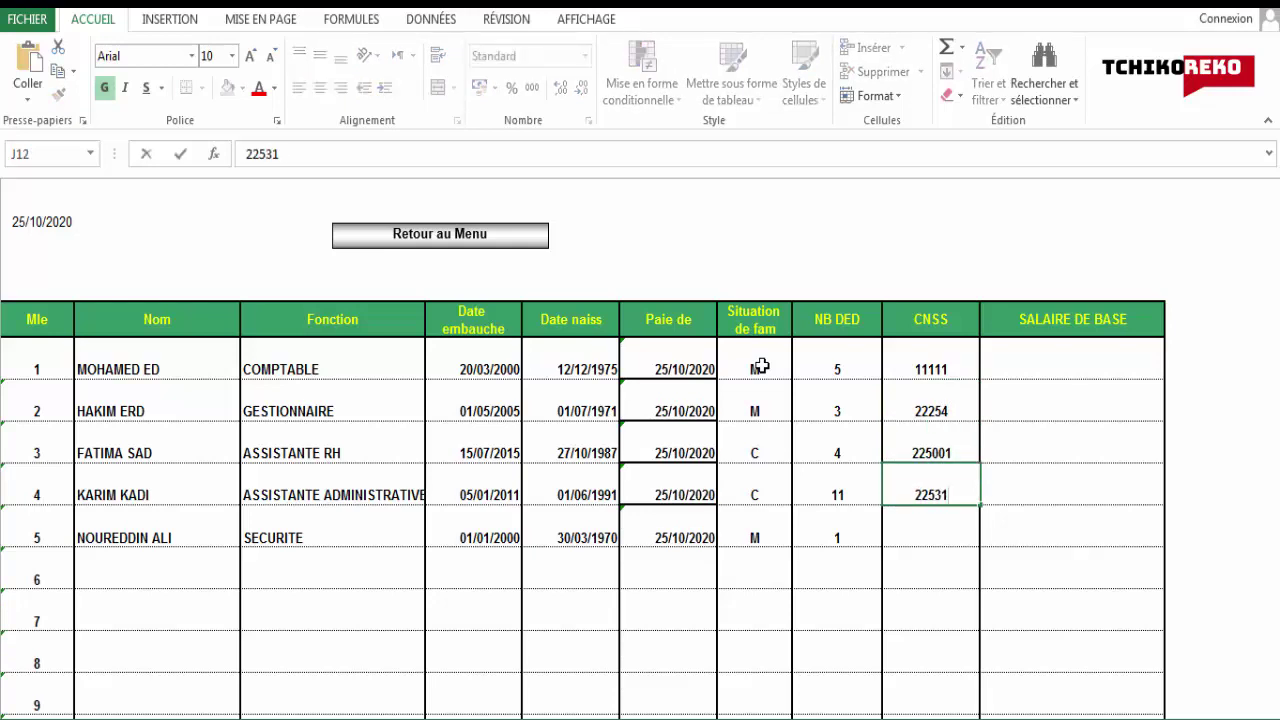
key(BackSpace)
key(BackSpace)
key(BackSpace)
text(02552)
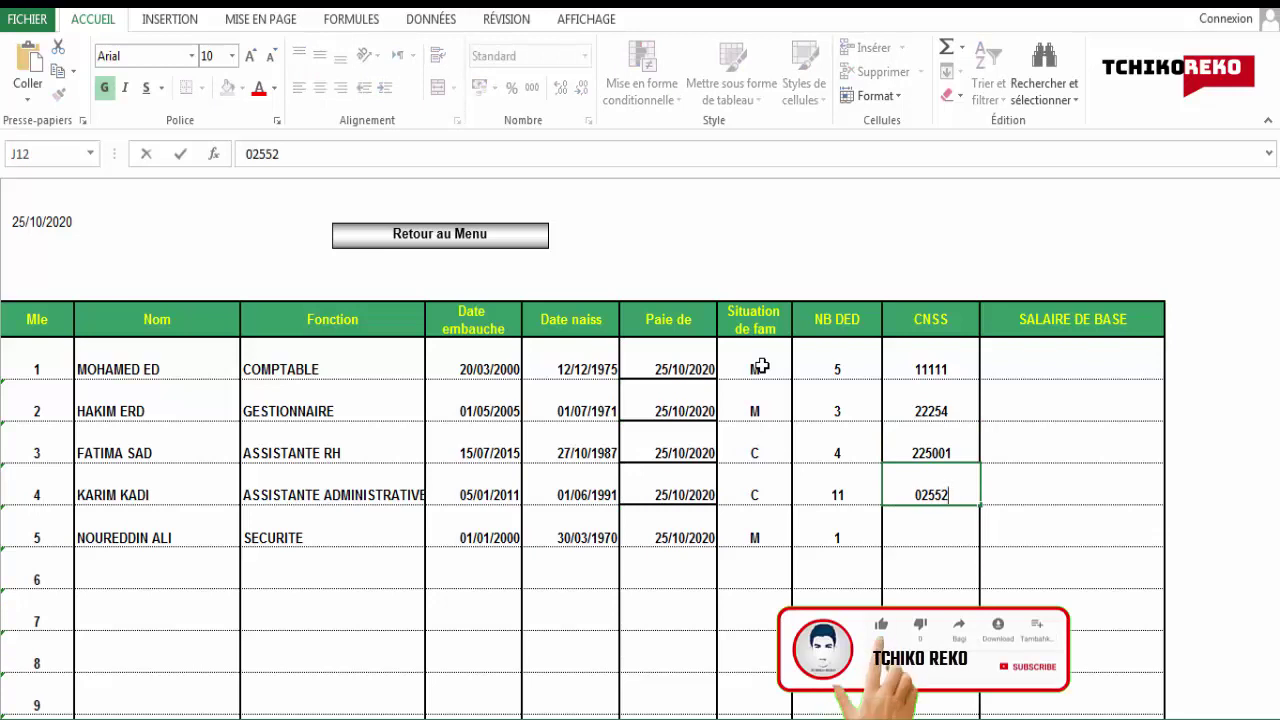
key(Return)
text(55)
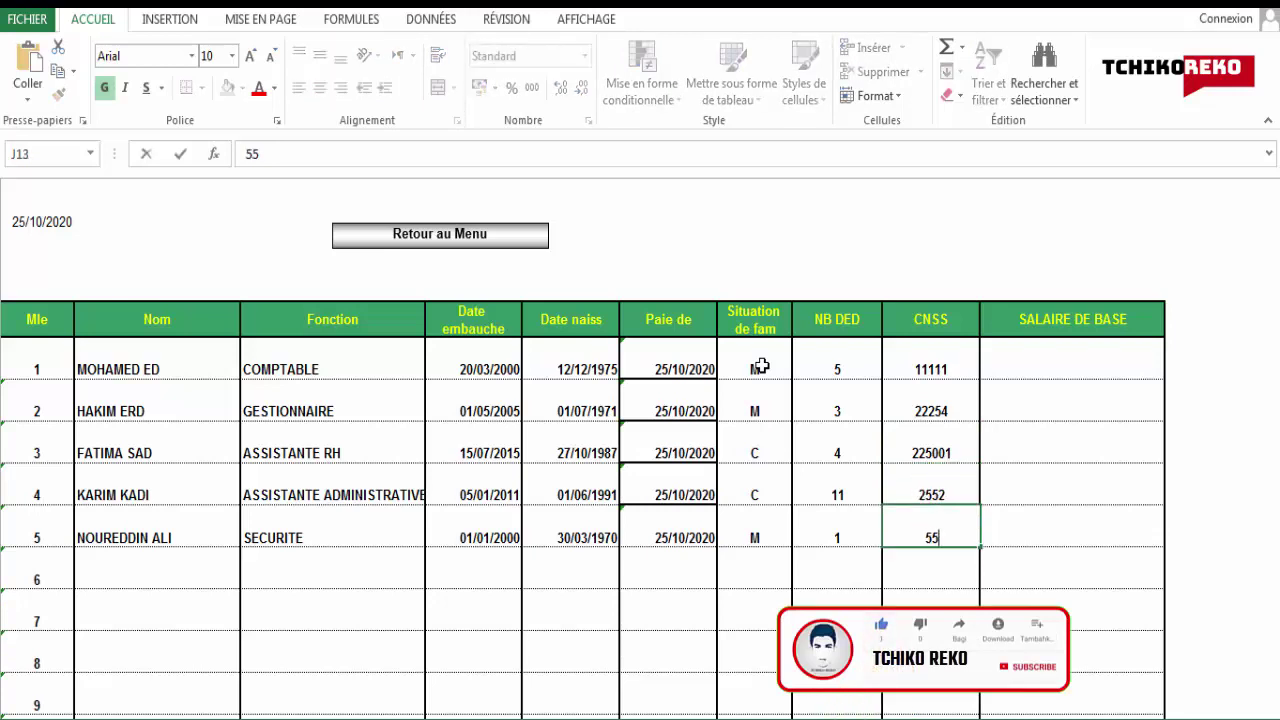
text(555)
key(Tab)
key(Up)
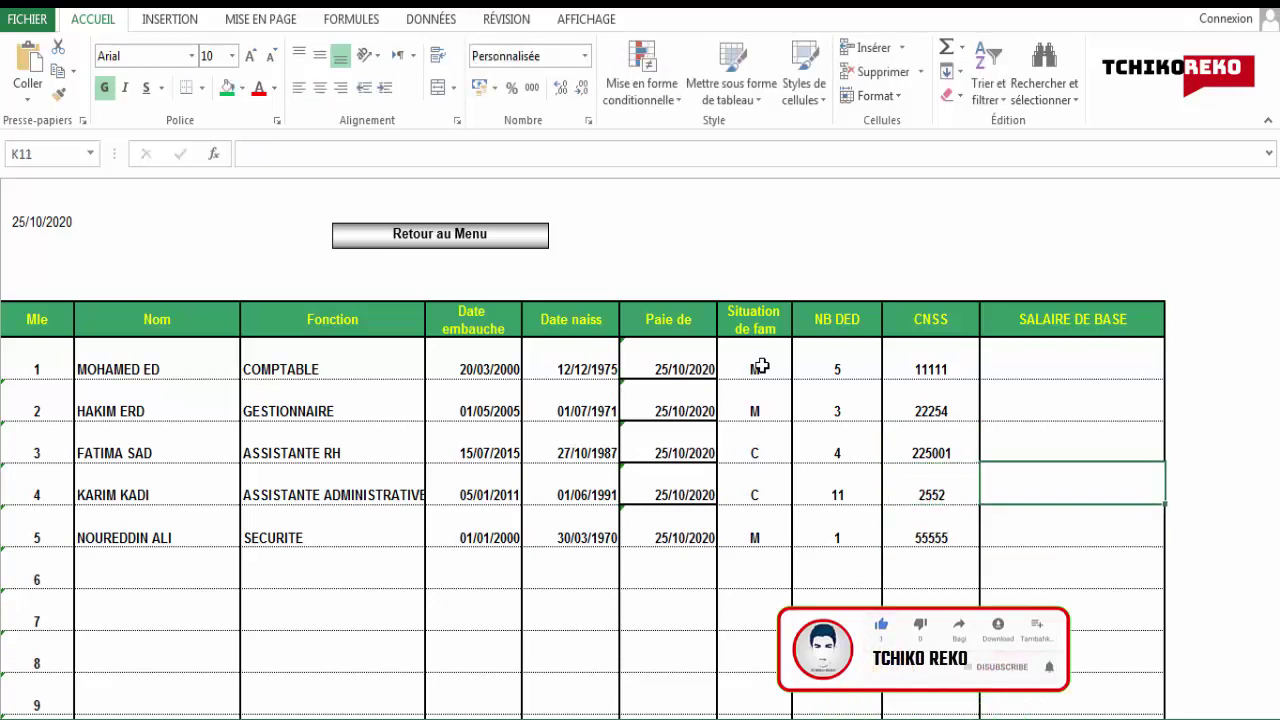
key(Up)
key(Up)
key(Up)
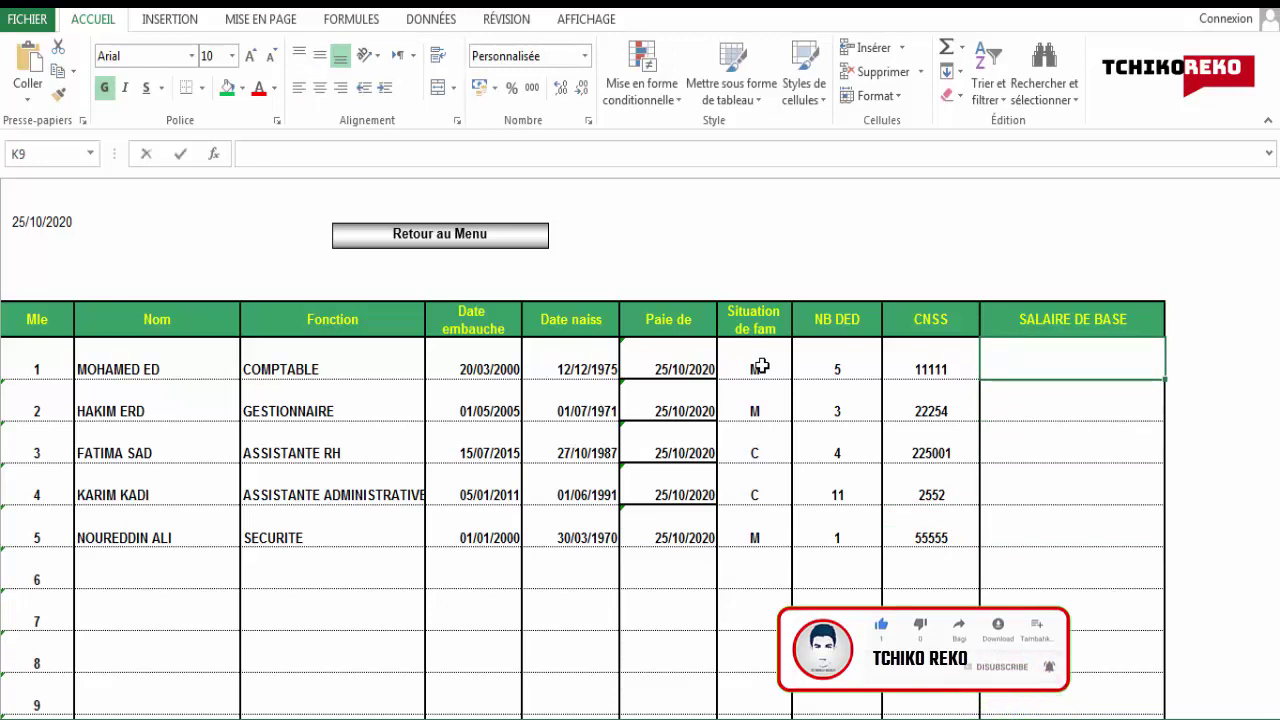
Enter base salaries 8 000 (corrected from 80 000) and 8 500 for the first two employees
text(80 000)
key(Return)
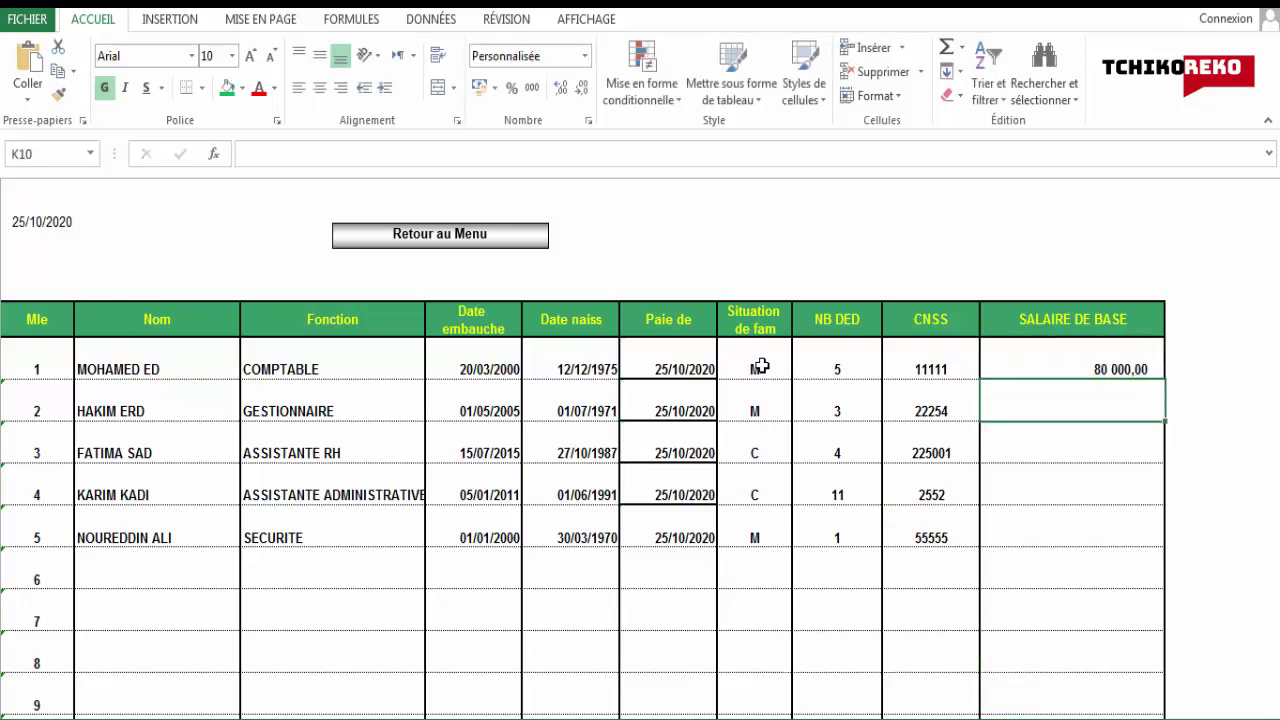
key(Up)
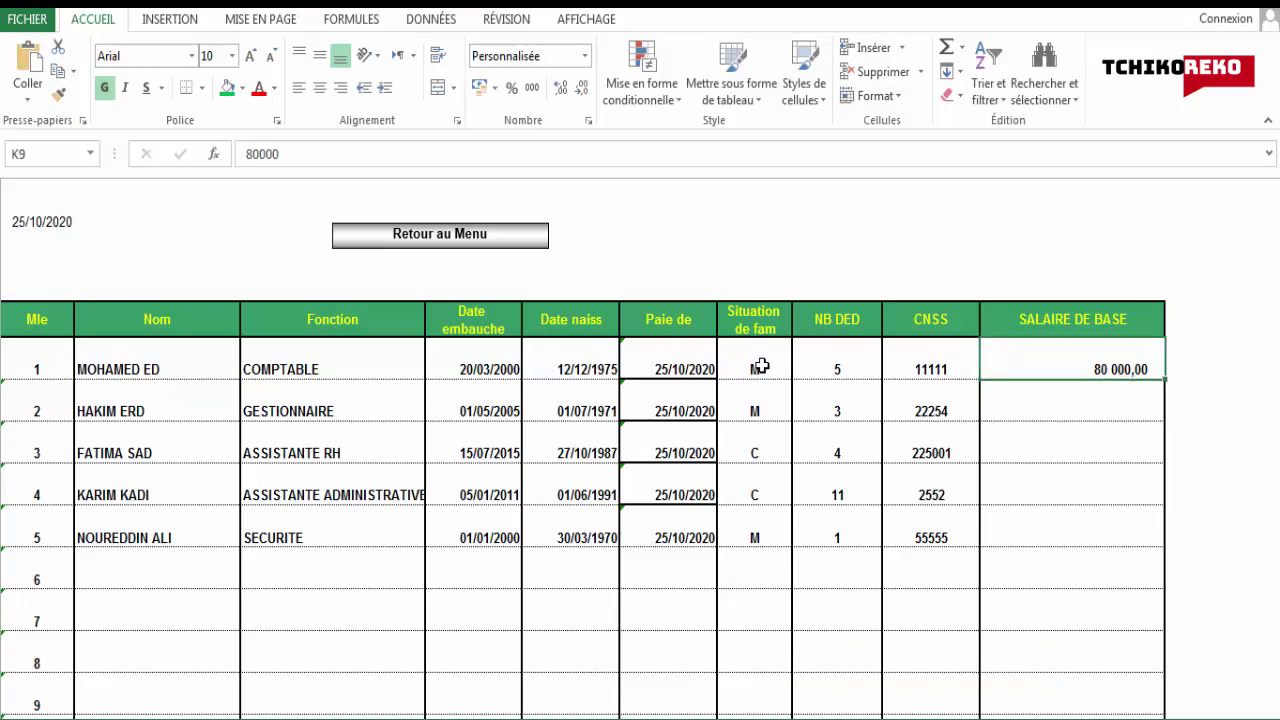
text(8000)
key(Return)
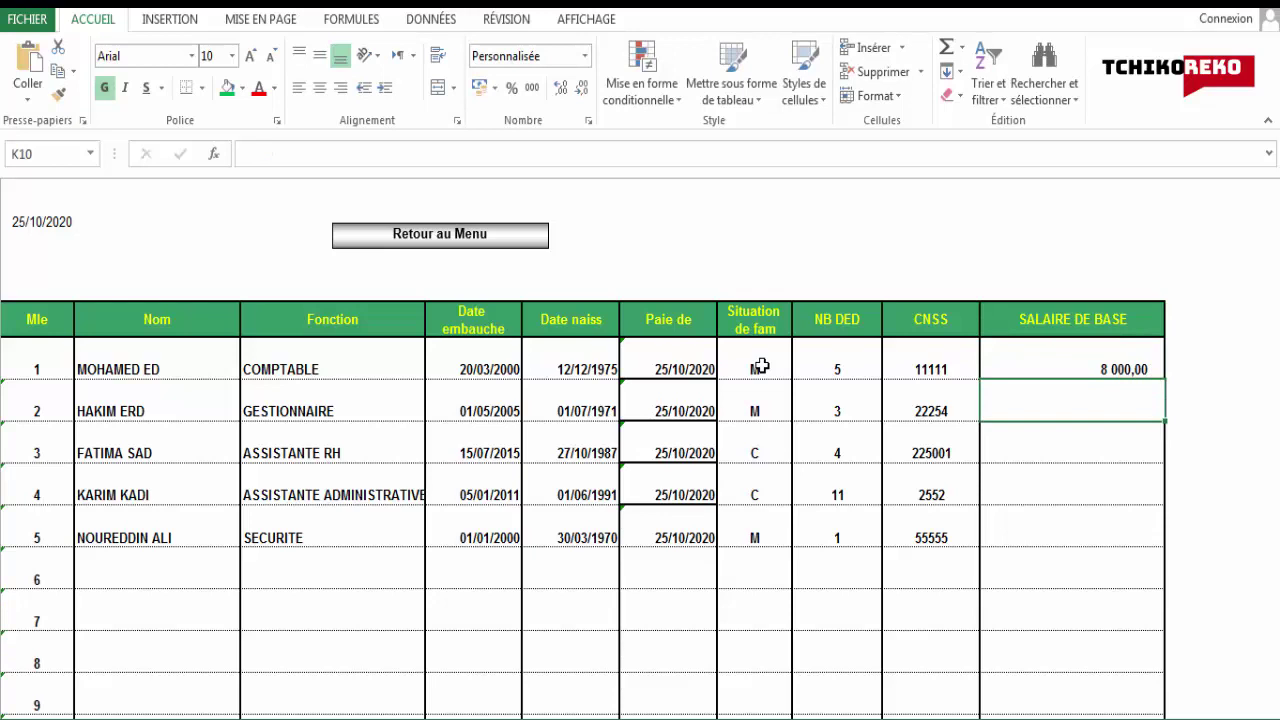
text(8500)
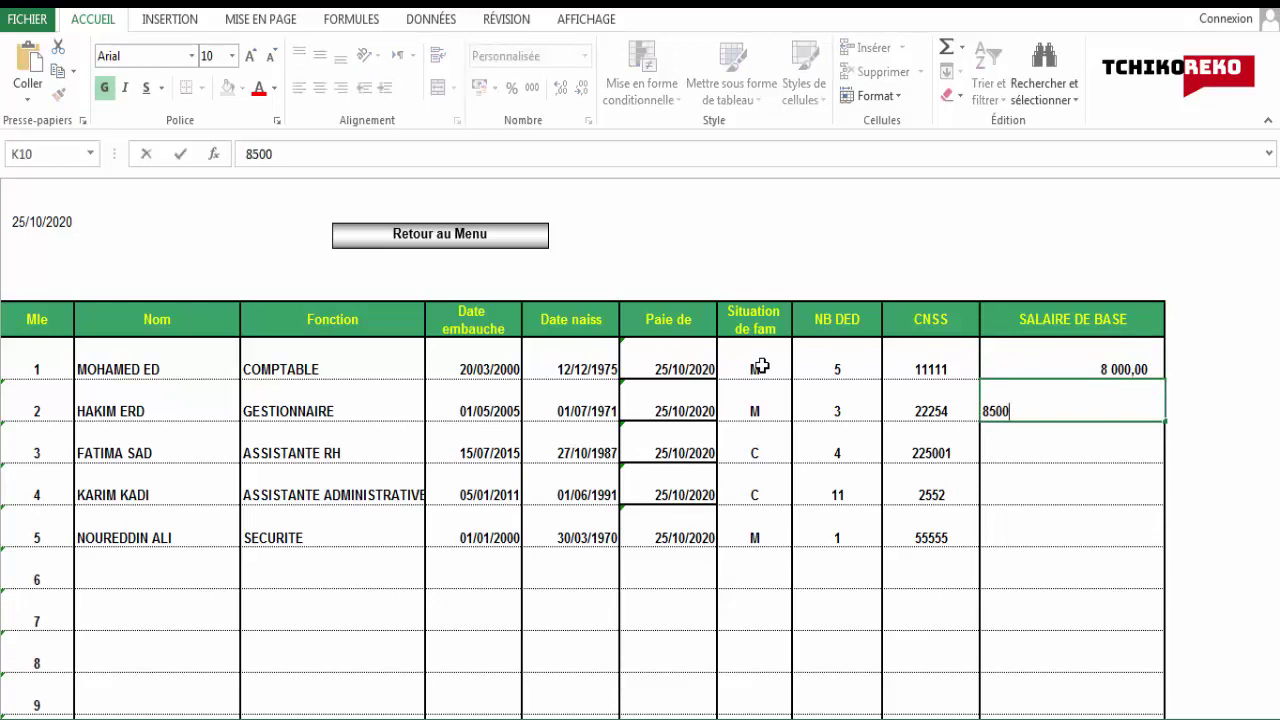
key(Return)
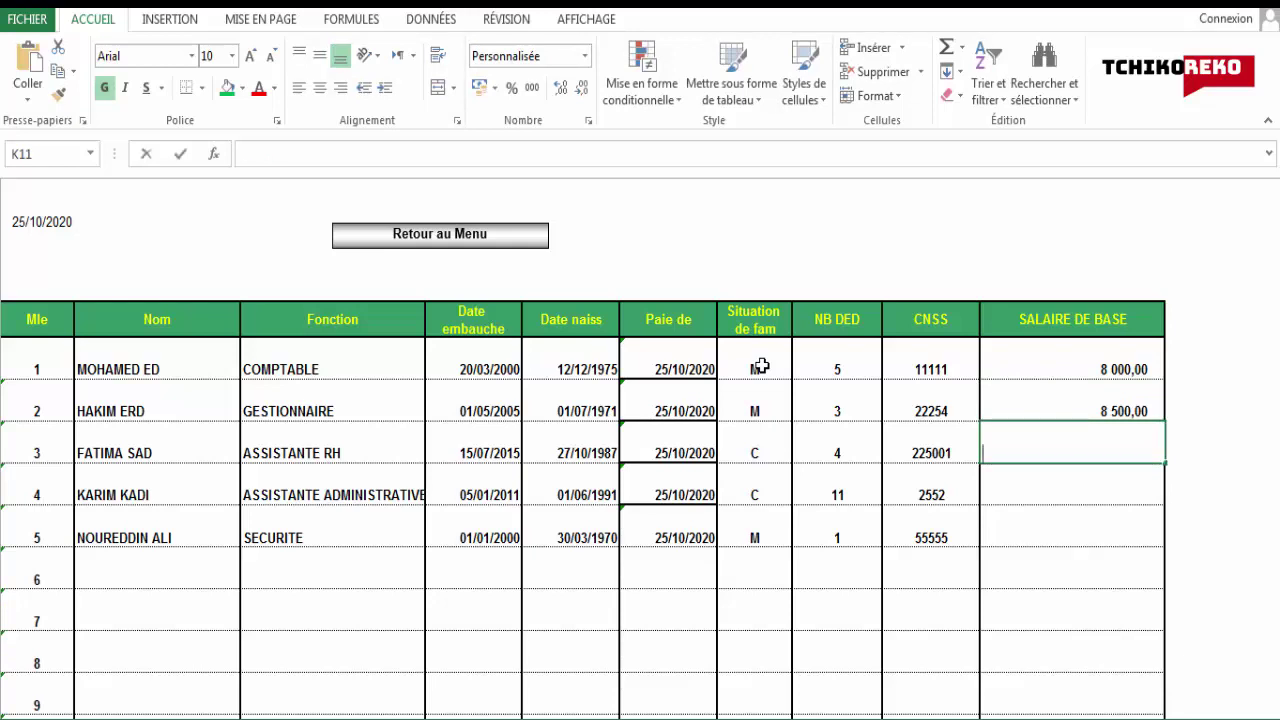
Enter base salaries 4 000, 4 000 and 3 000 for employees 3 to 5
text(4000)
key(Return)
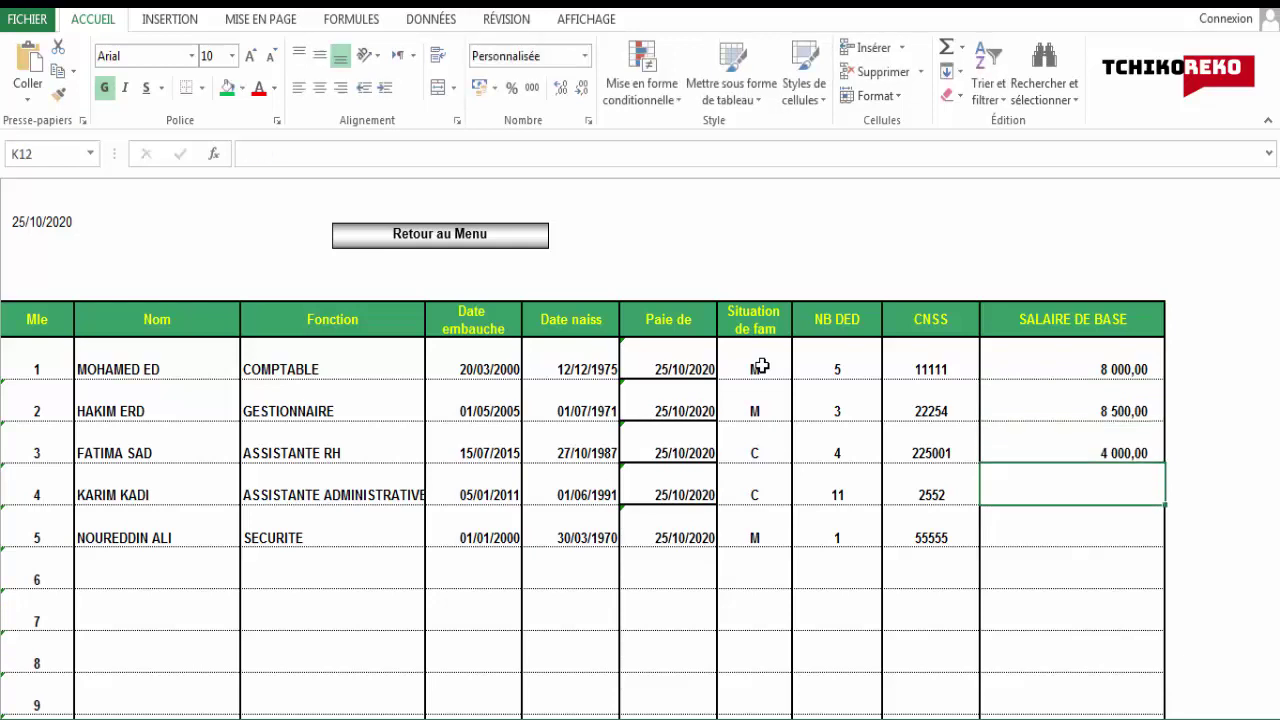
text(4000)
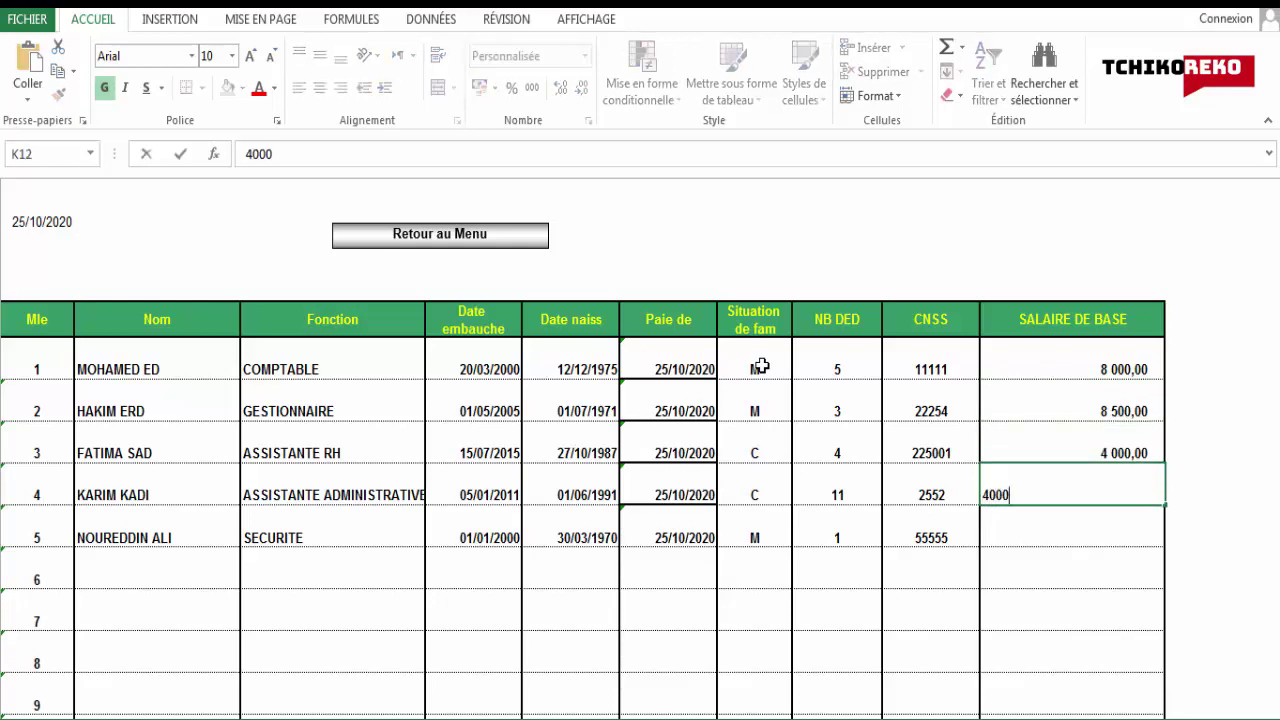
key(Return)
text(3000)
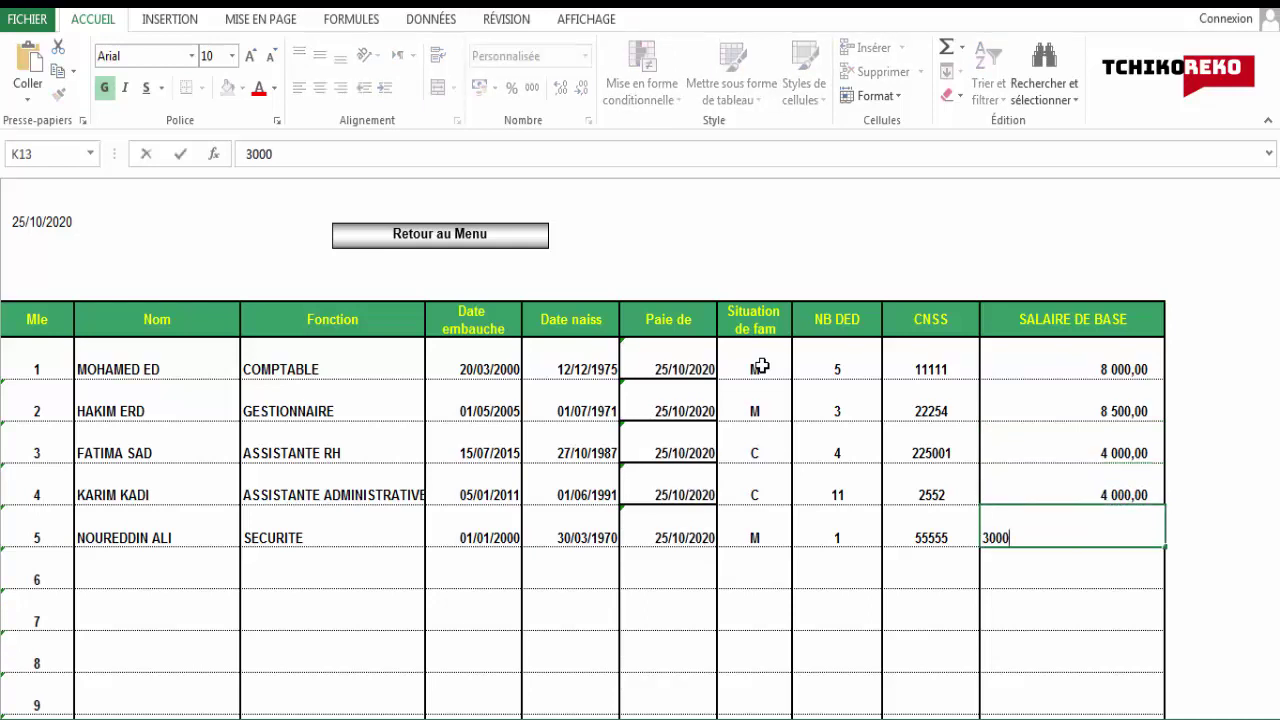
key(Return)
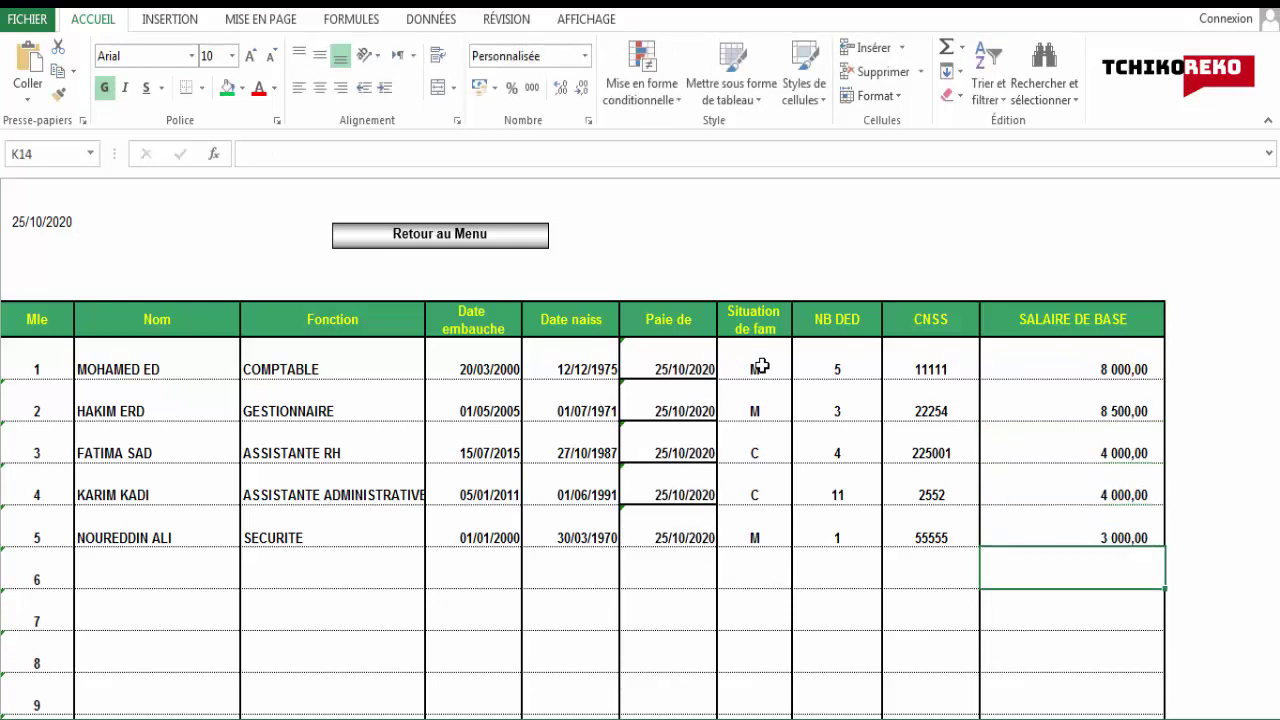
Review the PLAFOND, IR and CNSS rate tables on the Paramétrage sheet, then return to MENU
click(418, 234)
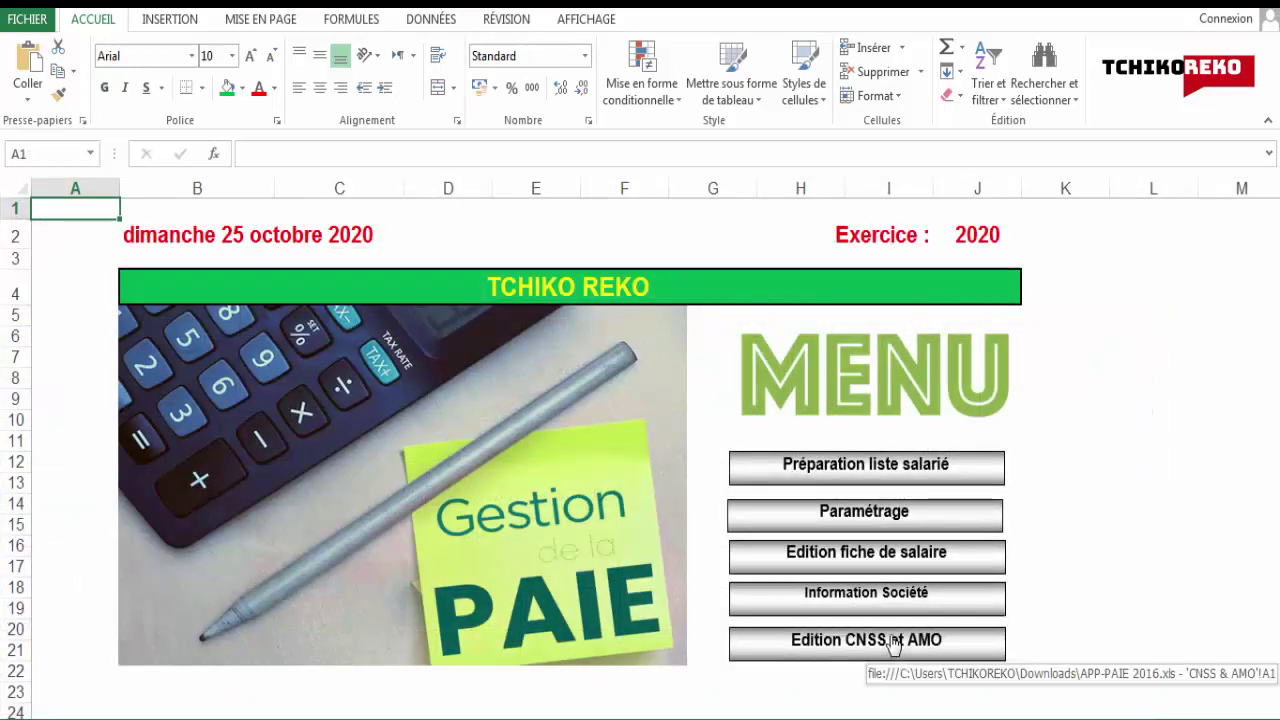
click(890, 527)
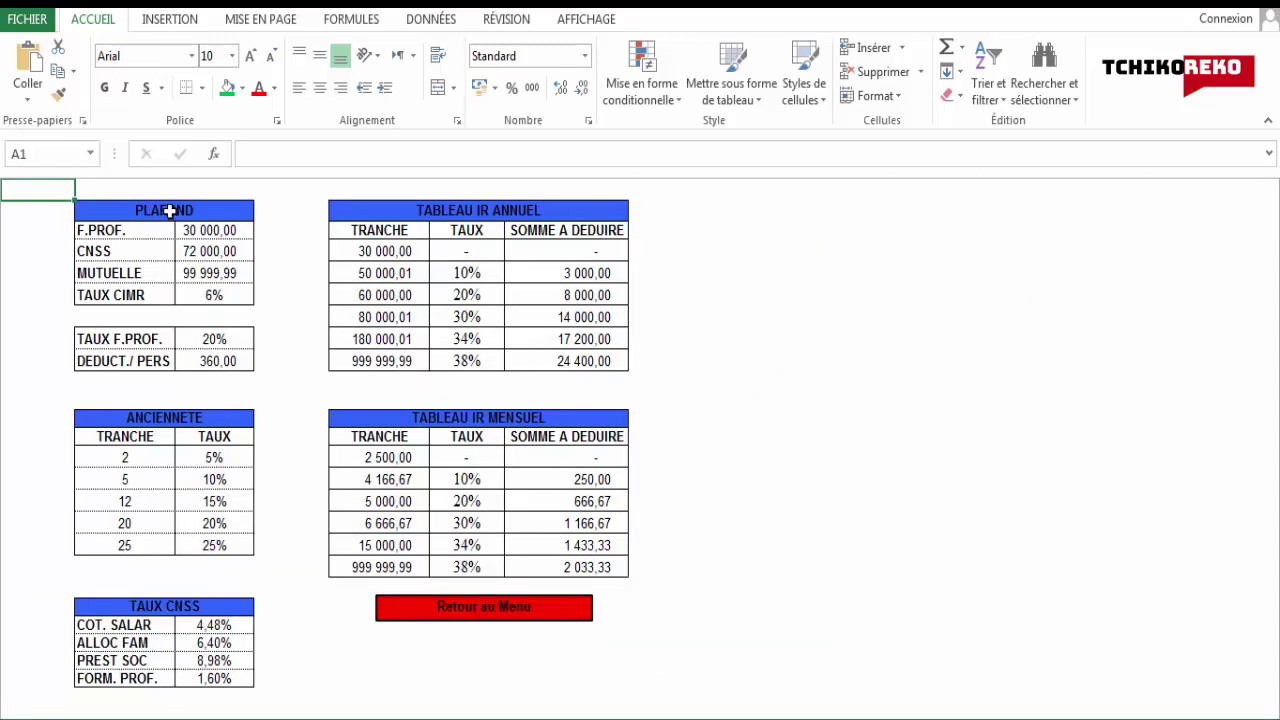
scroll(326, 244, down, 2)
scroll(320, 250, down, 3)
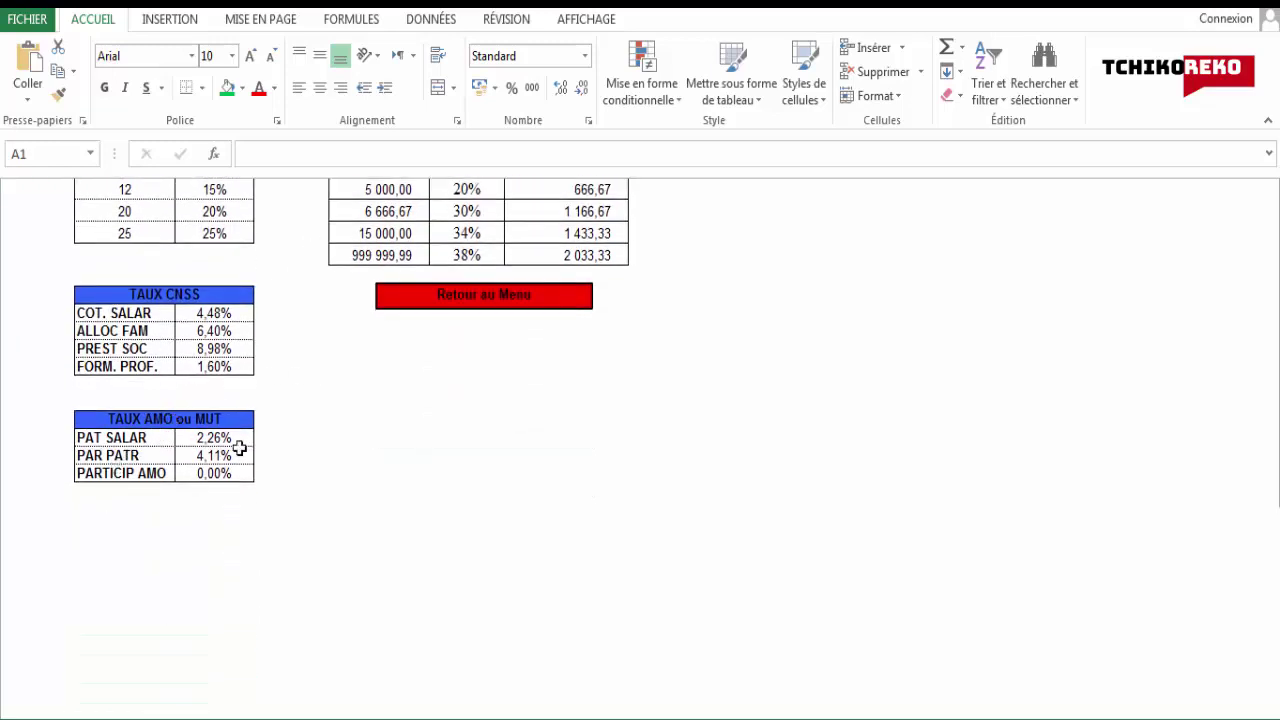
scroll(300, 471, up, 2)
scroll(300, 471, up, 1)
scroll(300, 471, up, 2)
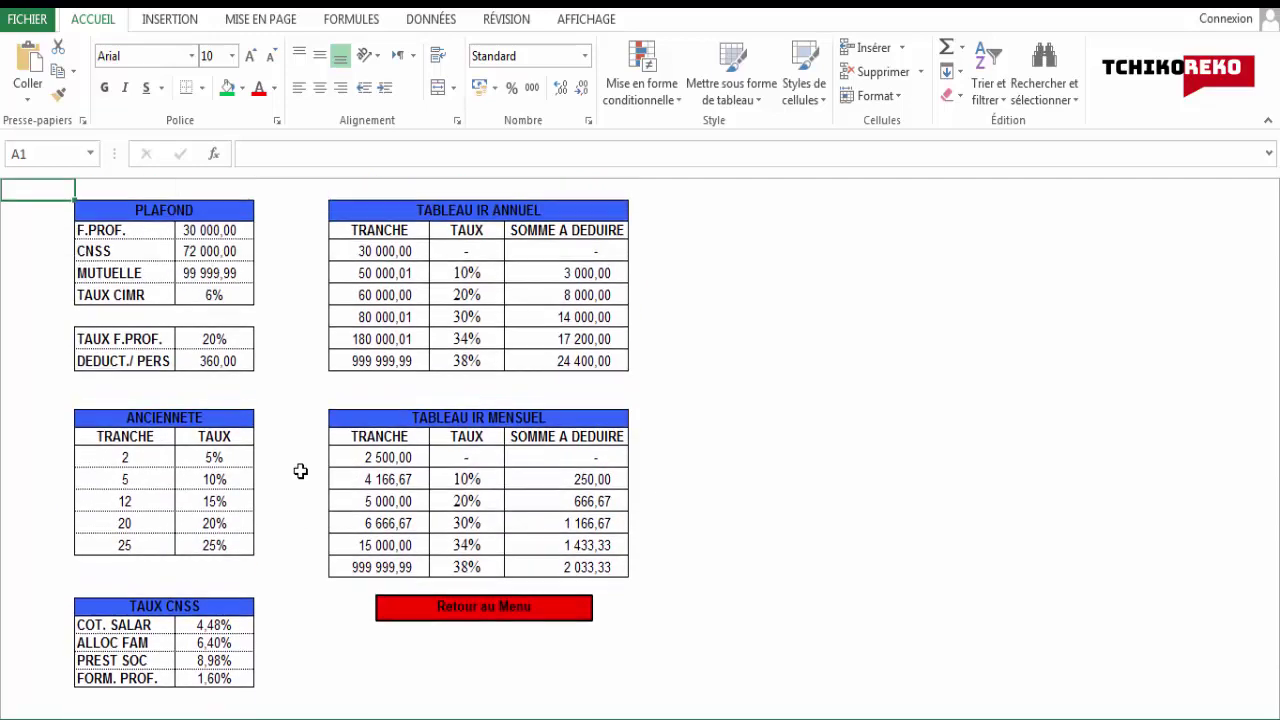
click(508, 620)
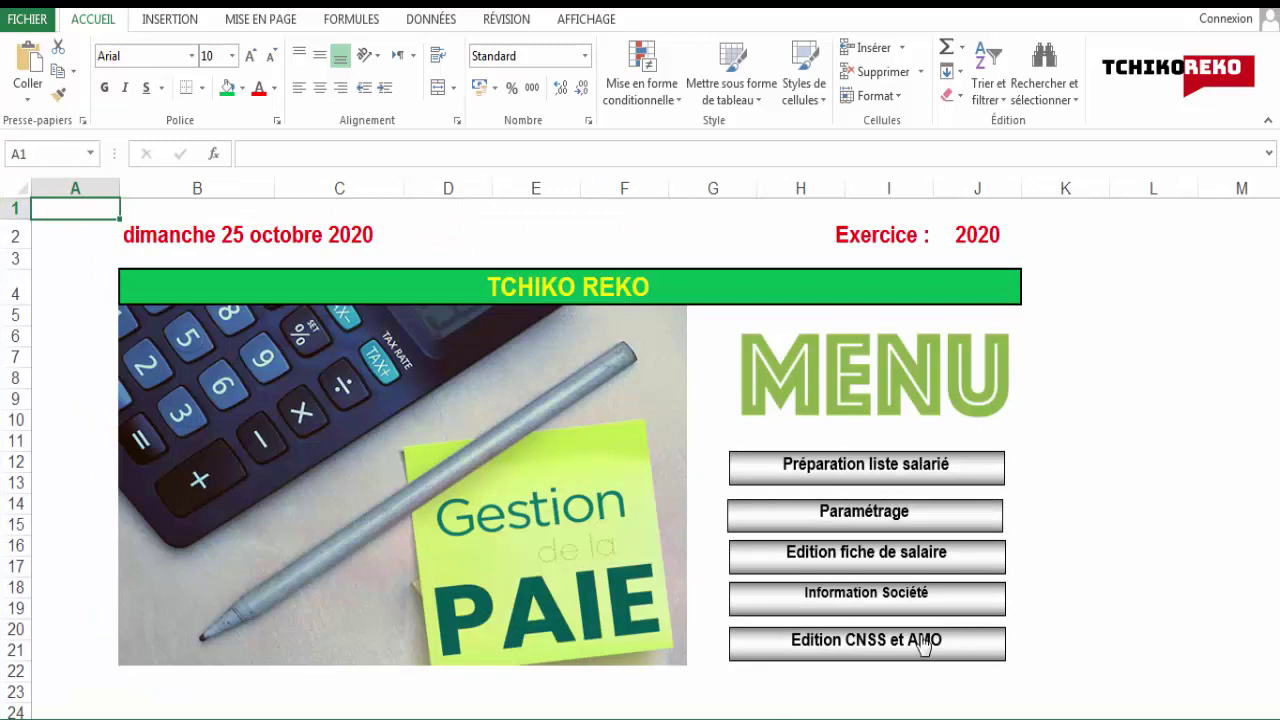
Open Edition CNSS et AMO and review the report, showing 7 047,55 in total payments due
click(833, 651)
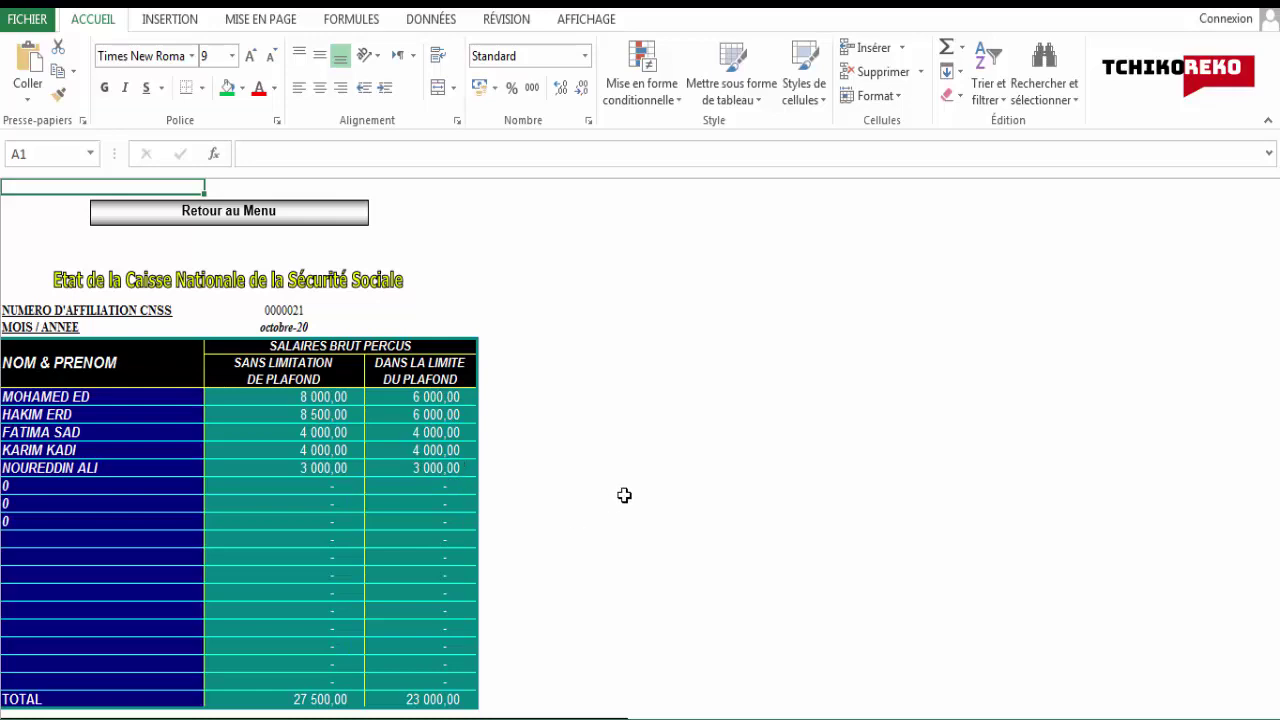
scroll(624, 495, down, 2)
scroll(624, 495, down, 2)
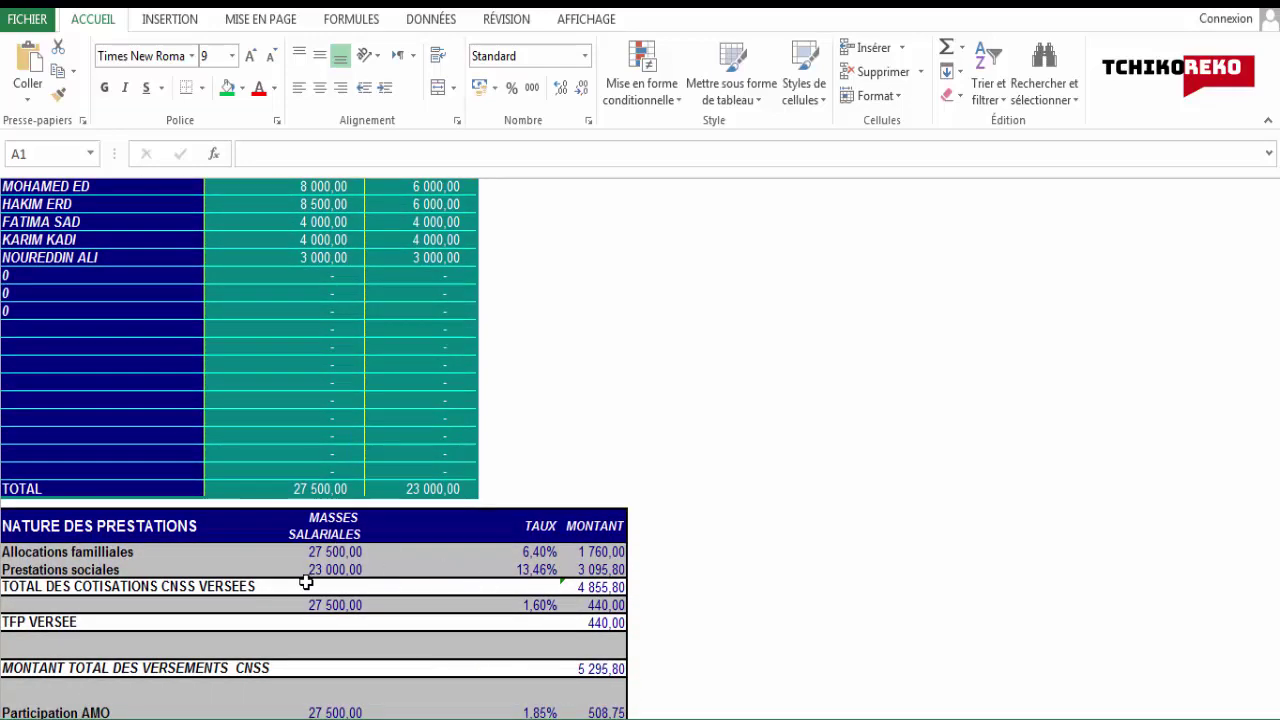
scroll(751, 501, down, 2)
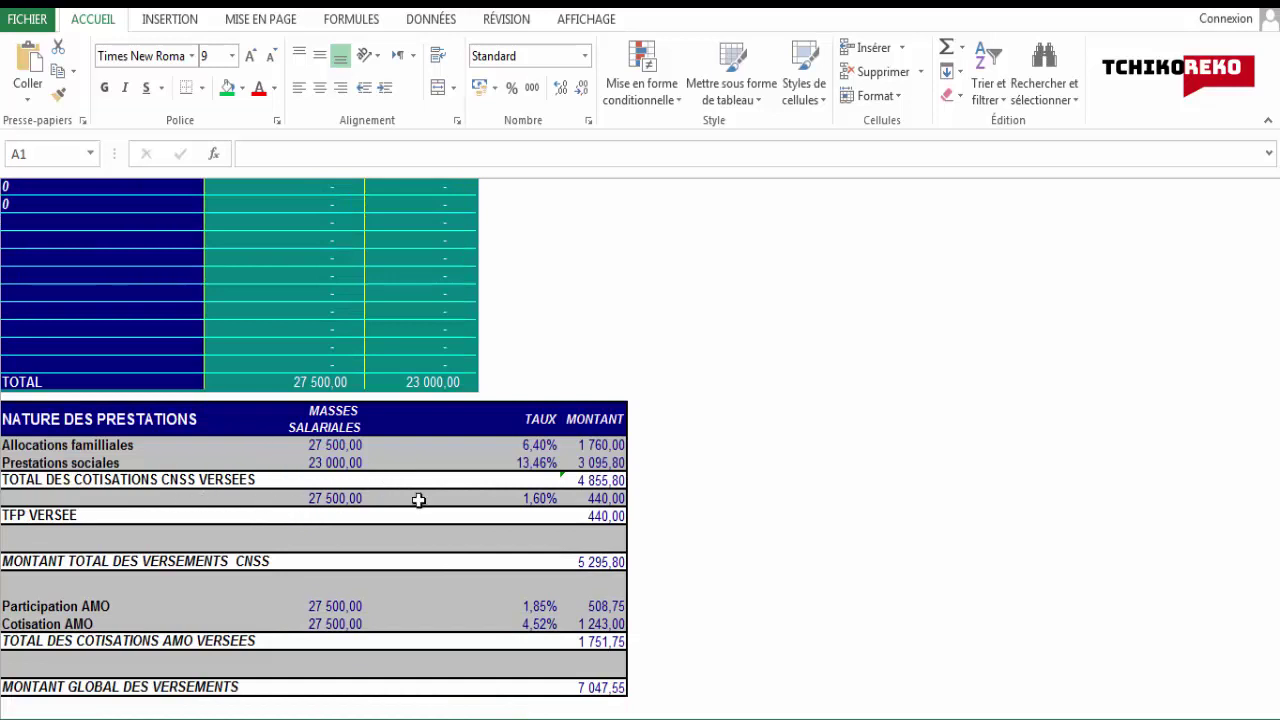
scroll(667, 541, down, 3)
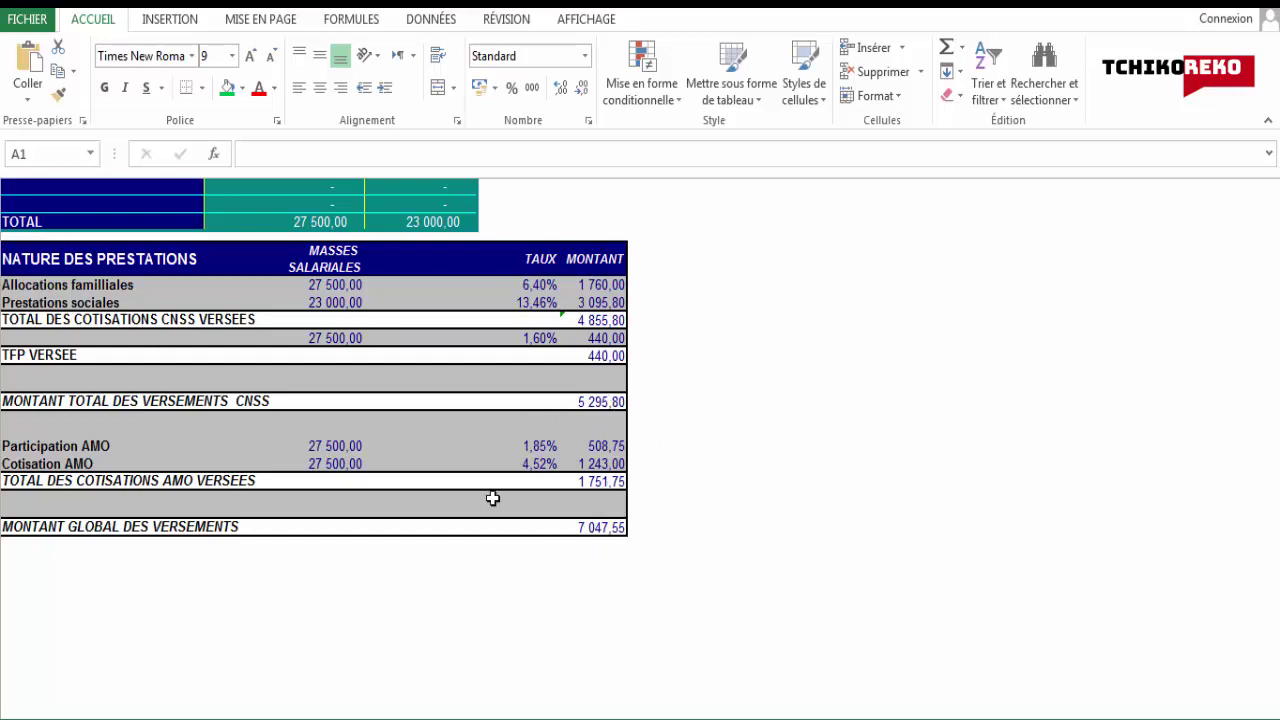
scroll(360, 280, up, 3)
scroll(355, 263, up, 6)
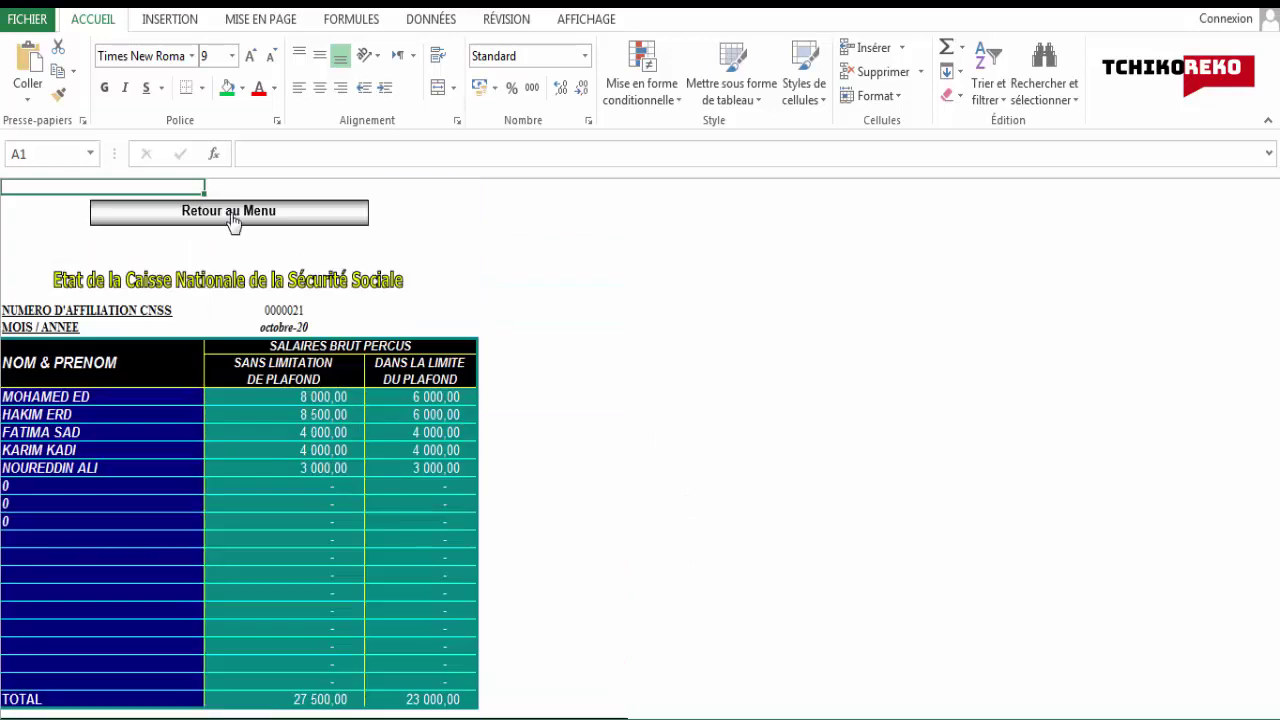